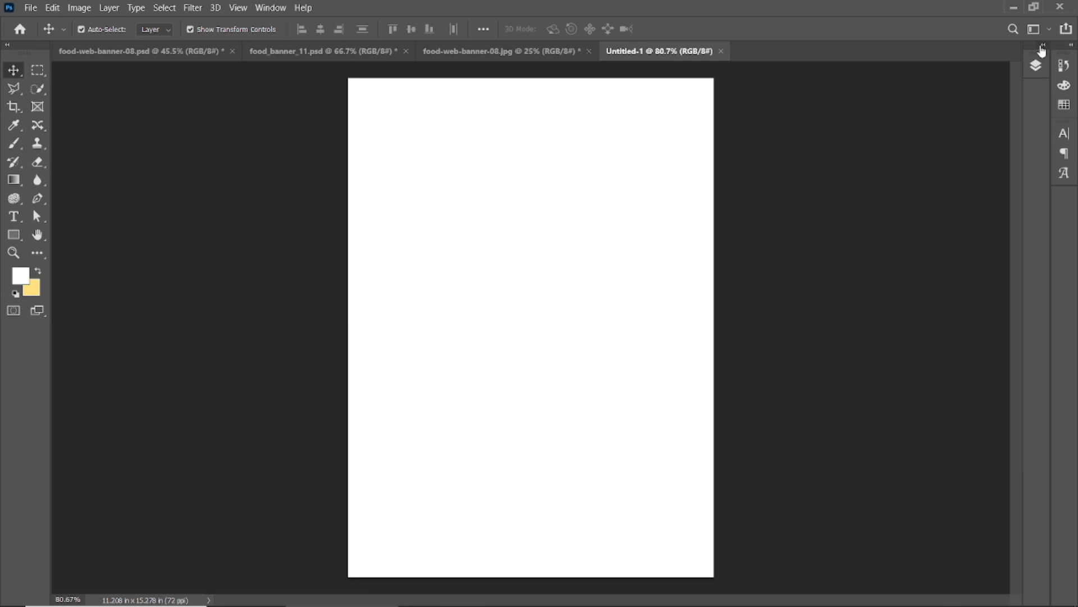
Place the cracked-wood-with-dark-background.jpg image as an embedded object in the blank document.
click(26, 8)
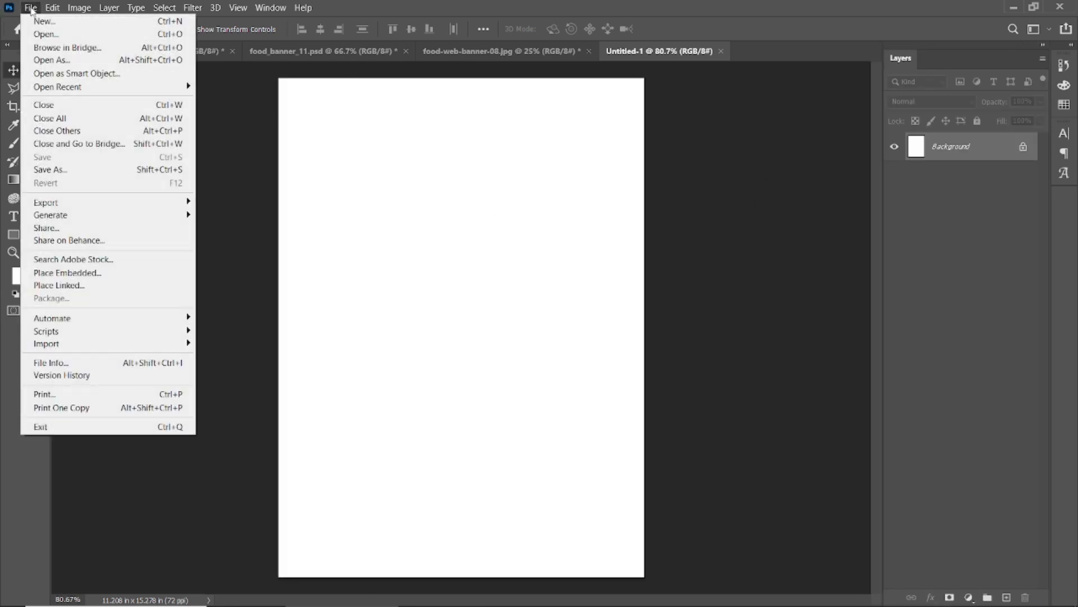
click(101, 274)
click(63, 204)
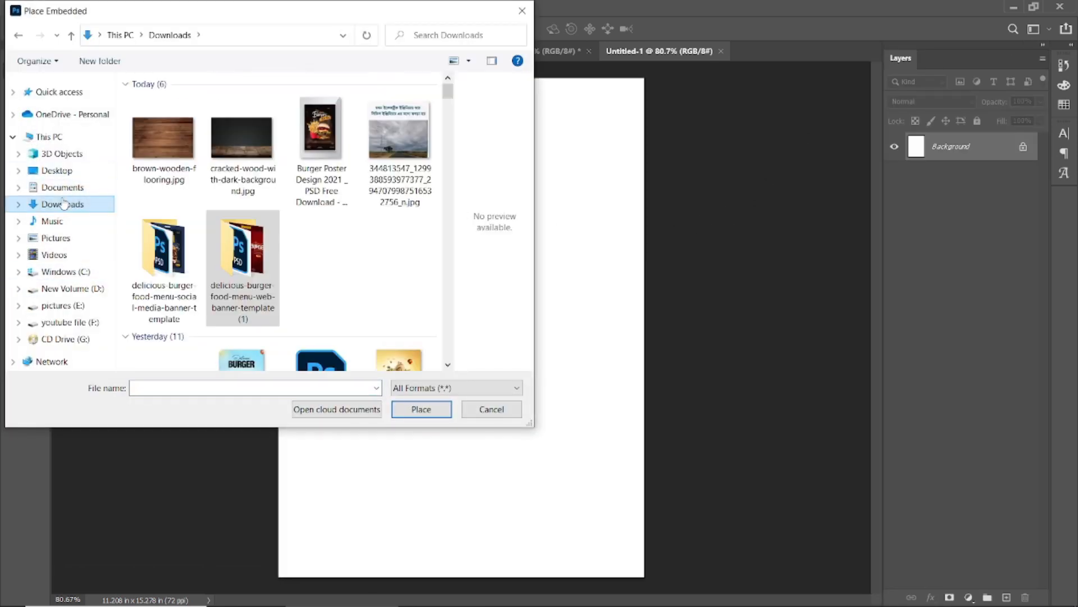
click(243, 126)
click(418, 409)
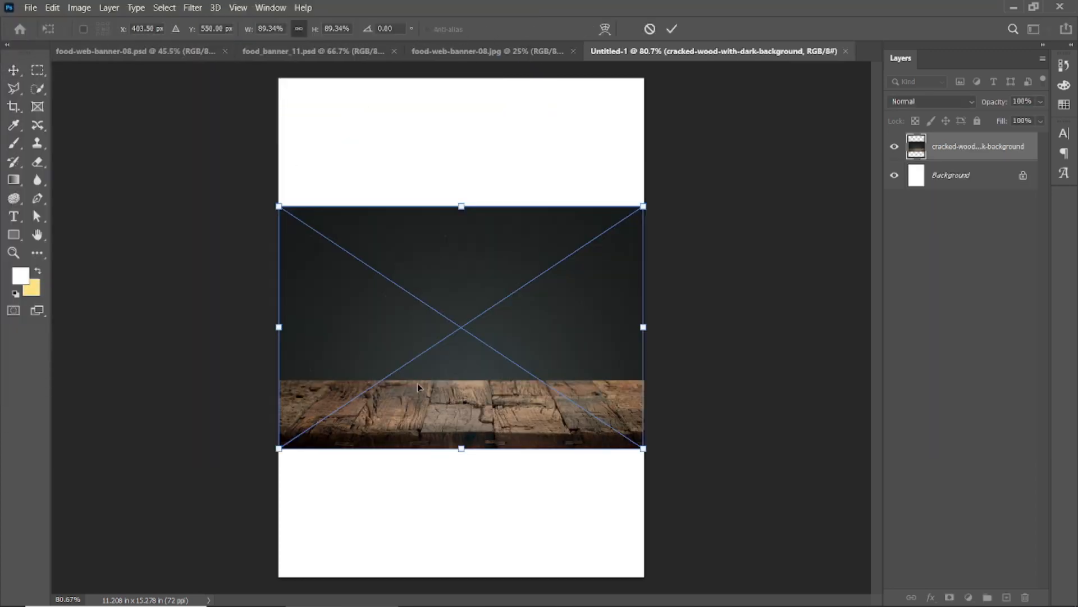
click(671, 30)
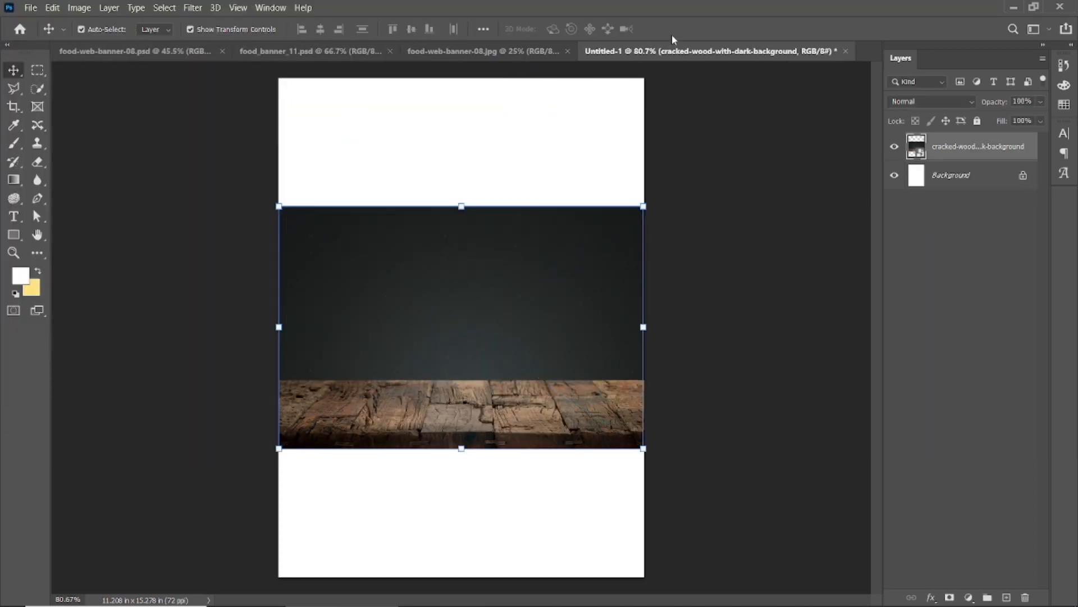
Select the wooden plank strip of the placed image with a rectangular marquee and delete everything outside it.
click(44, 94)
drag(215, 369, 688, 446)
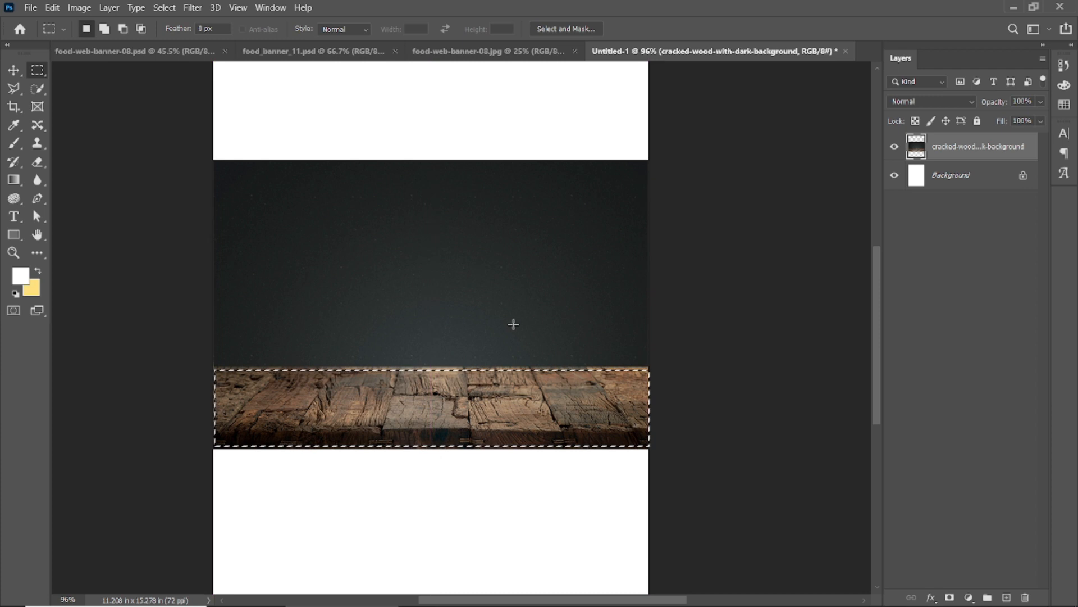
key(ctrl+shift+i)
key(Delete)
key(ctrl+d)
key(v)
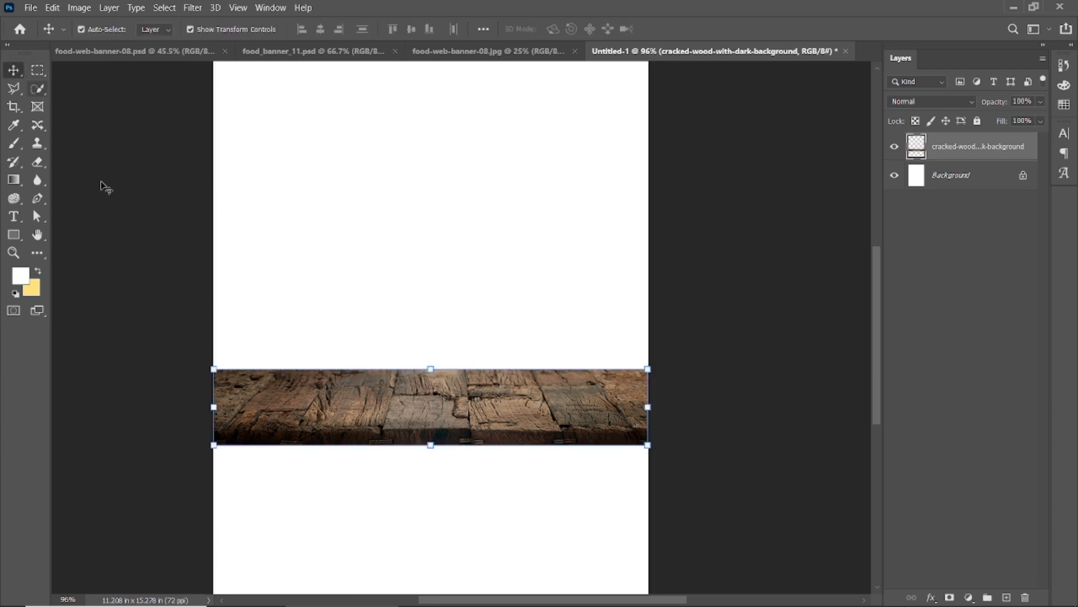
click(100, 181)
Move the cracked wood strip down towards the lower part of the canvas.
scroll(100, 181, down, 3)
drag(454, 403, 454, 442)
click(352, 365)
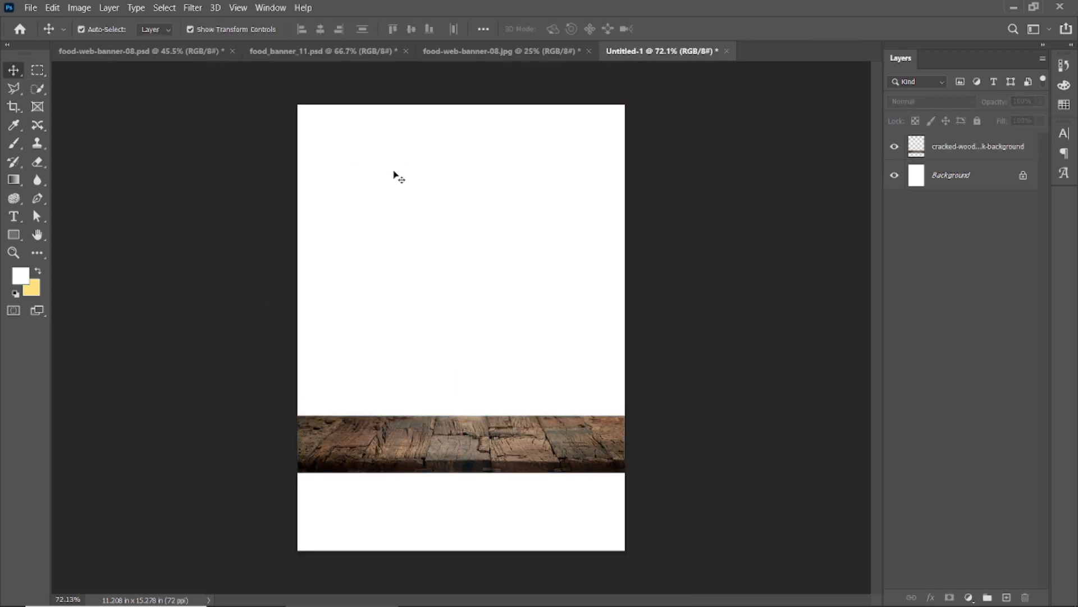
Place brown-wooden-flooring.jpg as an embedded image beneath the cracked wood strip.
click(30, 7)
click(70, 272)
click(164, 141)
click(422, 409)
click(674, 27)
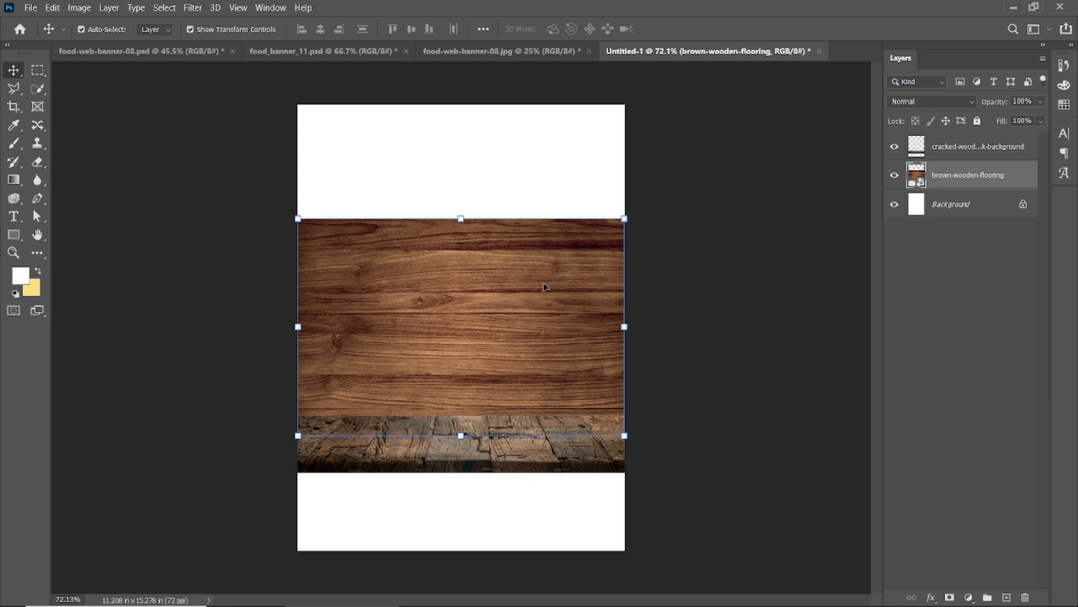
Move the brown flooring and the cracked wood strip down to form a tabletop with a front panel along the canvas bottom.
drag(461, 278, 494, 525)
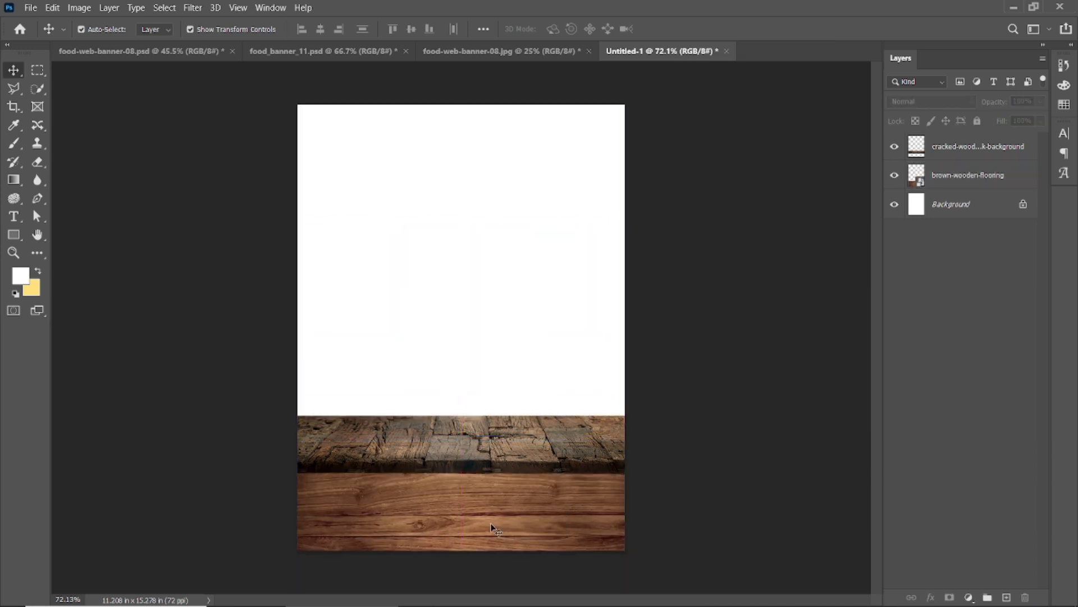
drag(479, 458, 470, 501)
click(703, 403)
scroll(432, 562, up, 1)
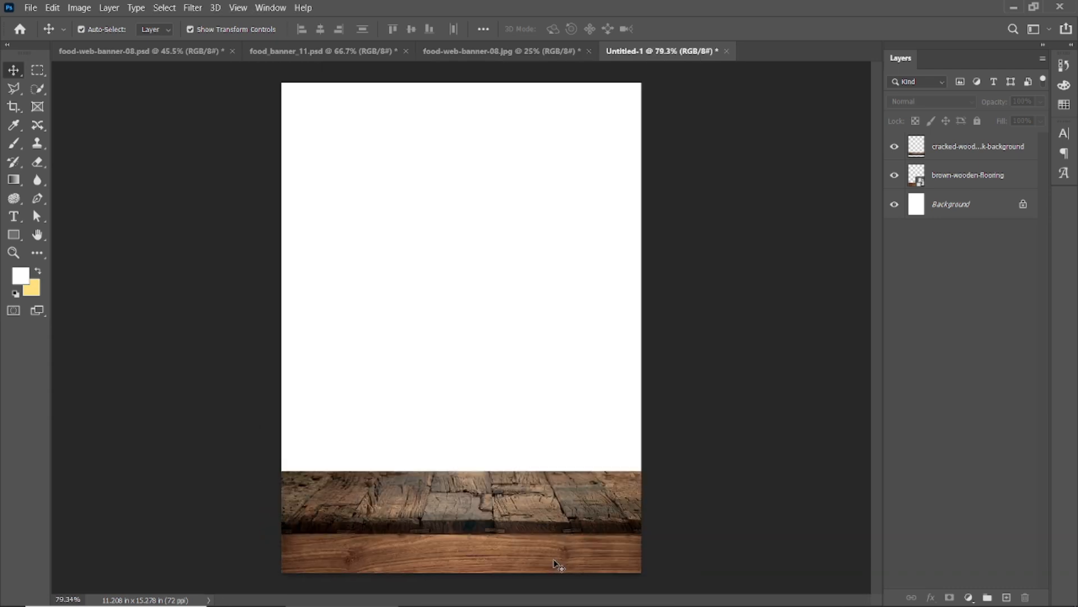
Add a Curves adjustment layer clipped to the cracked wood layer.
scroll(414, 556, up, 2)
click(485, 471)
click(969, 597)
click(990, 422)
key(ctrl+alt+g)
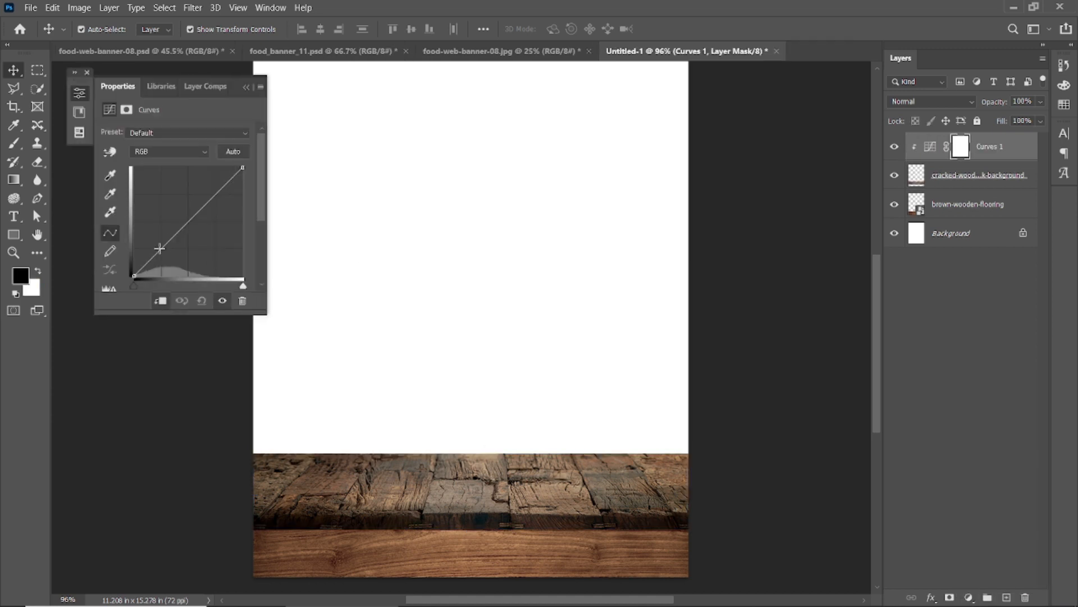
Shape the RGB curve into a contrast curve that deepens the tabletop's shadows, and close the adjustment's properties.
drag(163, 247, 165, 259)
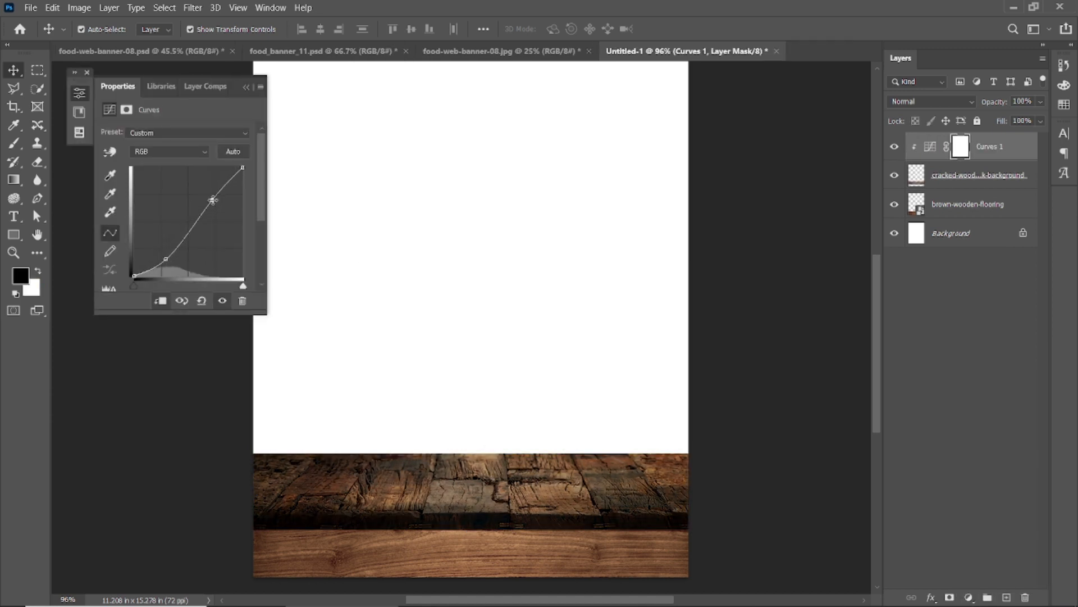
mouse_move(243, 164)
mouse_down()
mouse_move(222, 186)
mouse_move(239, 167)
mouse_up()
drag(133, 267, 127, 277)
click(246, 86)
click(87, 72)
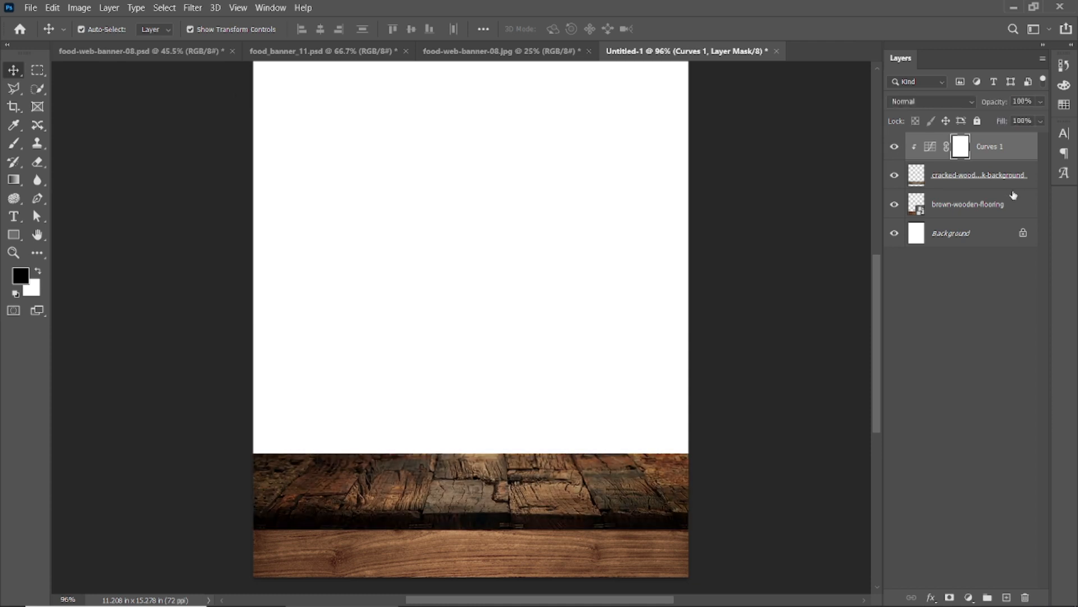
click(972, 178)
click(969, 598)
click(977, 423)
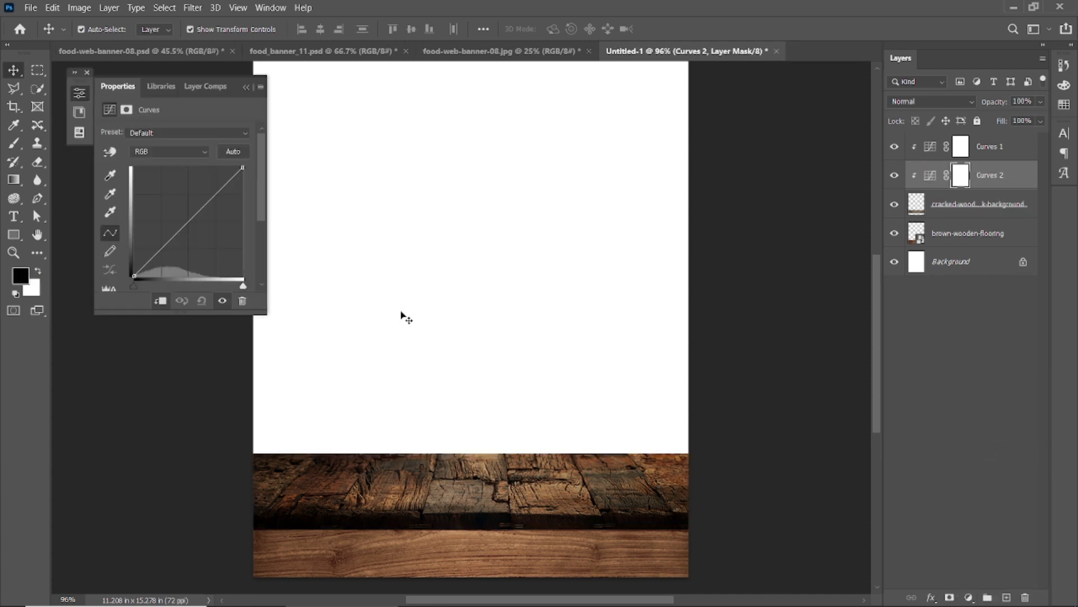
drag(163, 246, 166, 255)
key(ctrl+z)
key(ctrl+z)
click(246, 88)
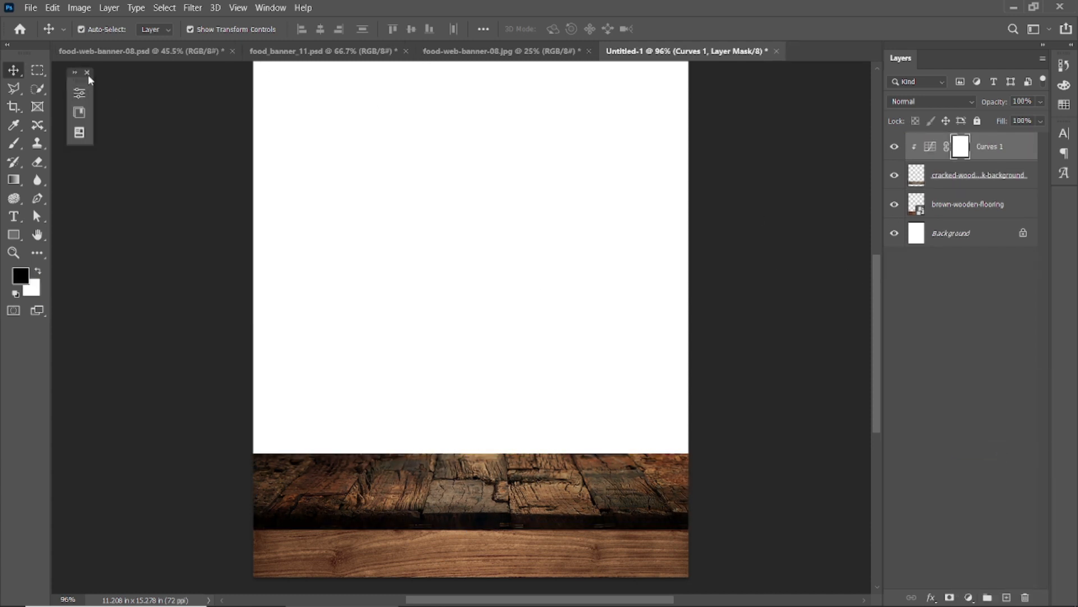
click(88, 72)
Add a Curves adjustment clipped to the brown wooden flooring layer and pull its shadows down for more contrast.
click(960, 209)
click(969, 597)
click(978, 423)
drag(165, 250, 166, 254)
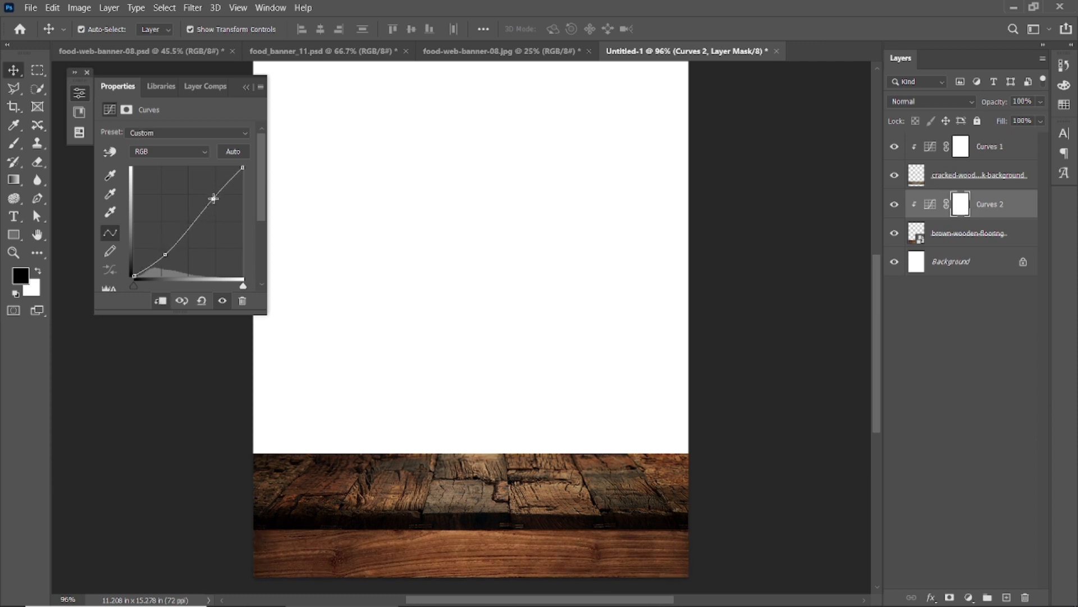
click(246, 86)
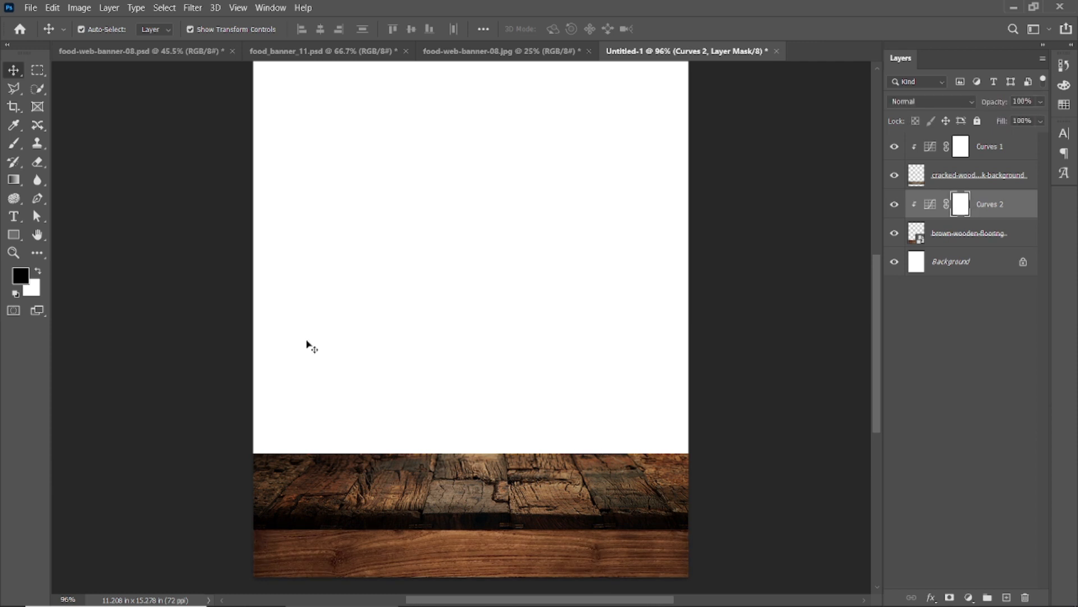
click(87, 72)
Apply a Camera Raw filter to the cracked wood layer with Texture +18 and Clarity +14.
click(426, 508)
click(79, 8)
click(212, 105)
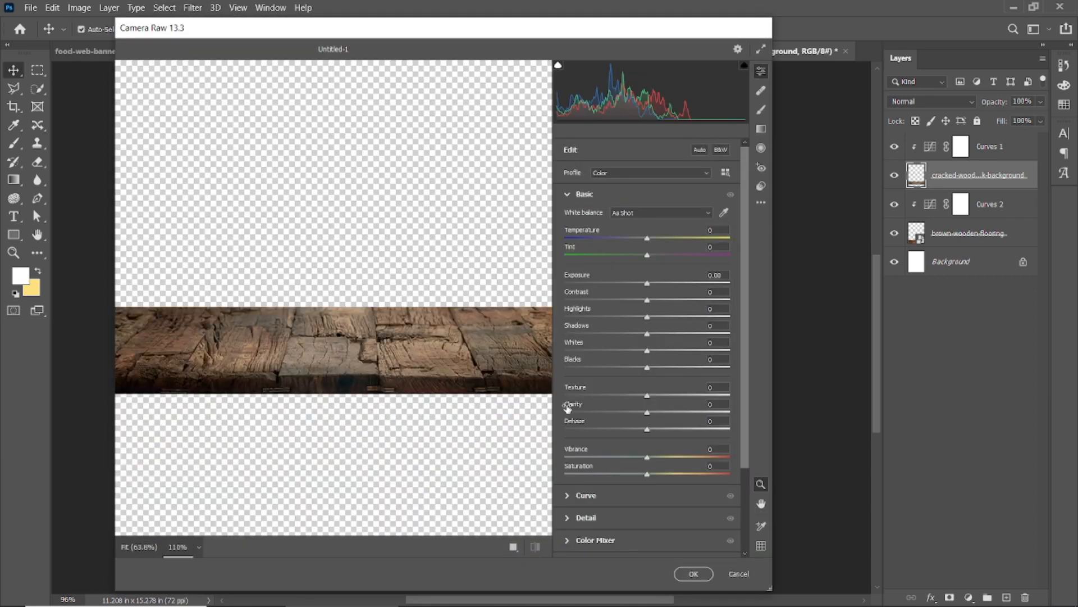
drag(647, 395, 658, 415)
click(674, 413)
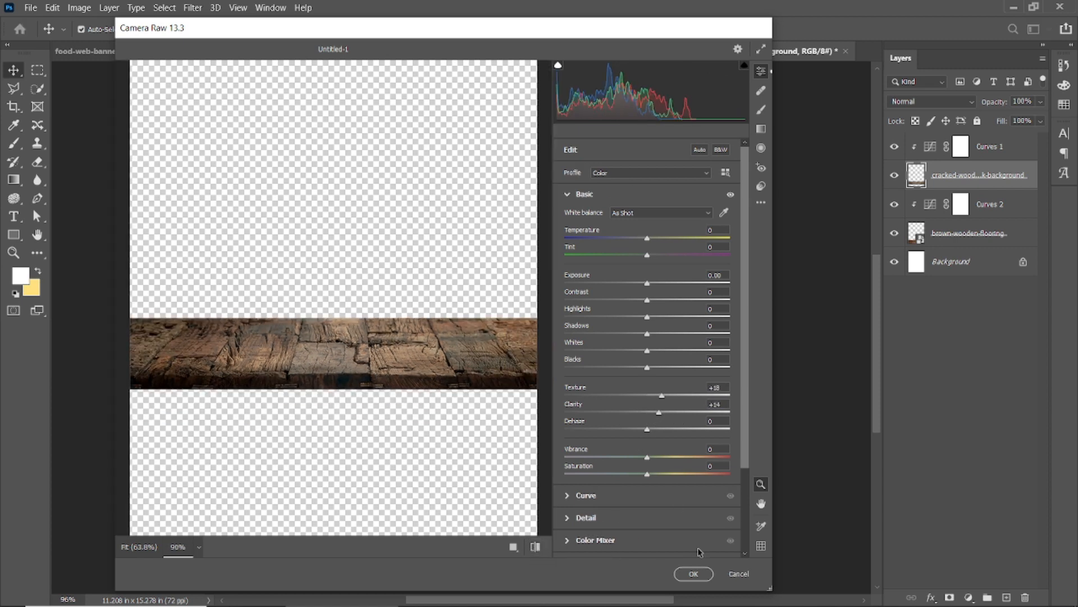
click(692, 574)
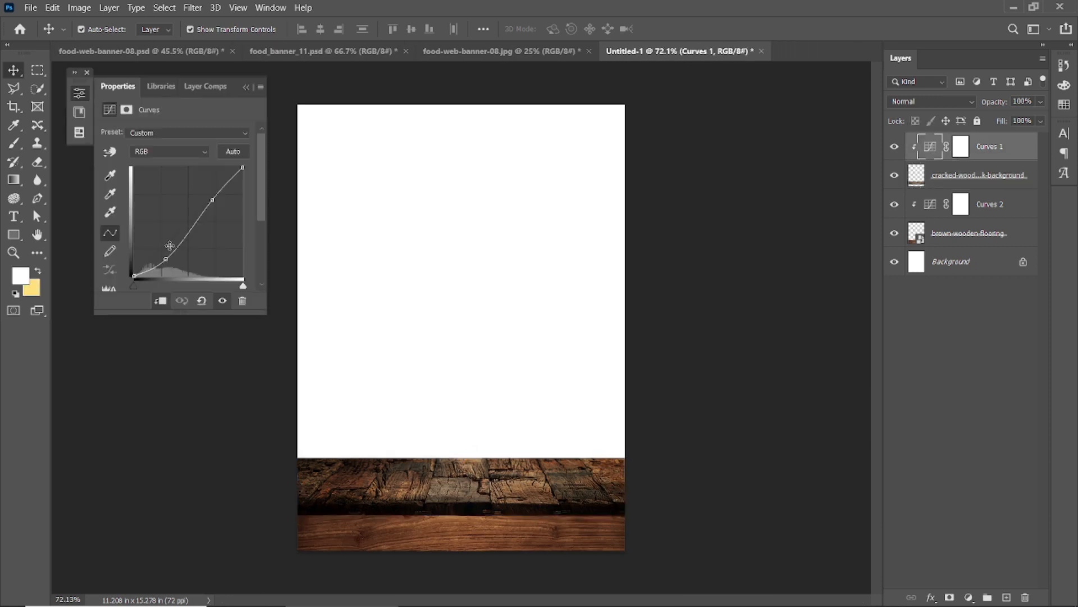
click(247, 224)
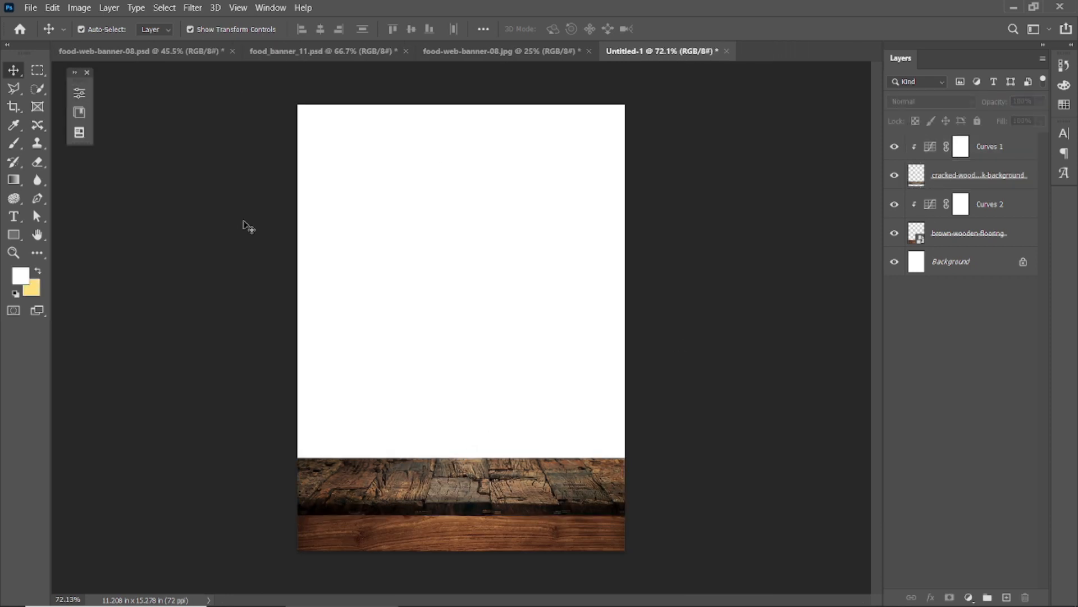
click(87, 73)
Unlock the Background layer and fill it with the dark brown colour #150b01.
click(1022, 263)
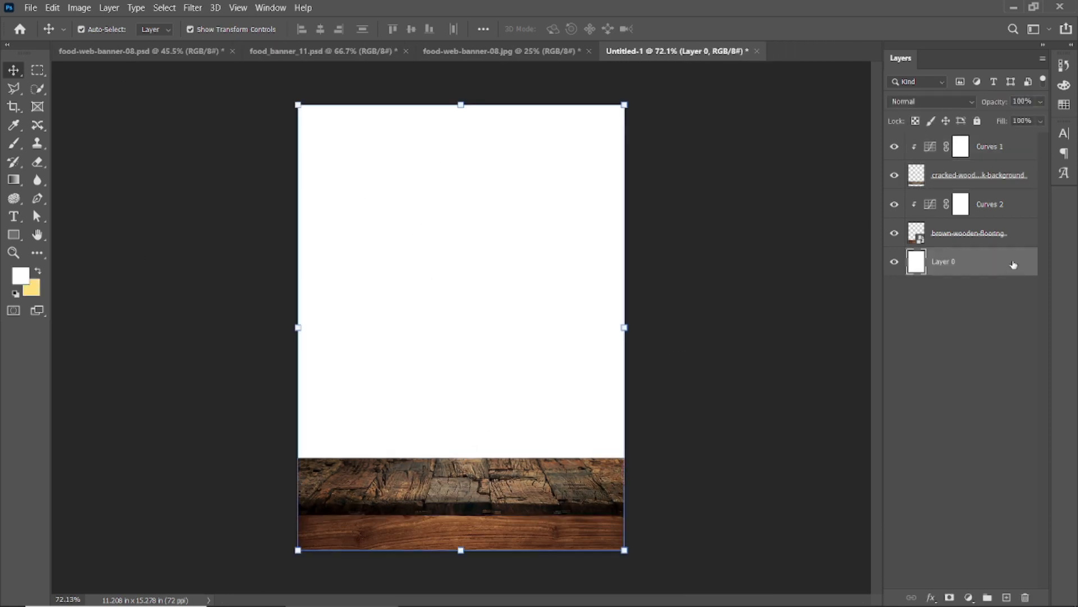
key(i)
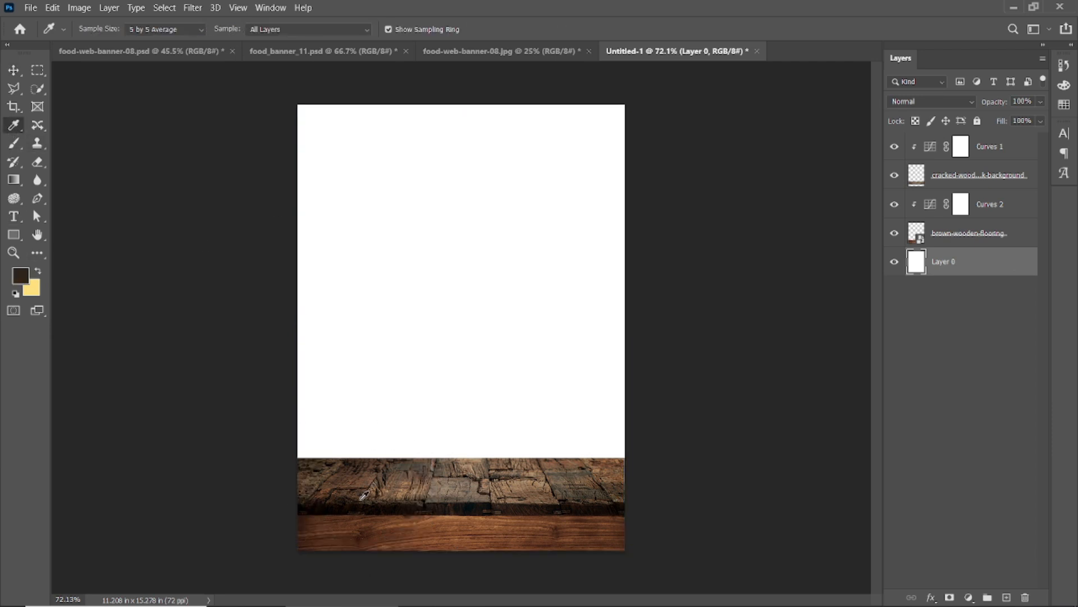
click(21, 283)
text(1e1206)
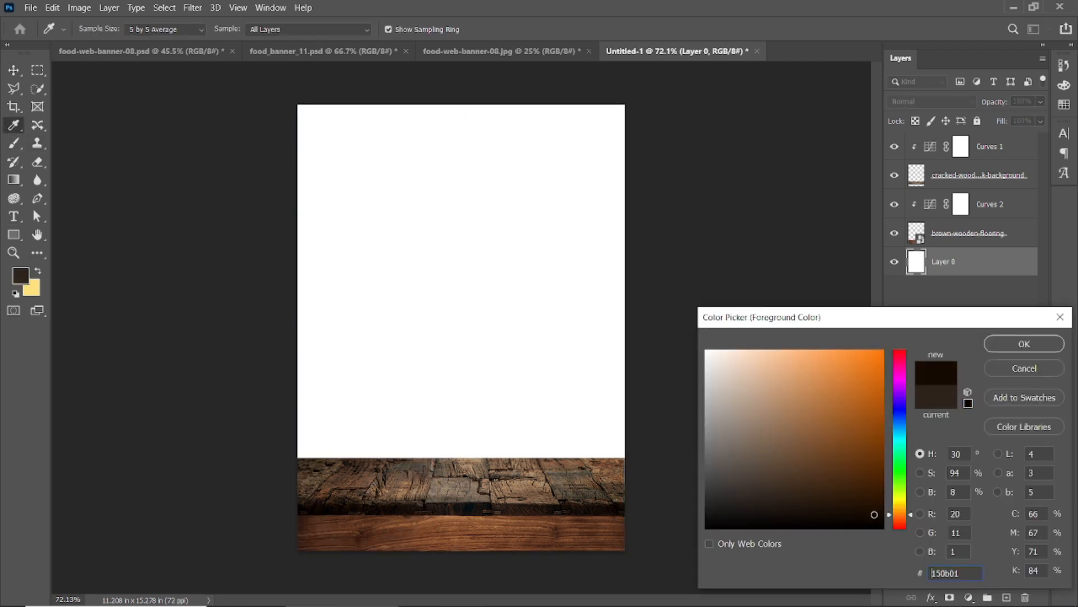
key(Return)
key(alt+BackSpace)
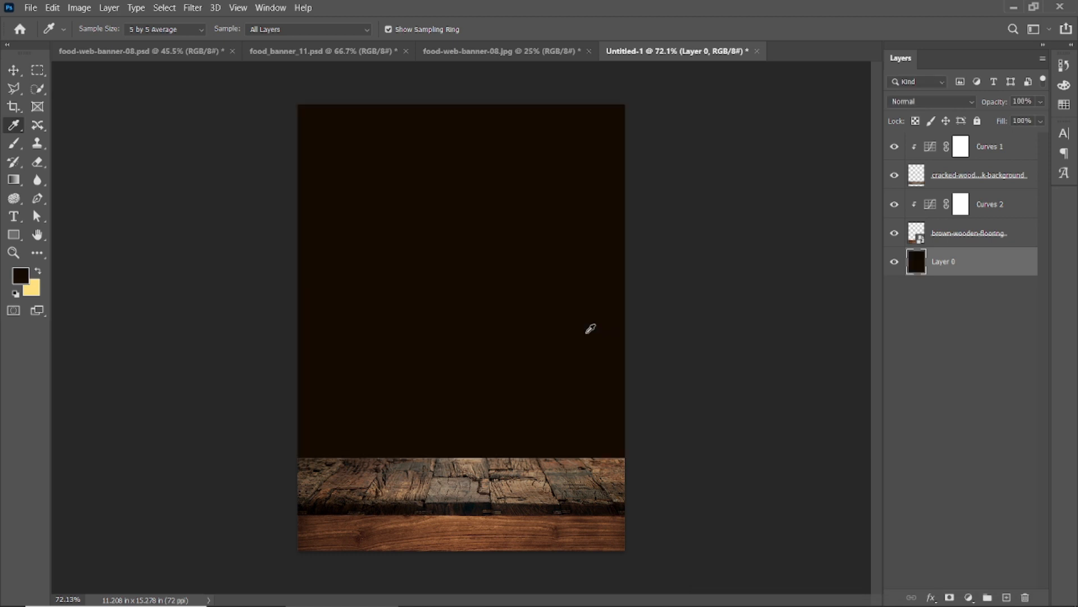
Darken the background layer's fill to the near-black brown #0c0600.
click(26, 283)
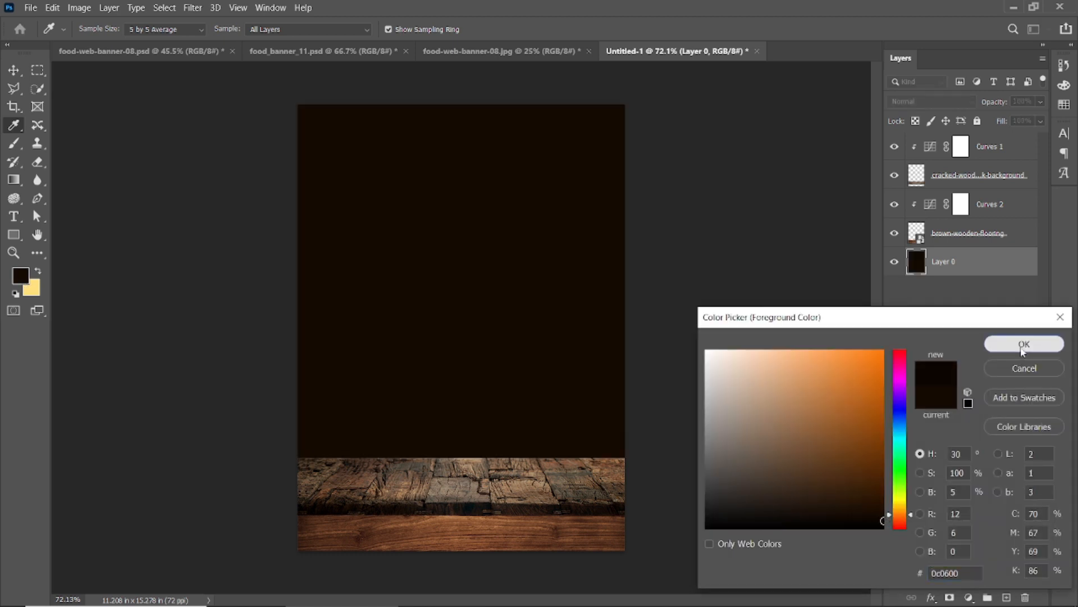
click(1011, 344)
key(v)
click(194, 246)
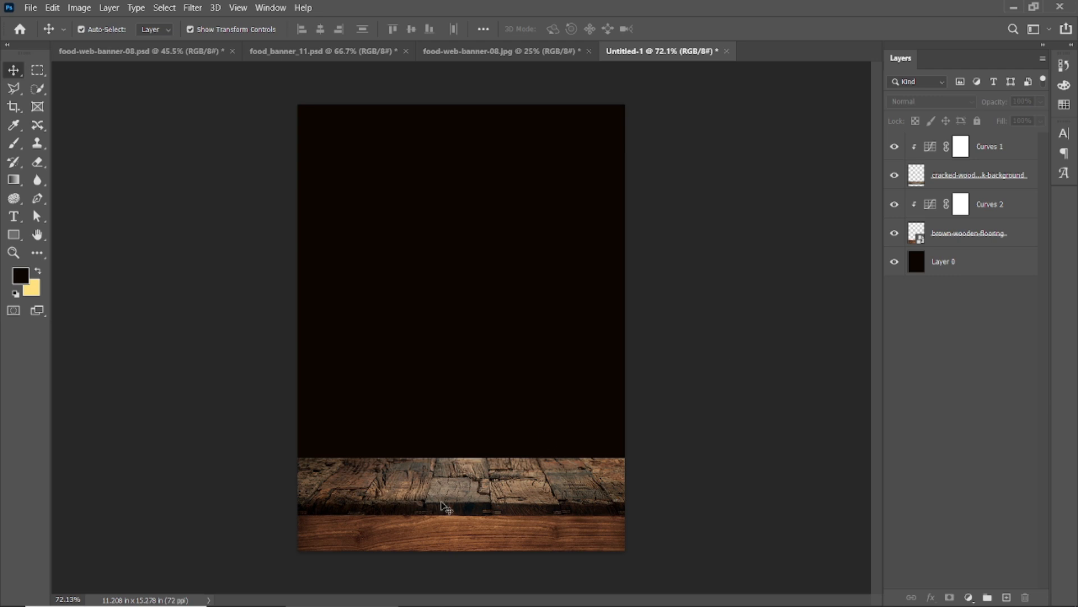
Add a new empty layer clipped directly above the brown wooden flooring layer.
scroll(447, 507, up, 1)
click(482, 567)
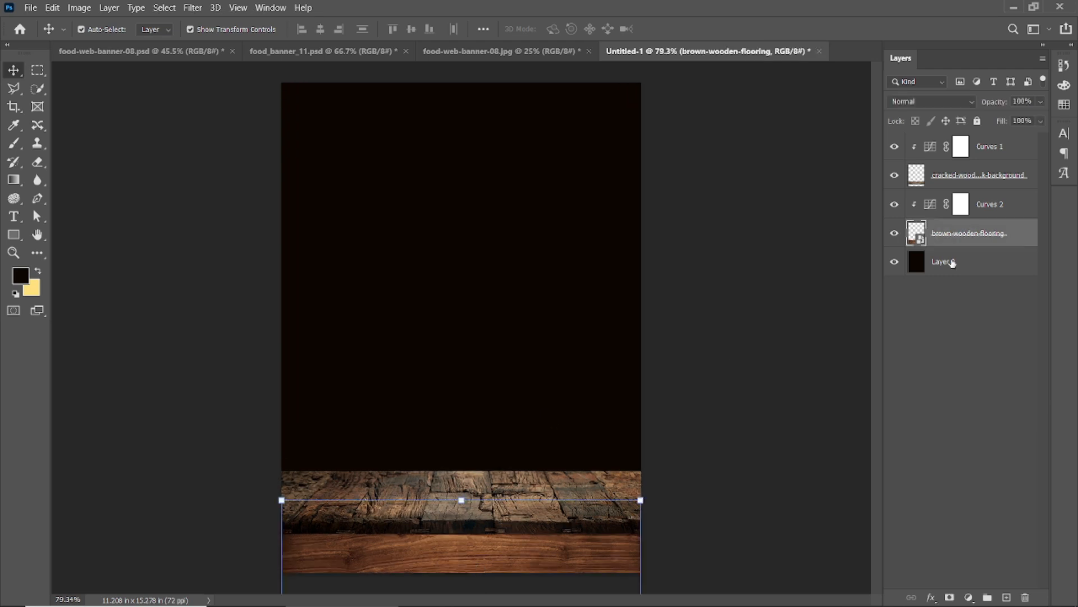
click(1007, 597)
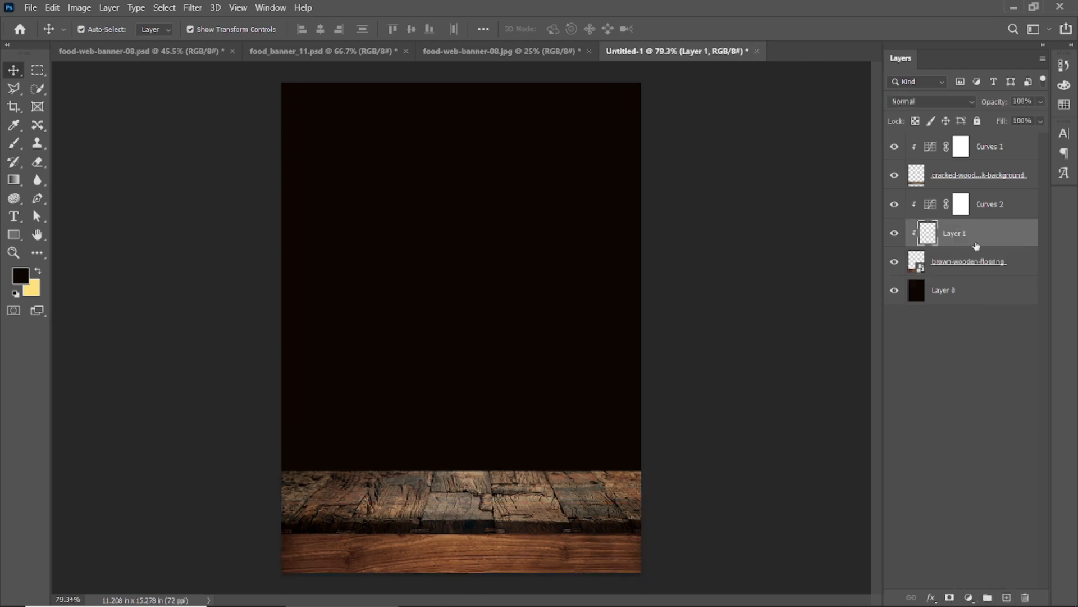
Paint a soft shadow in black (#000000) with the Brush tool across the front panel just under the tabletop's edge.
click(15, 285)
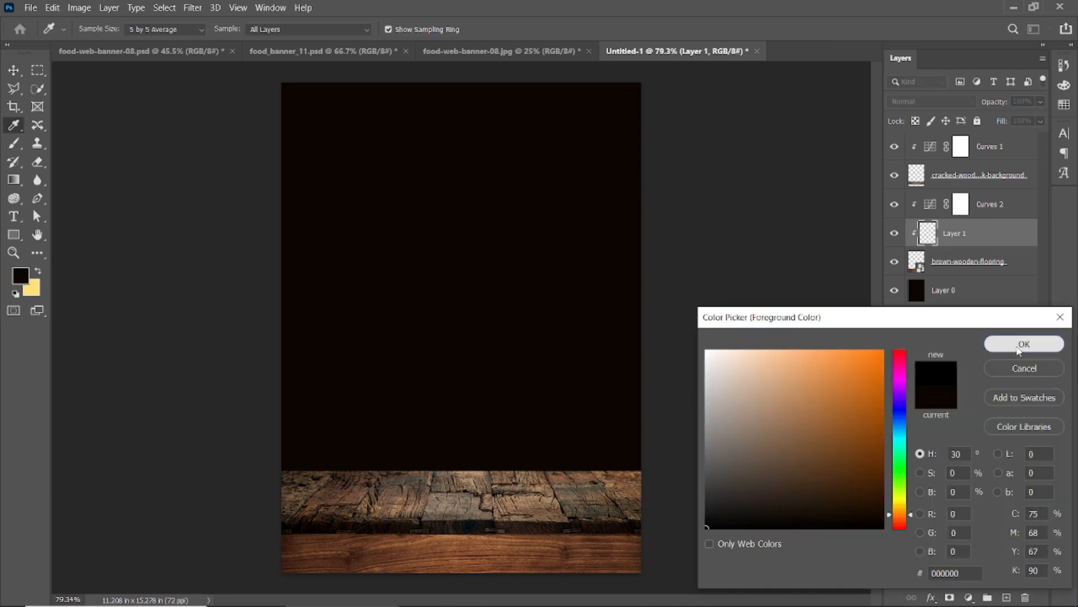
click(1036, 341)
key(b)
click(90, 31)
click(439, 224)
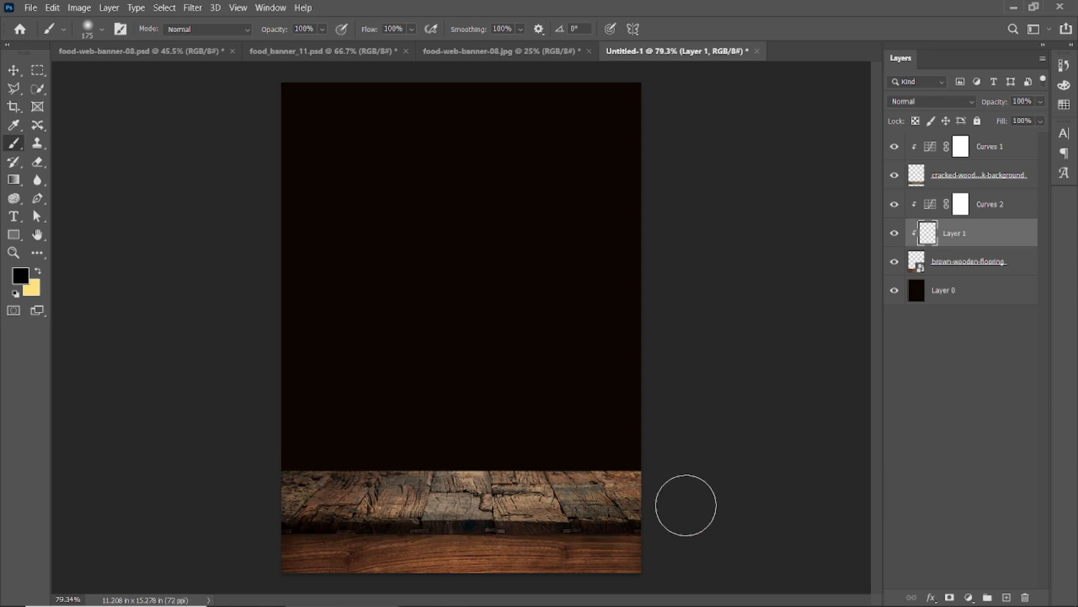
key(ctrl+z)
drag(298, 499, 721, 503)
drag(292, 497, 731, 500)
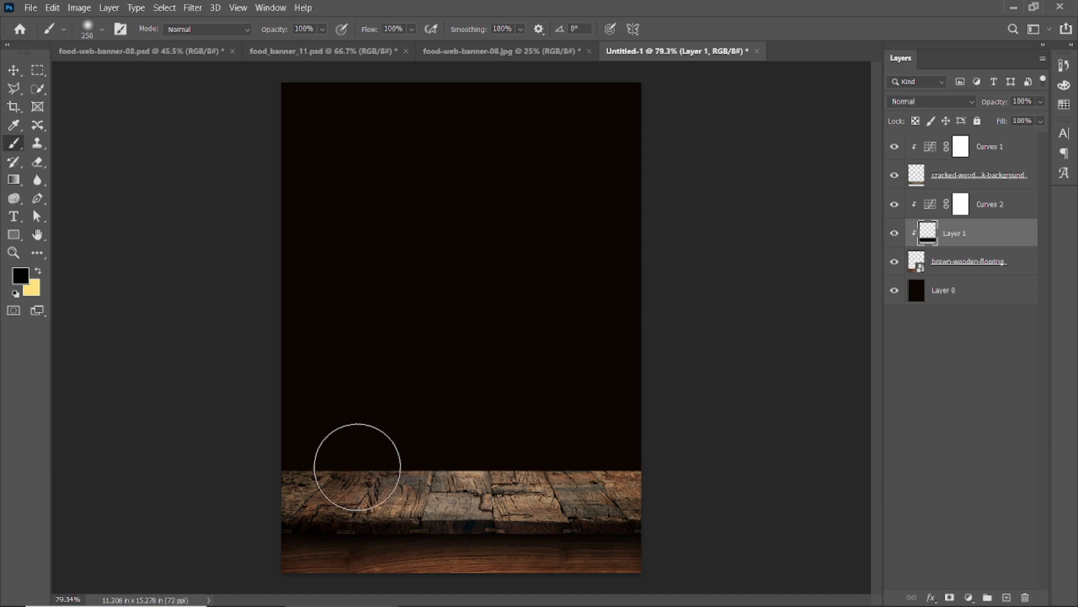
scroll(404, 447, down, 2)
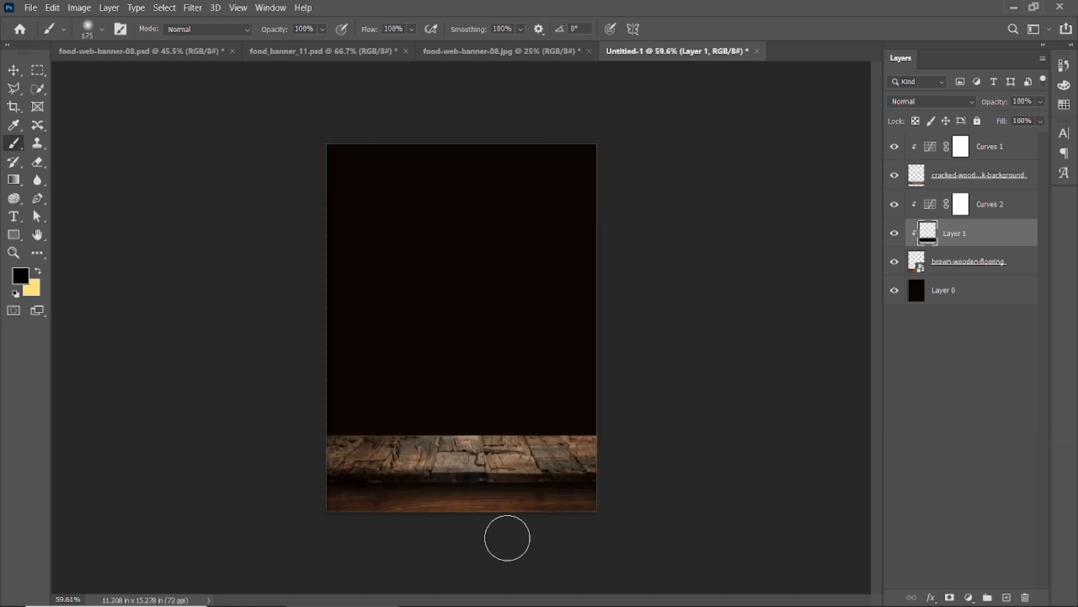
scroll(416, 527, up, 2)
Add a new empty layer clipped directly above the cracked-wood tabletop layer.
key(v)
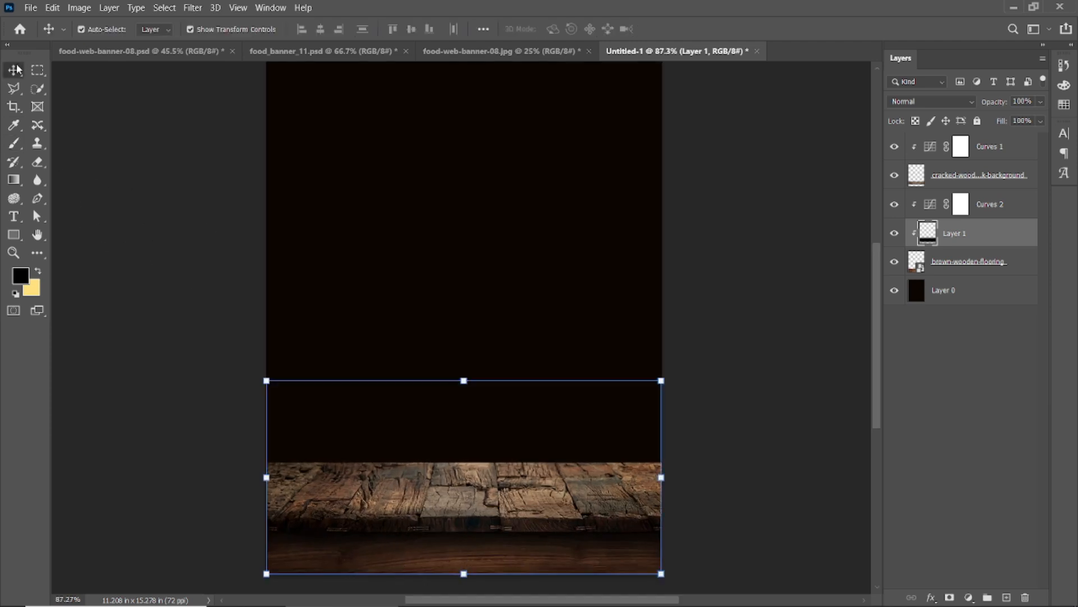
click(534, 520)
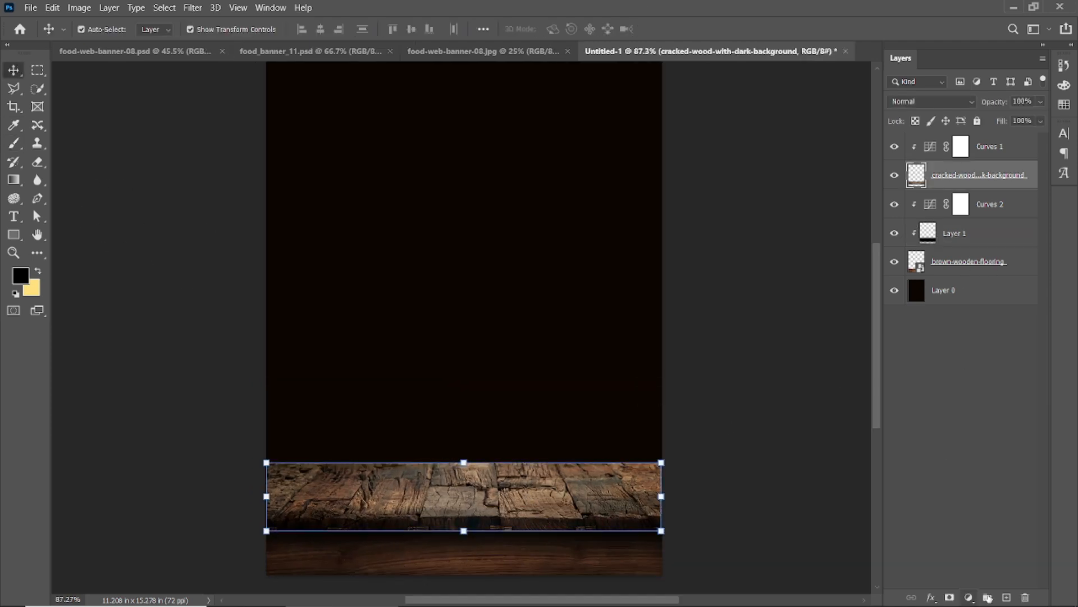
click(1007, 597)
Paint soft black shading with the Brush tool at up to 400 px over the back of the cracked-wood tabletop.
key(b)
scroll(445, 356, down, 1)
key(bracketright)
key(bracketright)
key(bracketright)
key(bracketright)
key(bracketright)
key(bracketright)
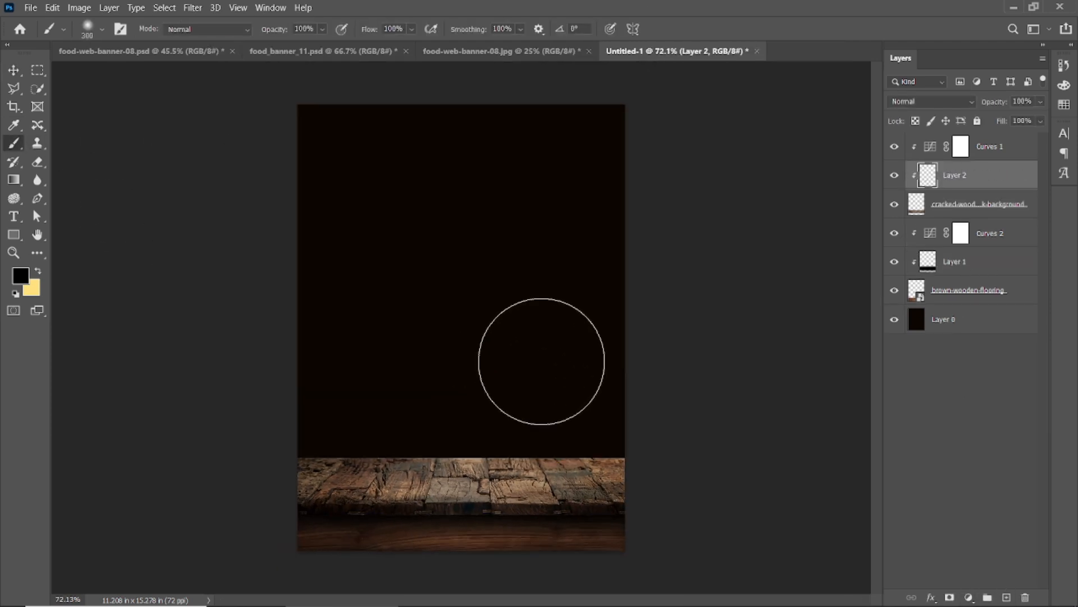
mouse_move(611, 321)
mouse_down()
mouse_move(748, 389)
mouse_move(417, 316)
mouse_move(215, 356)
mouse_up()
key(bracketleft)
key(bracketleft)
key(bracketleft)
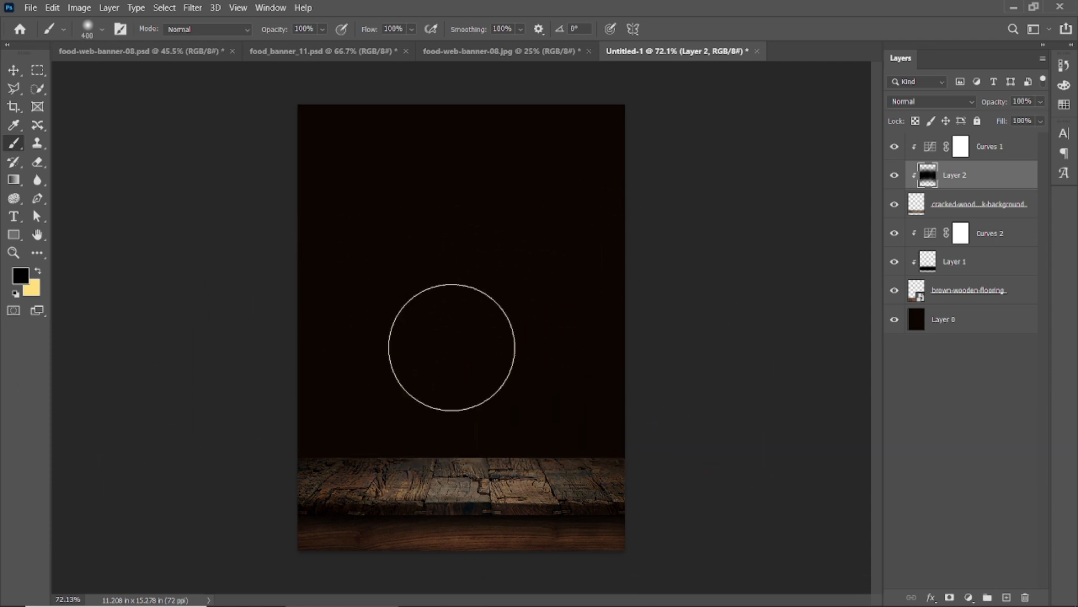
Enlarge the soft brush to 800 px and darken the whole tabletop further, including its side edges.
key(bracketright)
key(bracketright)
key(bracketright)
key(bracketright)
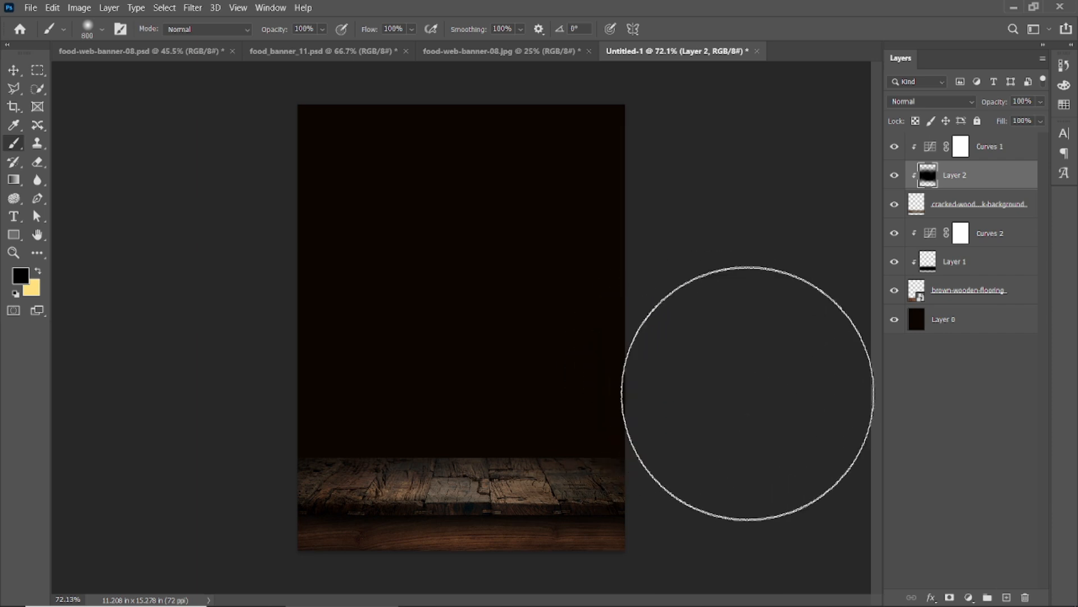
scroll(329, 525, down, 2)
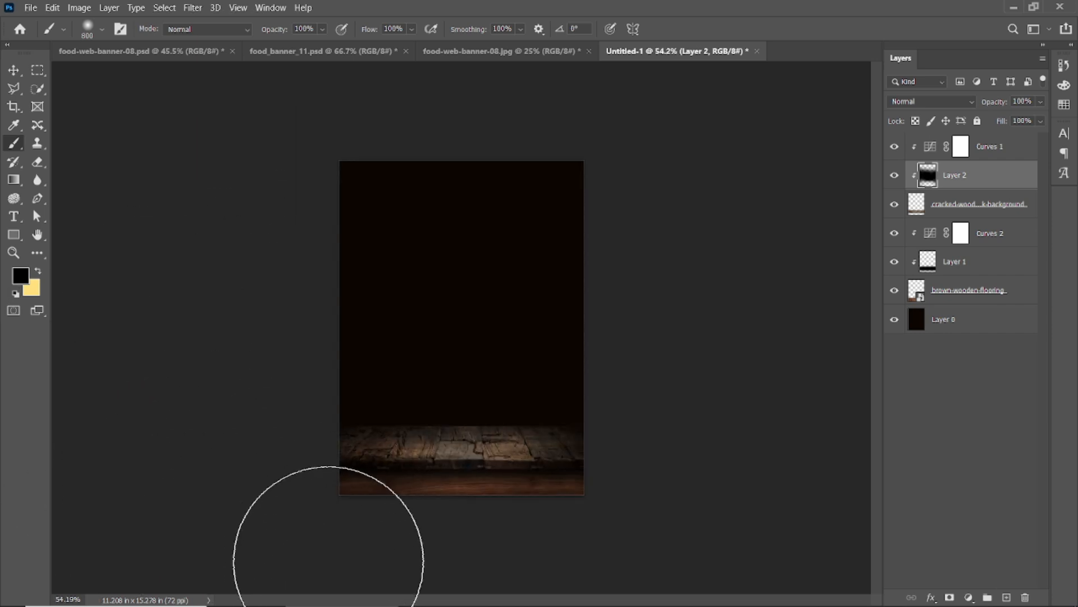
scroll(481, 508, up, 1)
scroll(480, 508, up, 3)
scroll(472, 477, down, 4)
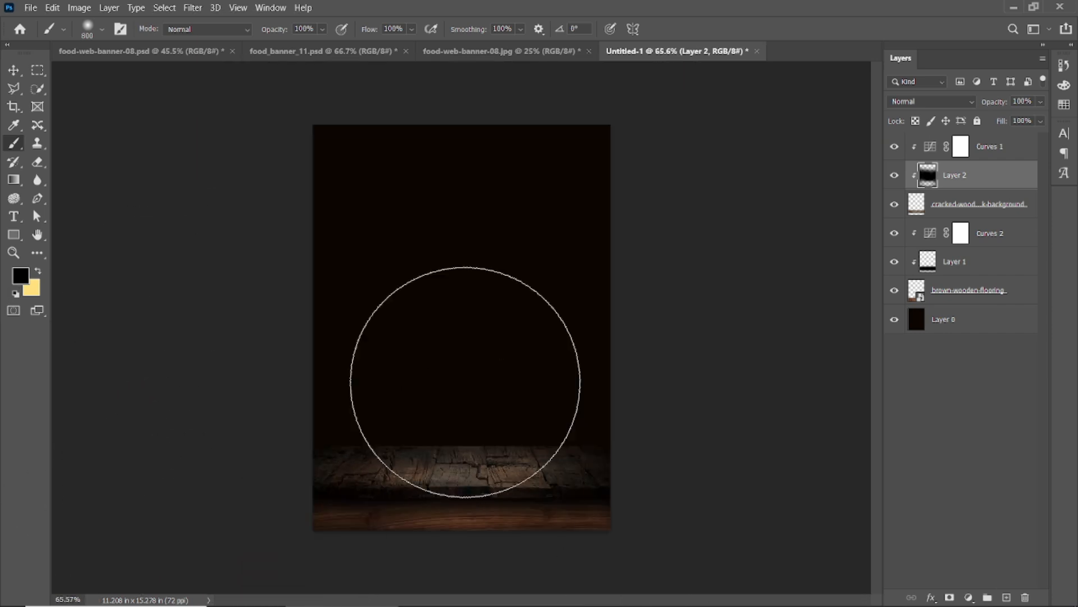
scroll(585, 544, up, 2)
scroll(585, 544, down, 1)
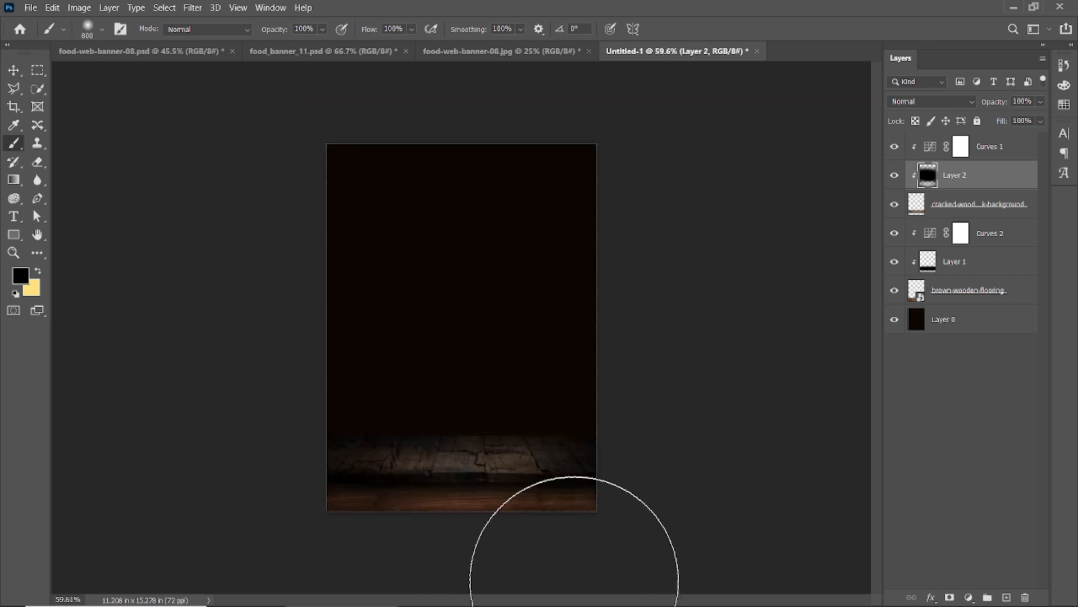
scroll(325, 580, up, 2)
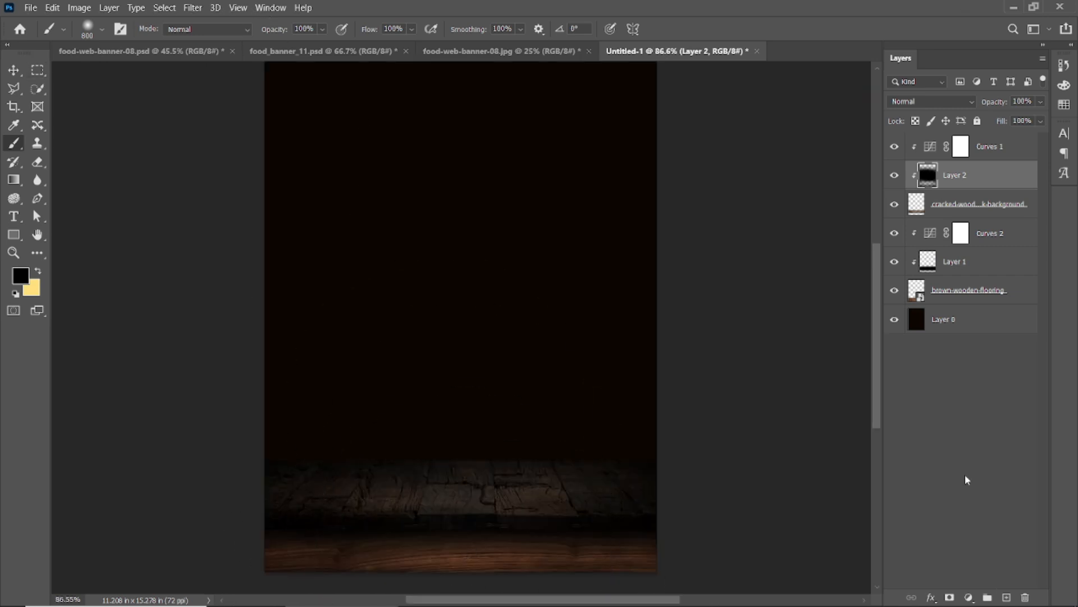
Add a layer mask to the tabletop's shading layer and set the brush to a flattened wide ellipse of 500 px.
click(950, 598)
click(88, 29)
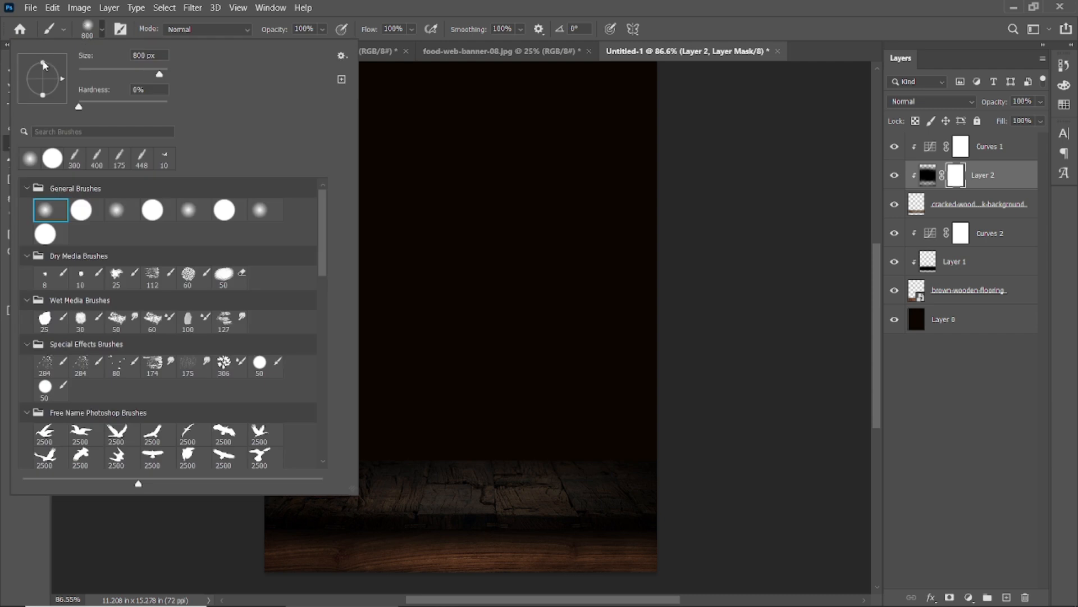
click(616, 3)
key(bracketleft)
key(bracketleft)
key(bracketleft)
Set the brush to 76% opacity and 77% flow, and mask out the shading at the tabletop's centre to leave a lit spot.
click(462, 484)
key(ctrl+z)
drag(269, 30, 254, 30)
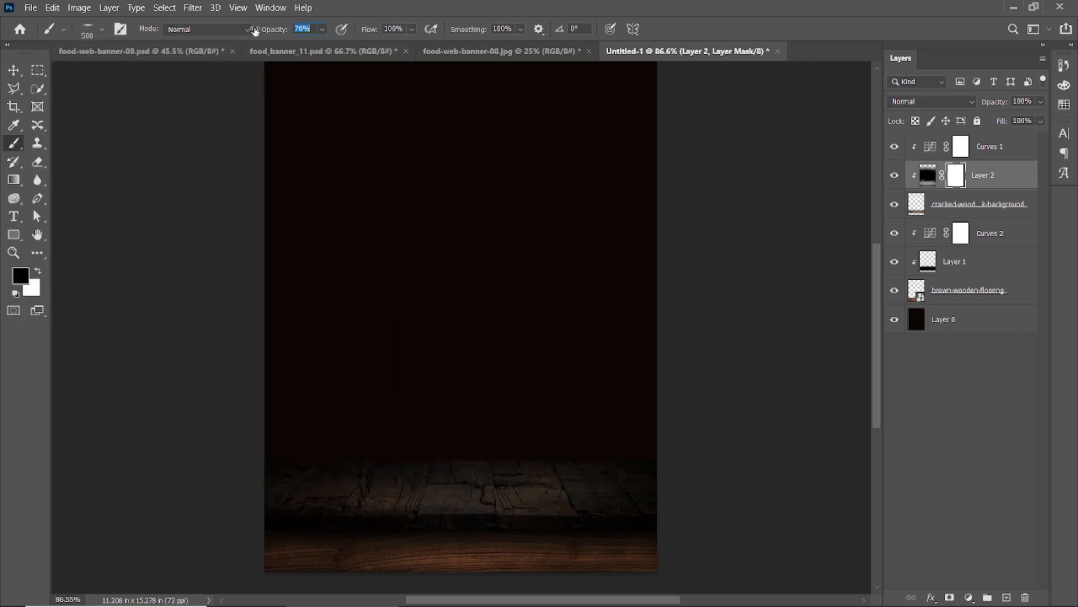
click(464, 480)
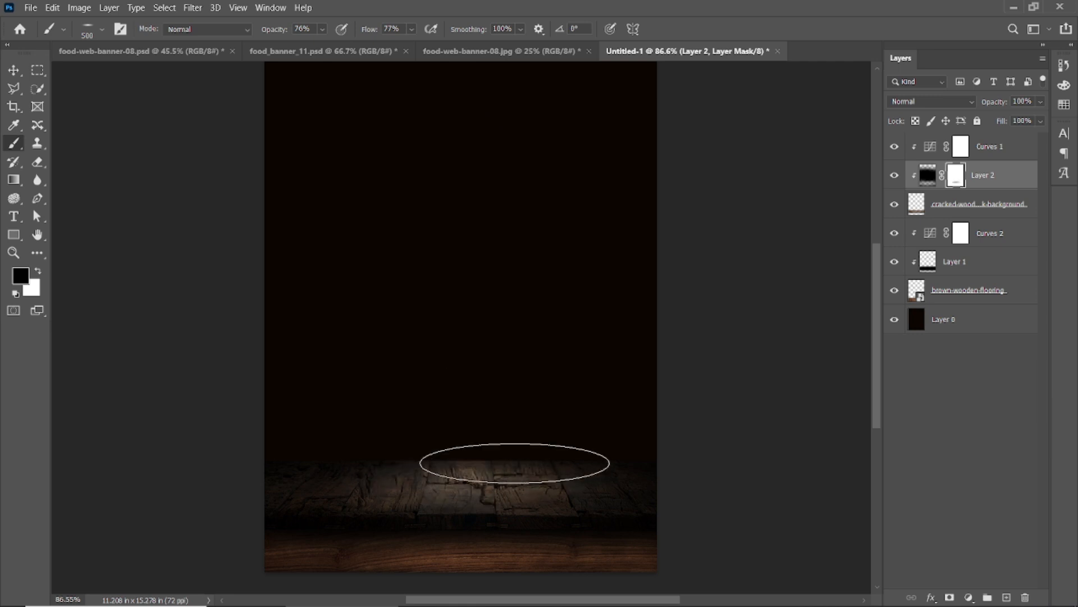
click(13, 69)
click(135, 125)
scroll(661, 296, down, 2)
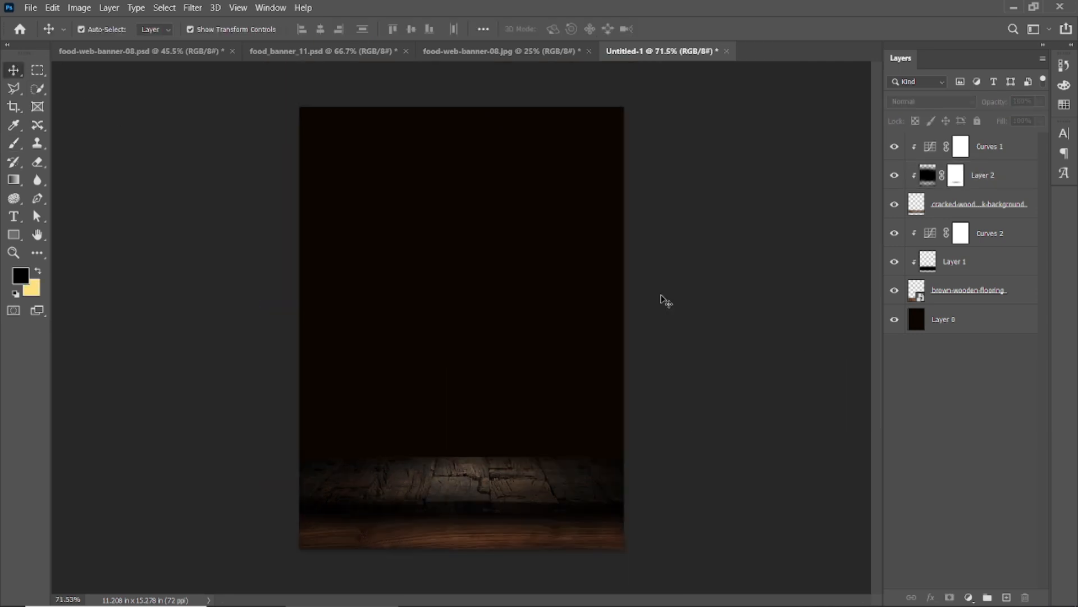
scroll(460, 513, up, 2)
scroll(462, 517, down, 1)
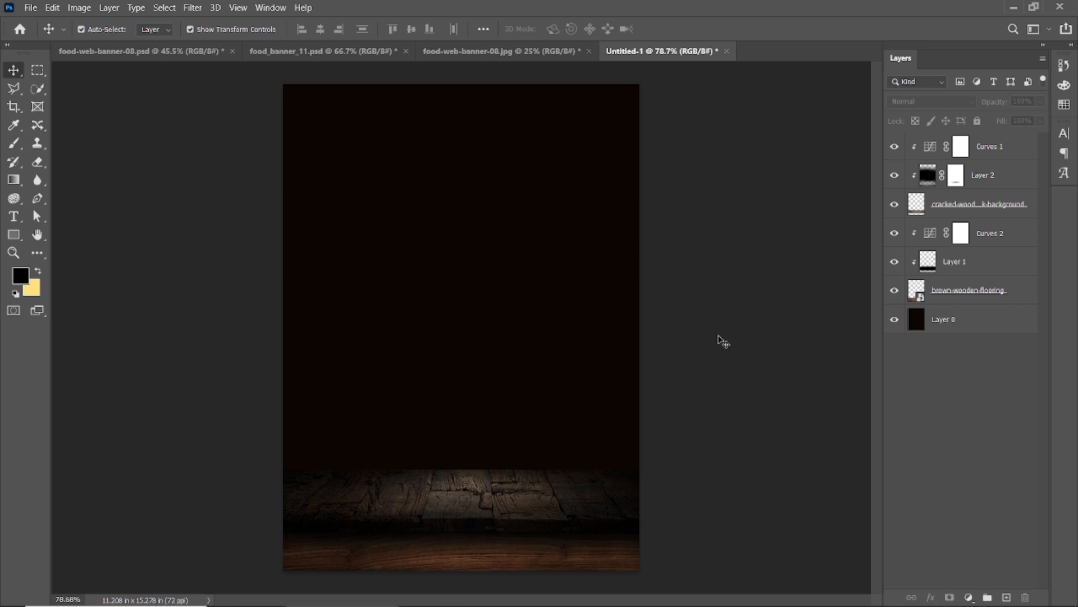
Bring the cut-out burger from food-web-banner-08.jpg into the Untitled-1 poster and scale it down to fit within the canvas.
click(464, 53)
drag(368, 328, 488, 334)
scroll(470, 430, down, 7)
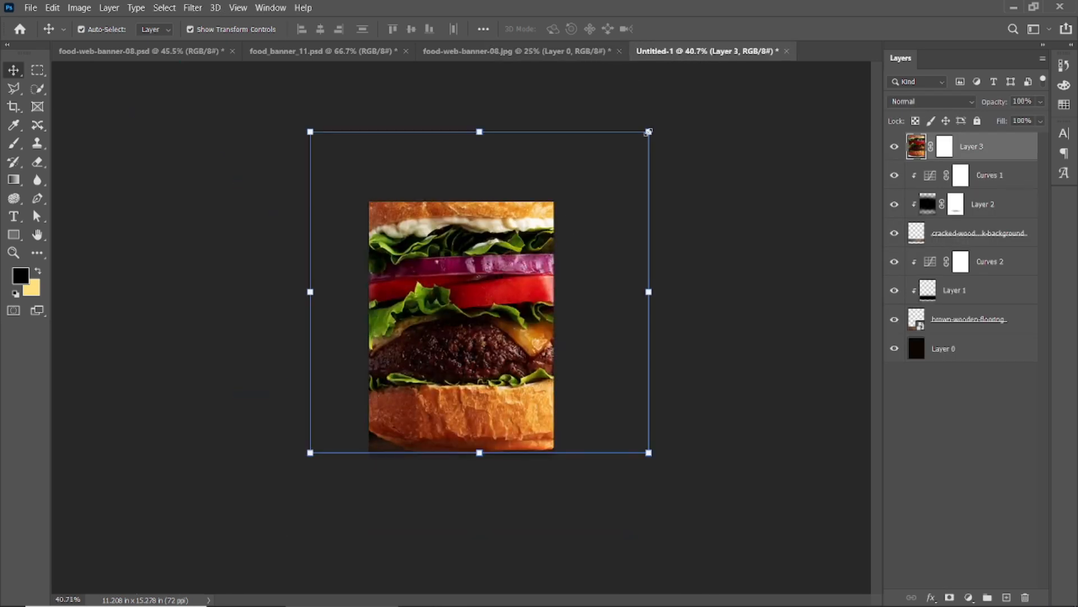
drag(648, 134, 562, 247)
click(695, 28)
scroll(514, 359, up, 5)
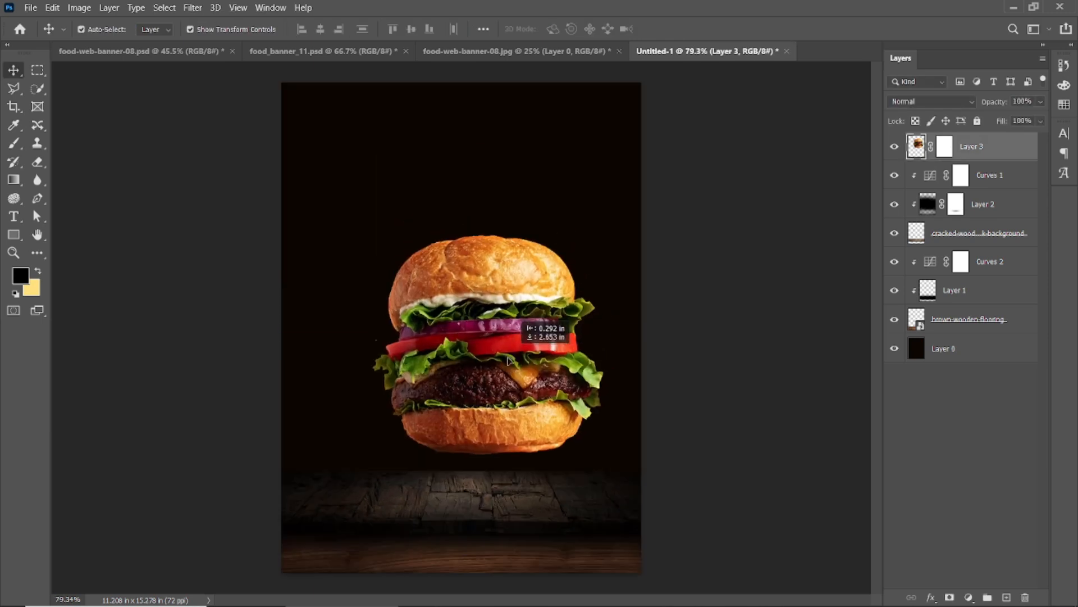
Scale the burger down further and rest it on the tabletop near the poster's centre.
drag(595, 280, 571, 303)
drag(499, 384, 506, 401)
click(698, 29)
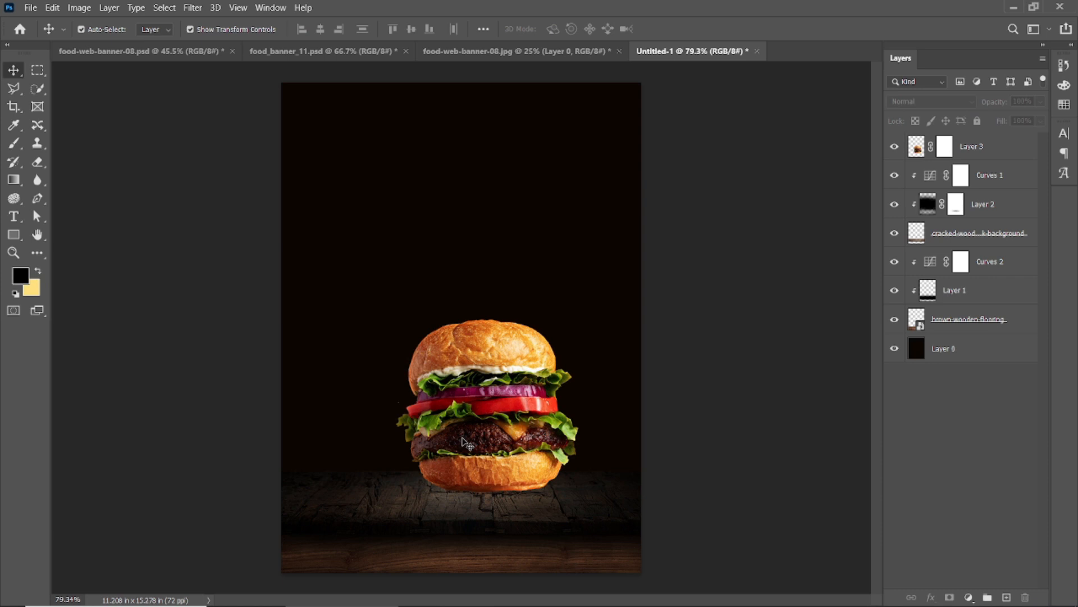
drag(495, 394, 487, 394)
click(730, 365)
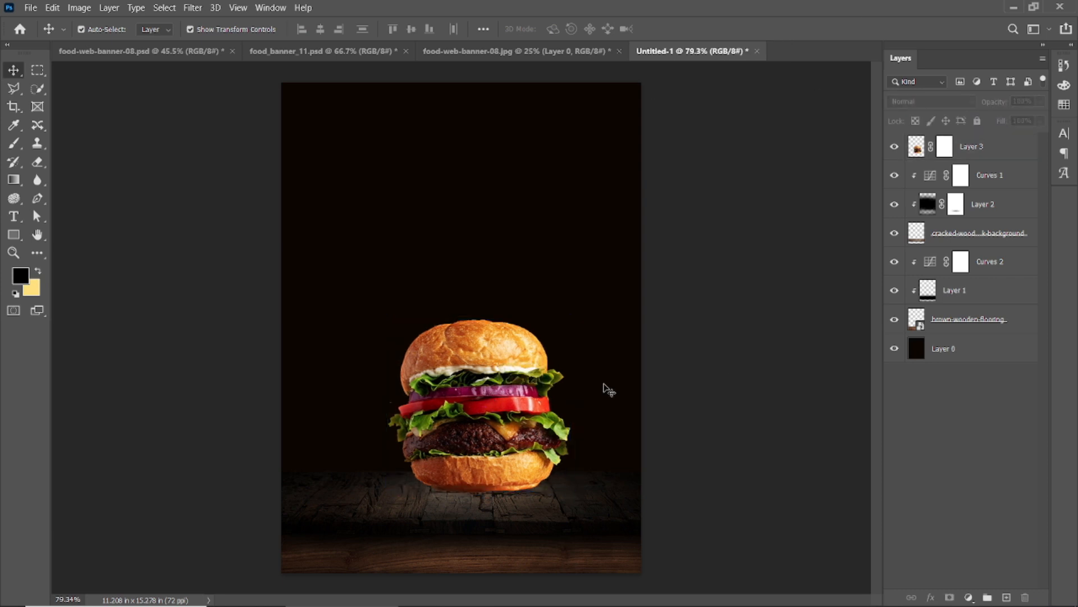
Open the french fries image pngwing.com (3).png from the Downloads folder.
click(31, 7)
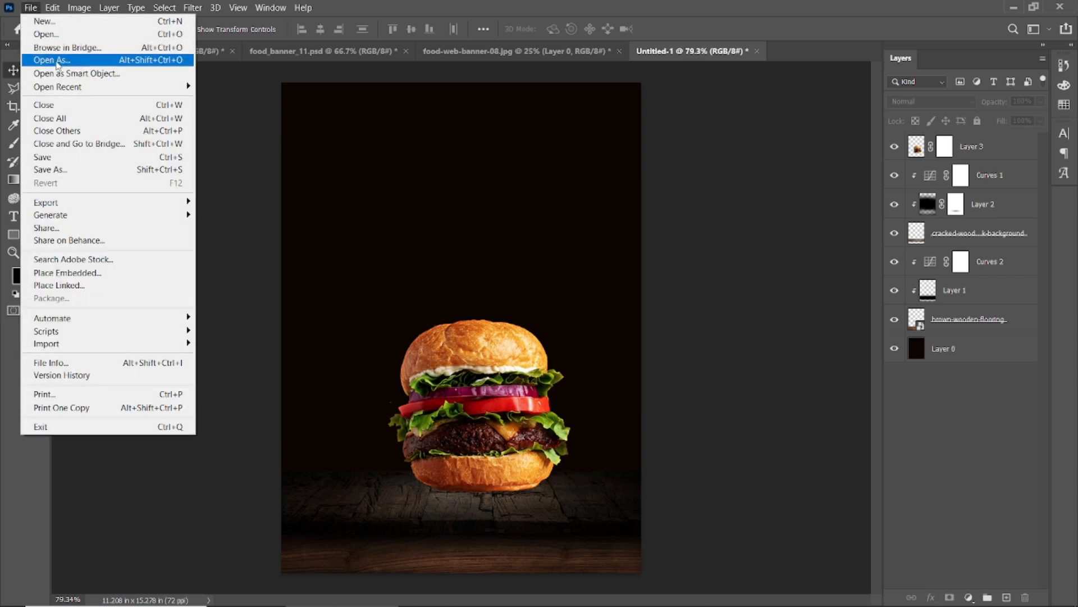
click(46, 33)
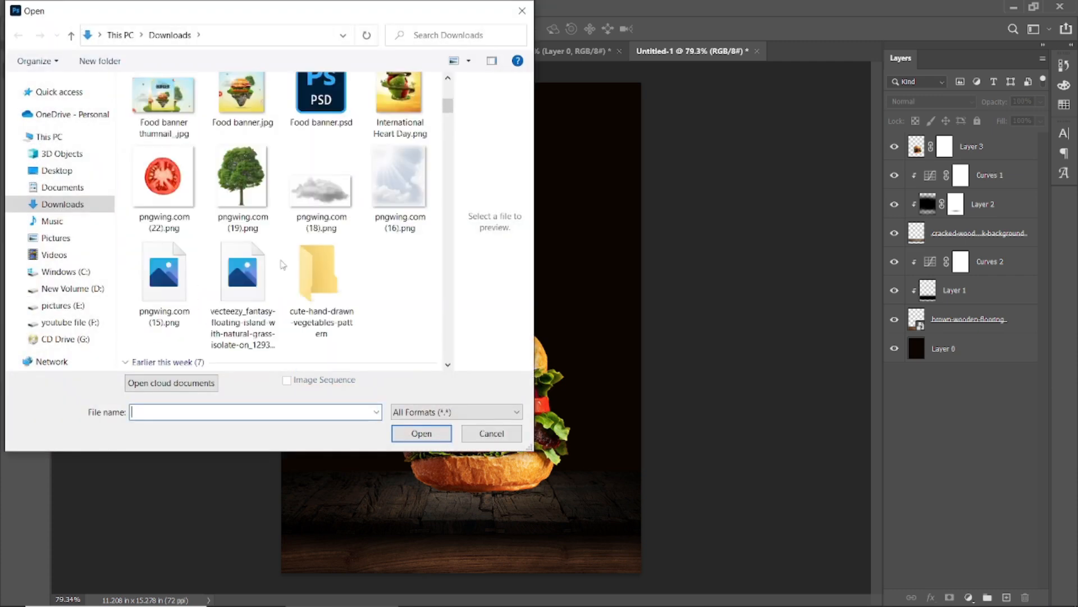
scroll(284, 257, down, 15)
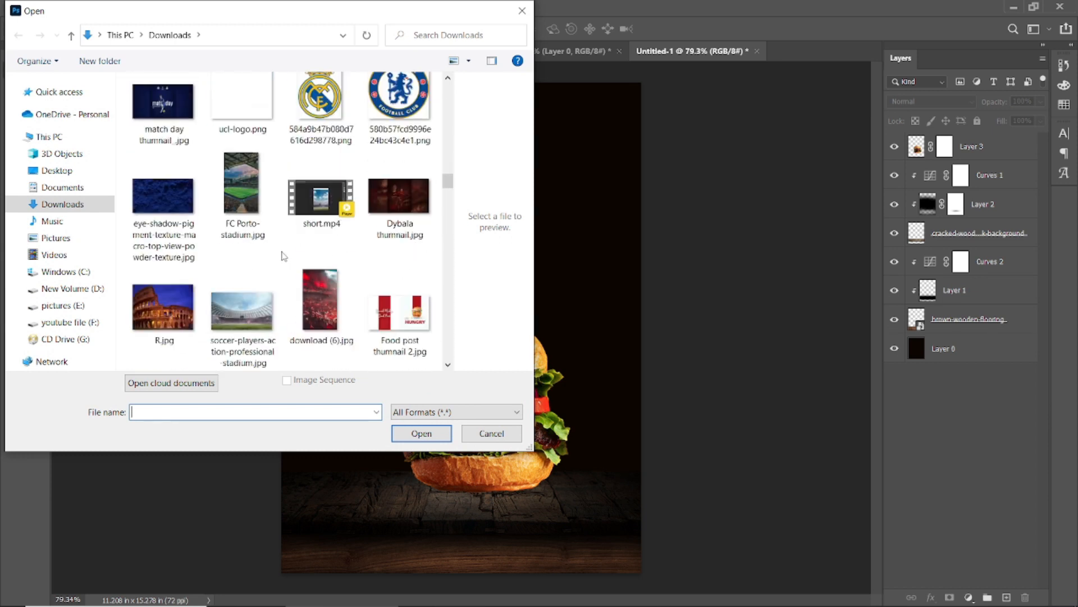
scroll(284, 256, down, 2)
click(245, 319)
click(426, 434)
Nudge the burger slightly to the right and copy the fries from pngwing.com (3).png into the Untitled-1 poster.
click(734, 275)
click(553, 51)
drag(480, 417, 488, 417)
click(714, 366)
click(734, 55)
click(494, 346)
mouse_move(499, 352)
mouse_down()
mouse_move(561, 73)
mouse_move(494, 337)
mouse_up()
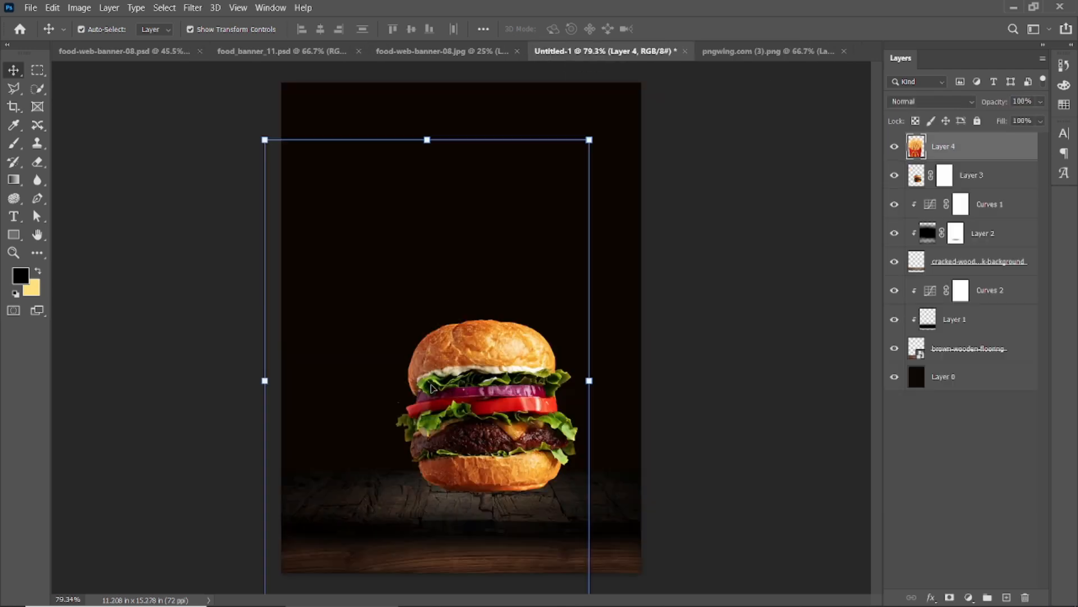
Scale the fries down to stand beside the burger and close the pngwing.com (3).png file.
drag(559, 181, 500, 292)
click(695, 28)
click(843, 52)
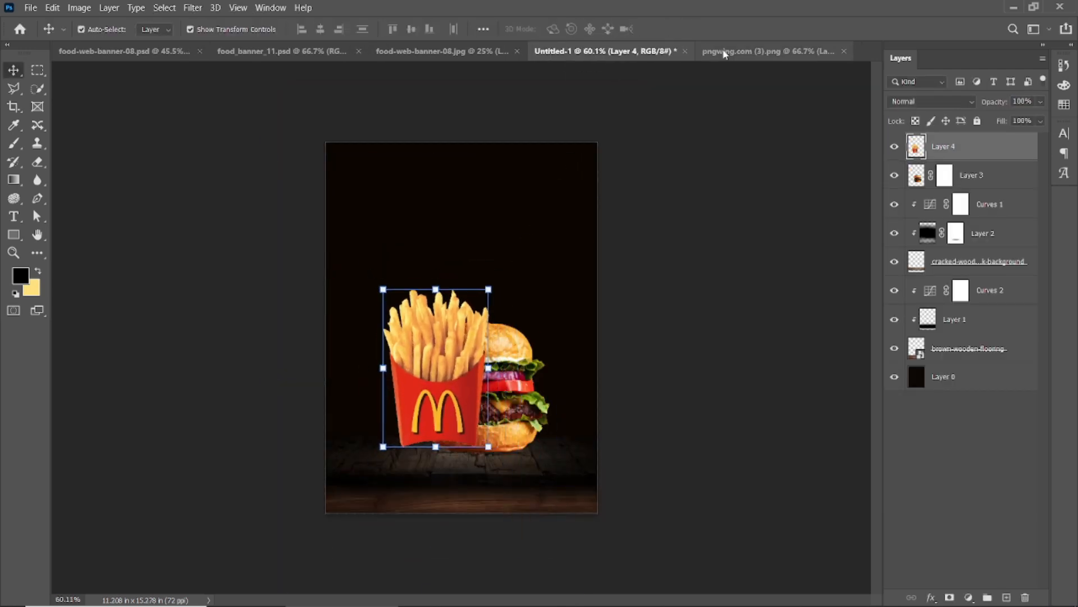
Move the fries and burger slightly apart, trying the fries behind the burger before returning their layer to the front.
drag(968, 147, 958, 189)
click(674, 301)
scroll(493, 368, up, 2)
drag(394, 354, 385, 354)
drag(516, 400, 528, 400)
drag(951, 170, 983, 141)
click(674, 308)
Remove the M logo from the fries box with a rectangular selection and Content-Aware Fill output to a new layer.
scroll(393, 479, up, 7)
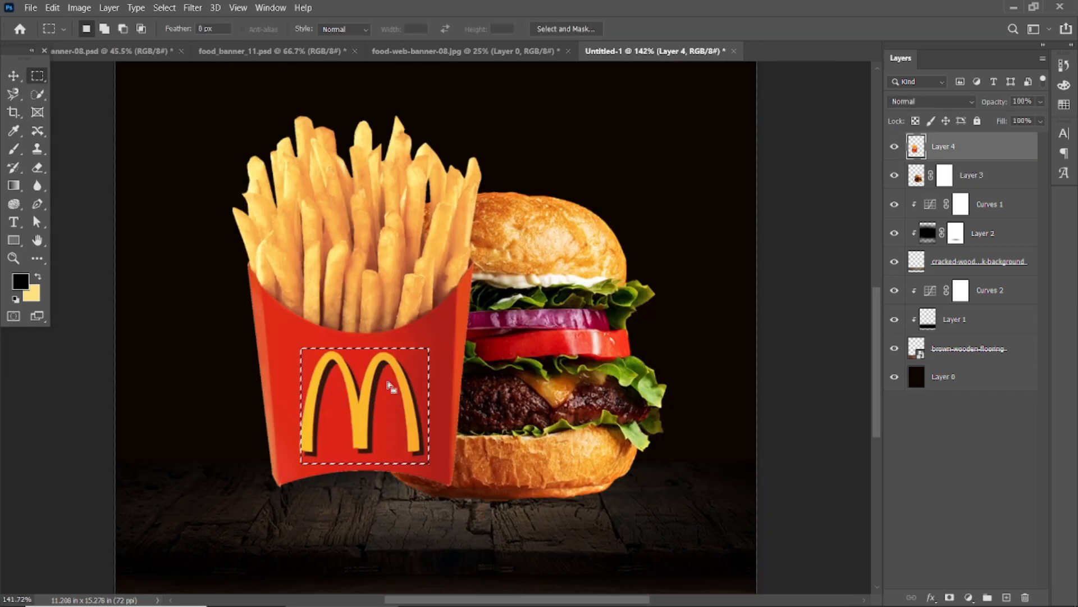
click(54, 9)
click(114, 235)
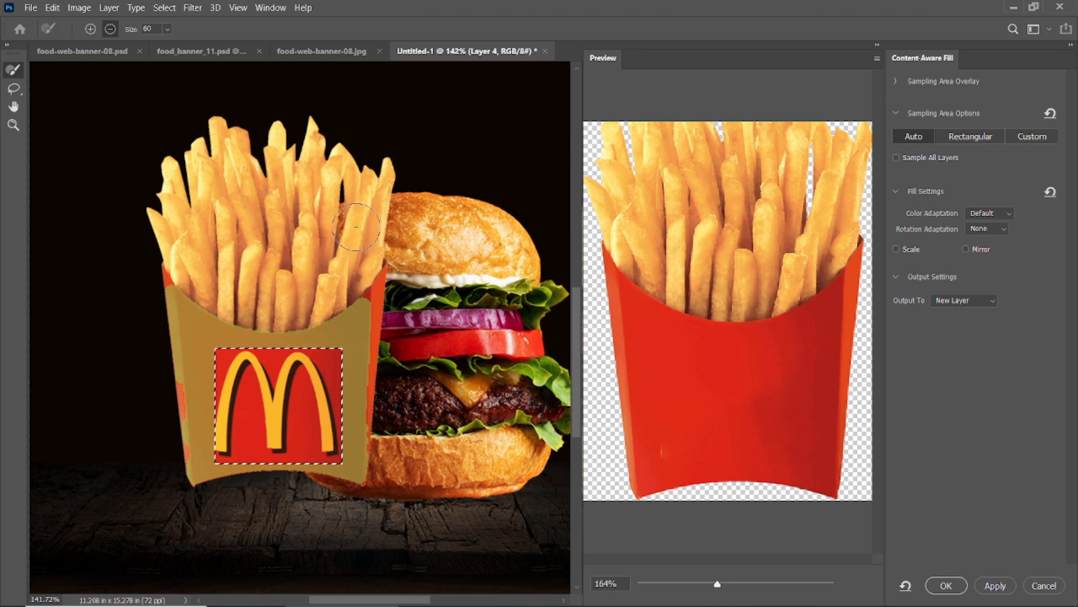
click(946, 585)
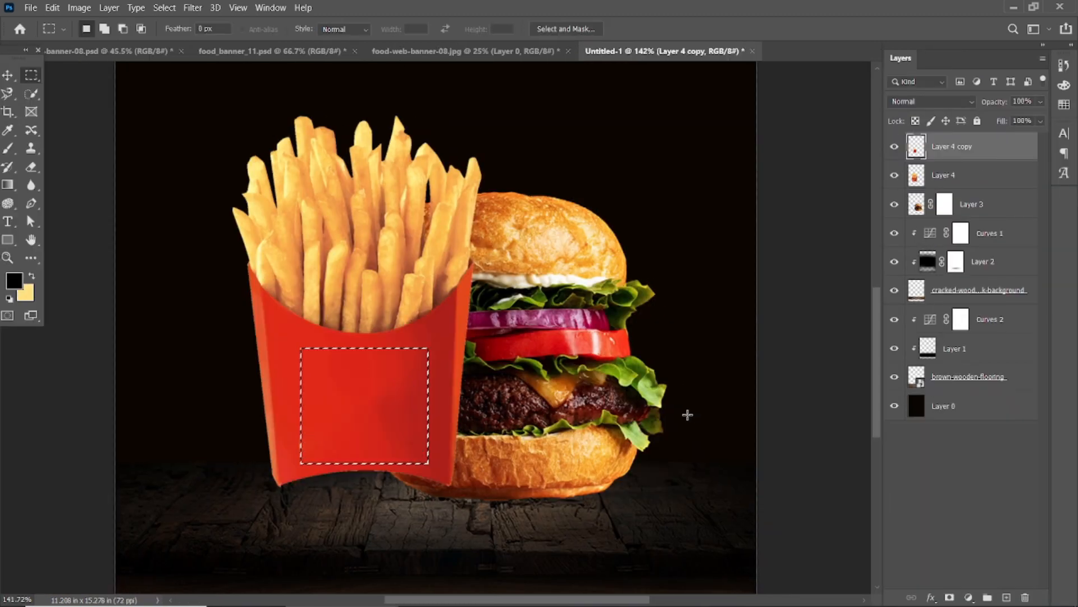
Clear the selection around the filled logo area and dock the floating tools back in place.
click(10, 76)
click(90, 134)
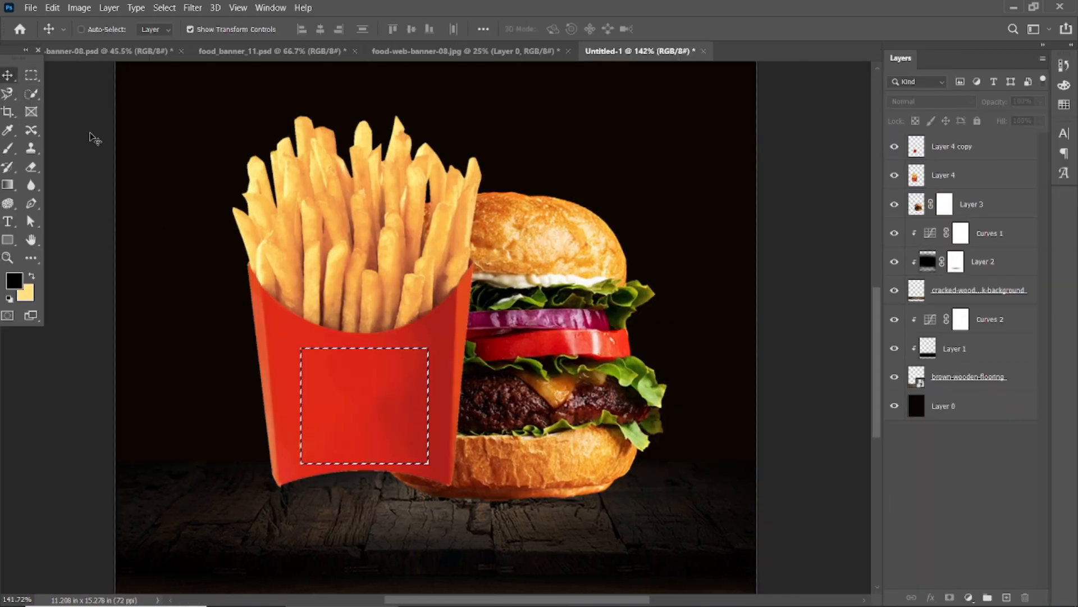
click(23, 51)
drag(11, 56, 11, 44)
click(8, 46)
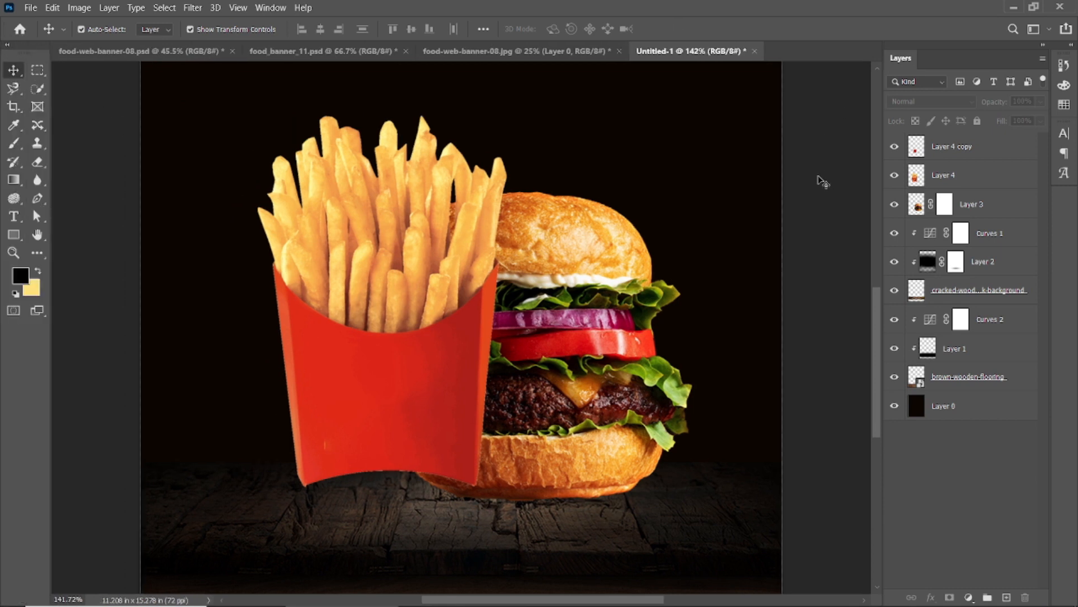
Merge the logo-removal patch layer with the fries layer beneath it.
scroll(834, 191, down, 3)
click(950, 175)
click(957, 149)
click(894, 147)
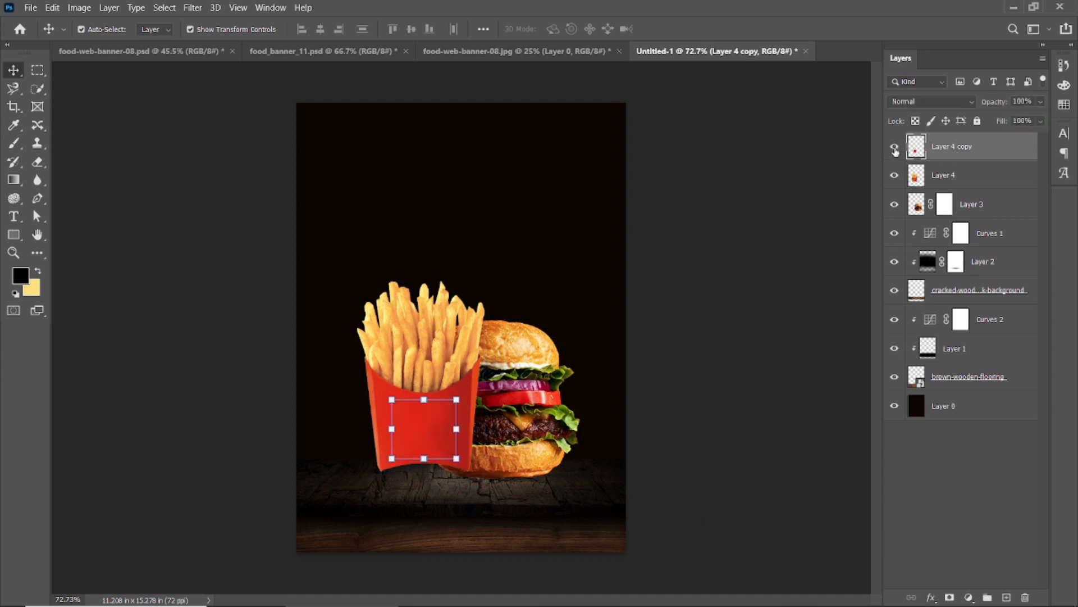
ctrl+click(964, 179)
right_click(964, 180)
click(808, 433)
Move the merged fries layer below the burger layer so the burger overlaps the box.
drag(972, 151, 968, 191)
click(662, 332)
click(404, 415)
click(497, 427)
click(635, 404)
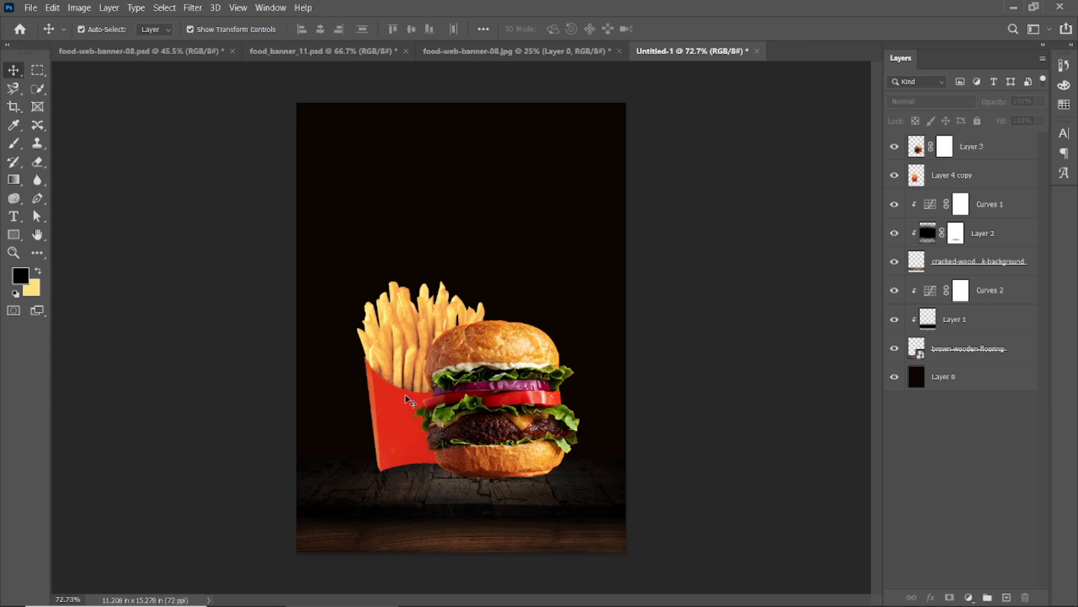
Scale the fries down slightly behind the burger.
click(401, 370)
drag(485, 281, 481, 287)
key(Return)
click(708, 125)
Fine-tune the burger's position and lower the fries so both stand together on the tabletop.
click(505, 393)
drag(509, 396, 504, 399)
scroll(480, 507, up, 3)
drag(370, 380, 366, 398)
click(208, 404)
scroll(478, 407, down, 1)
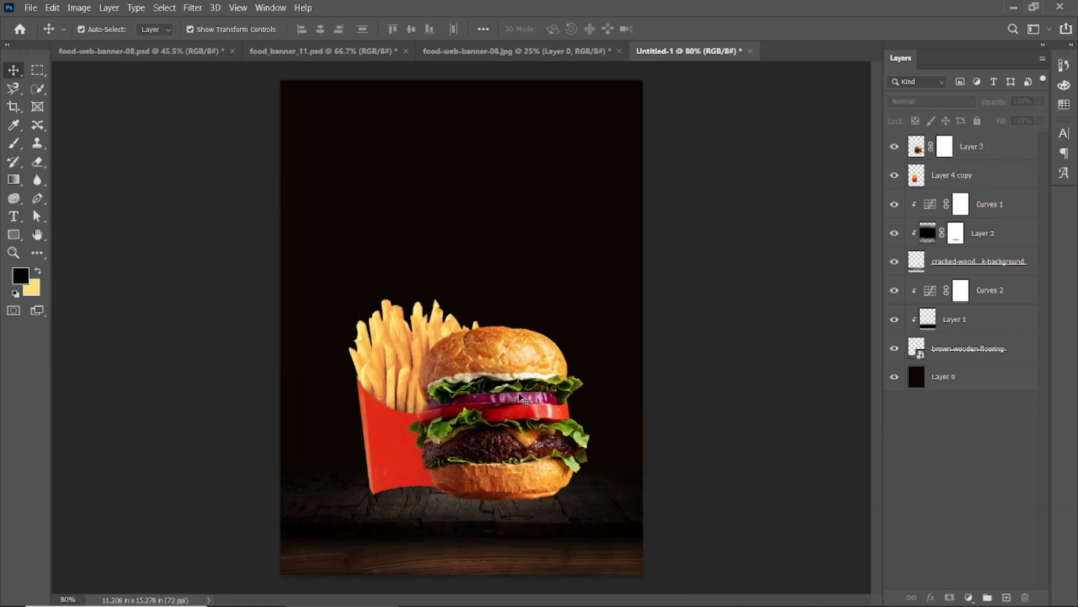
Add a Curves adjustment clipped to the burger layer and pull the curve slightly down to darken its shadows and midtones.
click(528, 387)
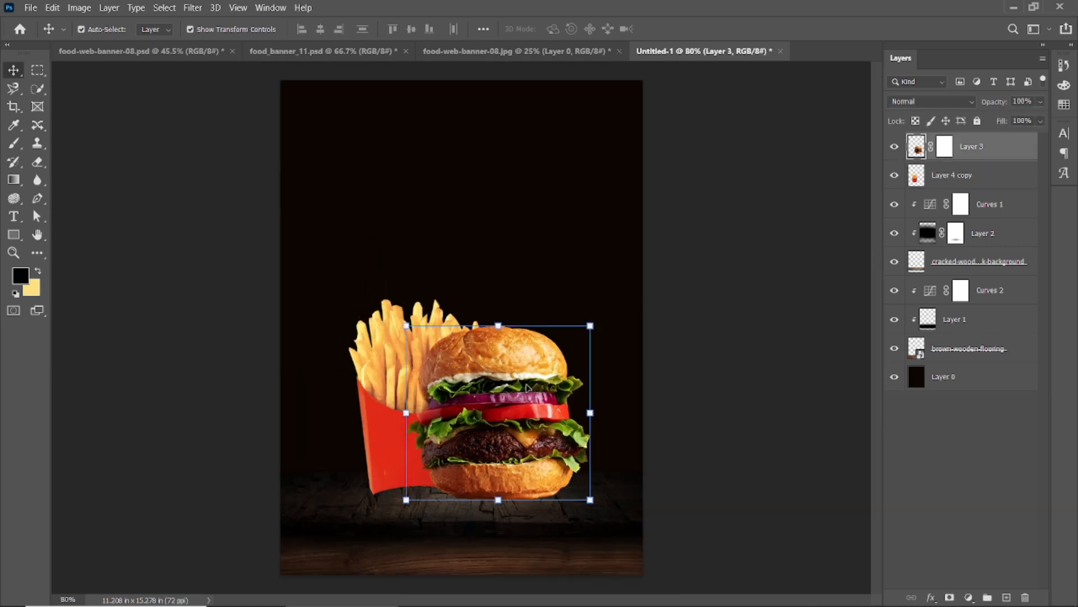
click(970, 597)
click(981, 420)
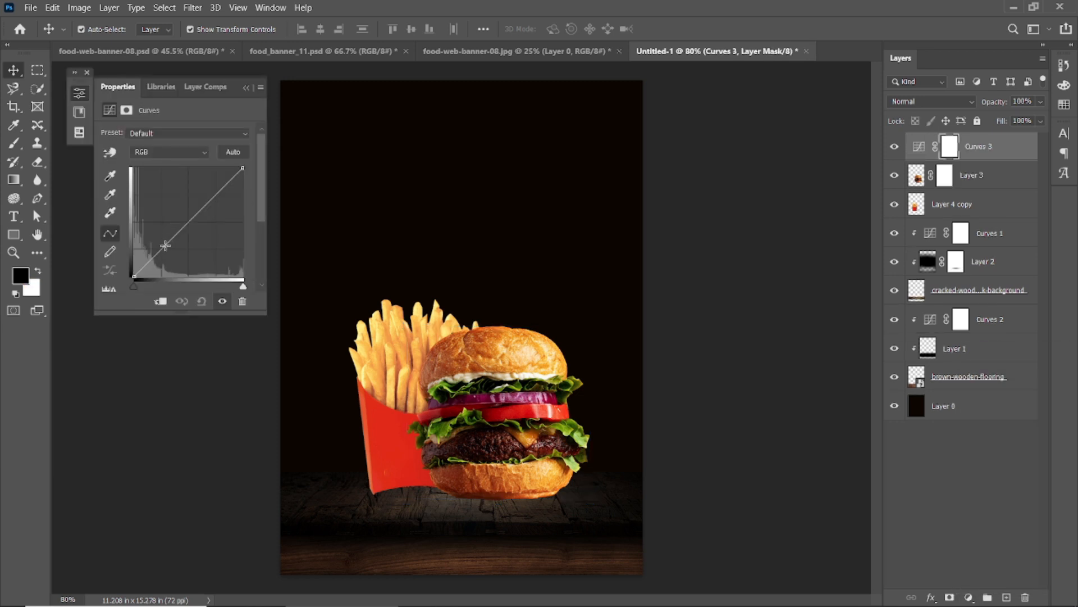
click(160, 303)
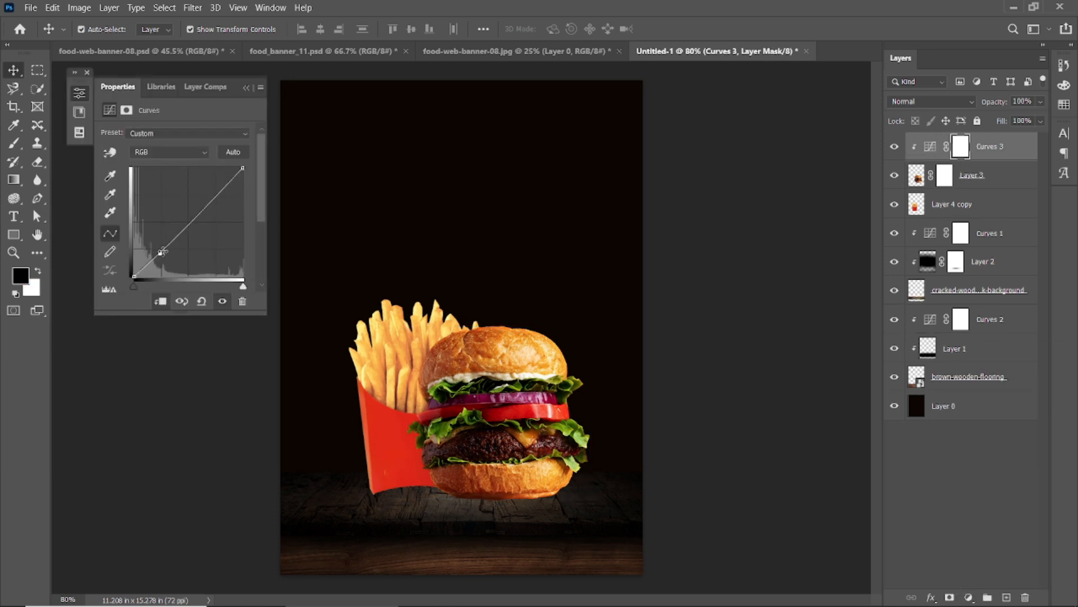
drag(160, 253, 164, 258)
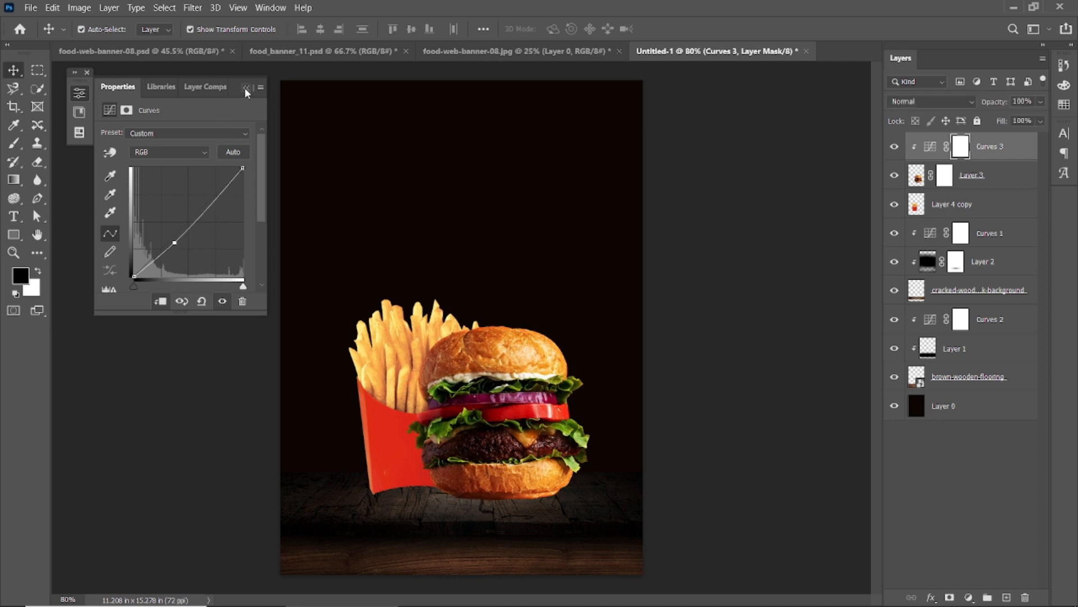
click(246, 89)
click(963, 175)
click(934, 598)
click(908, 545)
click(969, 598)
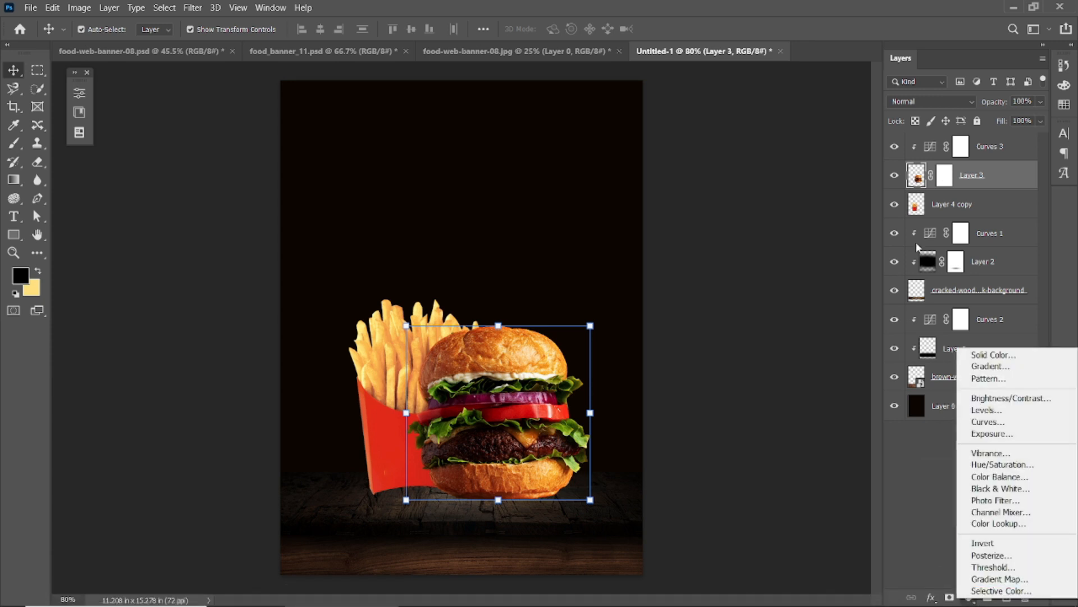
Add a Curves adjustment clipped to the fries layer and pull its midtones and highlights slightly down.
click(955, 204)
click(969, 597)
click(989, 421)
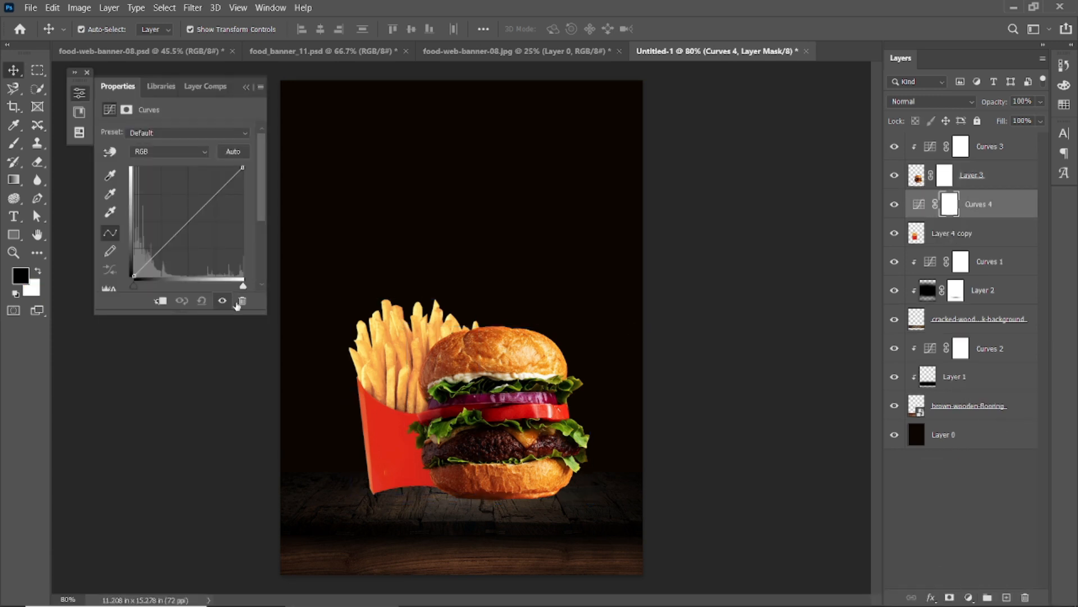
drag(161, 248, 171, 258)
click(162, 301)
click(225, 301)
click(225, 301)
drag(216, 200, 221, 197)
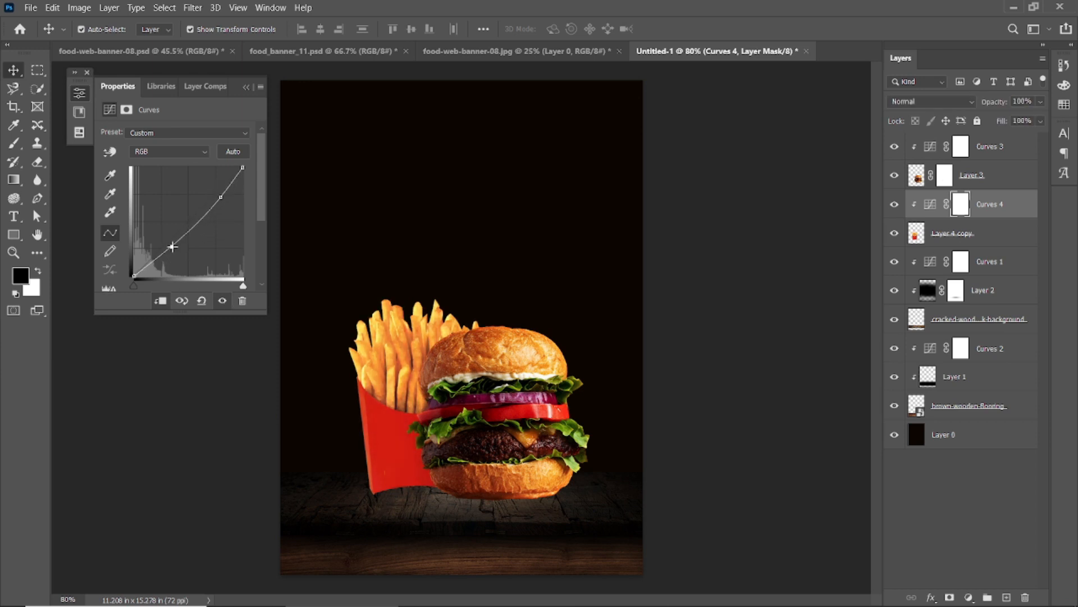
click(222, 301)
click(221, 301)
click(246, 87)
Hide the fries' Curves adjustment and try a clipped Color Balance adjustment with Cyan–Red at +61 and Magenta–Green at -1.
click(895, 206)
click(963, 236)
click(969, 597)
click(987, 477)
drag(157, 164, 157, 208)
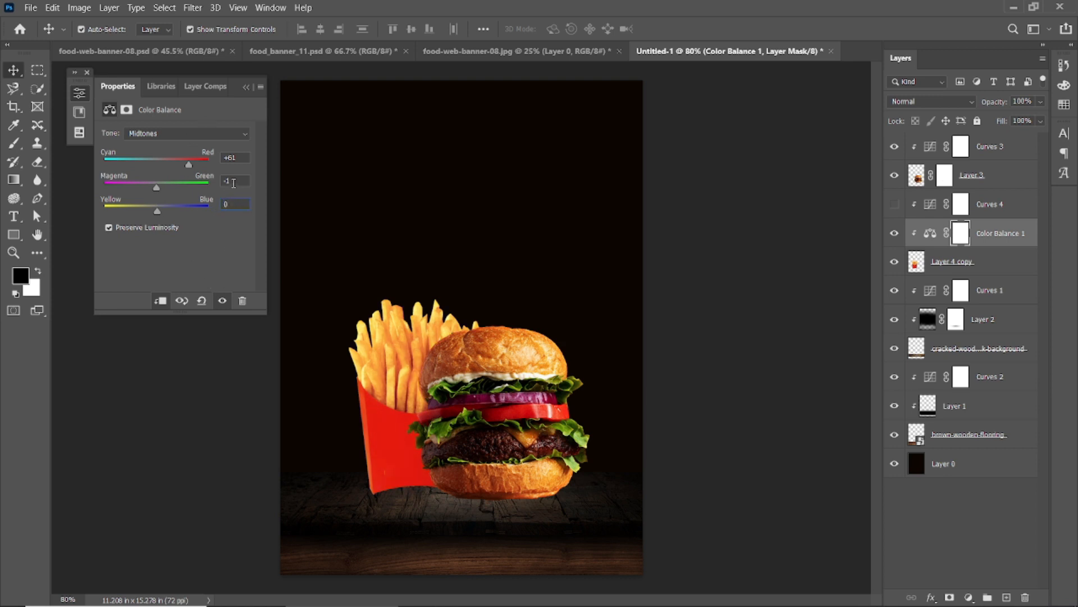
click(219, 301)
Compare the fries with each adjustment shown and hidden, restore the Curves adjustment and delete the Color Balance layer.
click(895, 205)
click(895, 204)
click(894, 233)
click(895, 204)
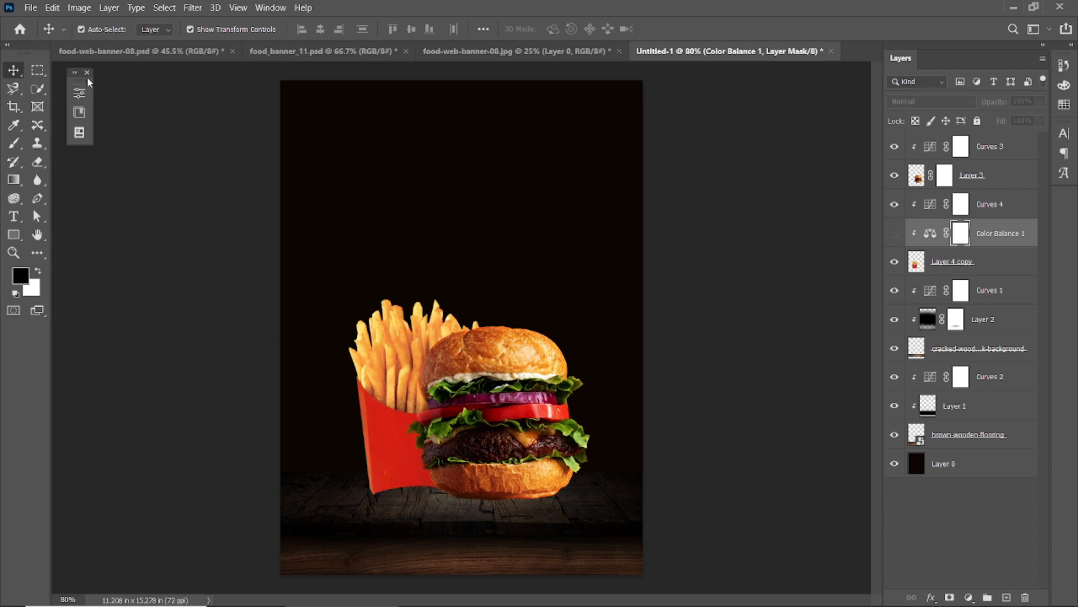
click(247, 87)
click(87, 73)
drag(993, 240, 1025, 598)
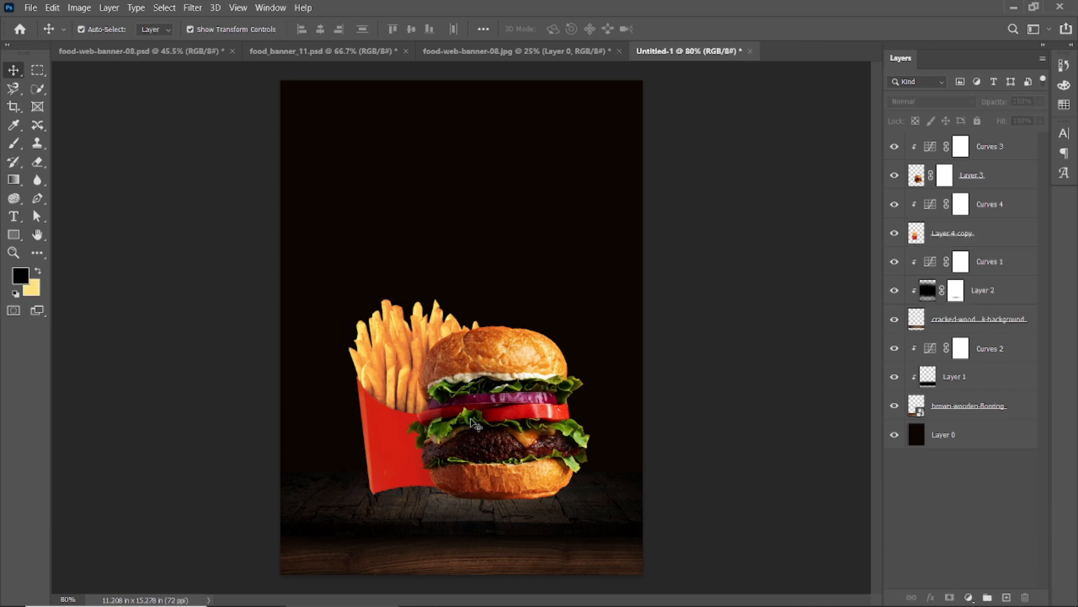
Create a new layer for the burger's shadow and place it directly below the burger layer, unclipped.
click(523, 401)
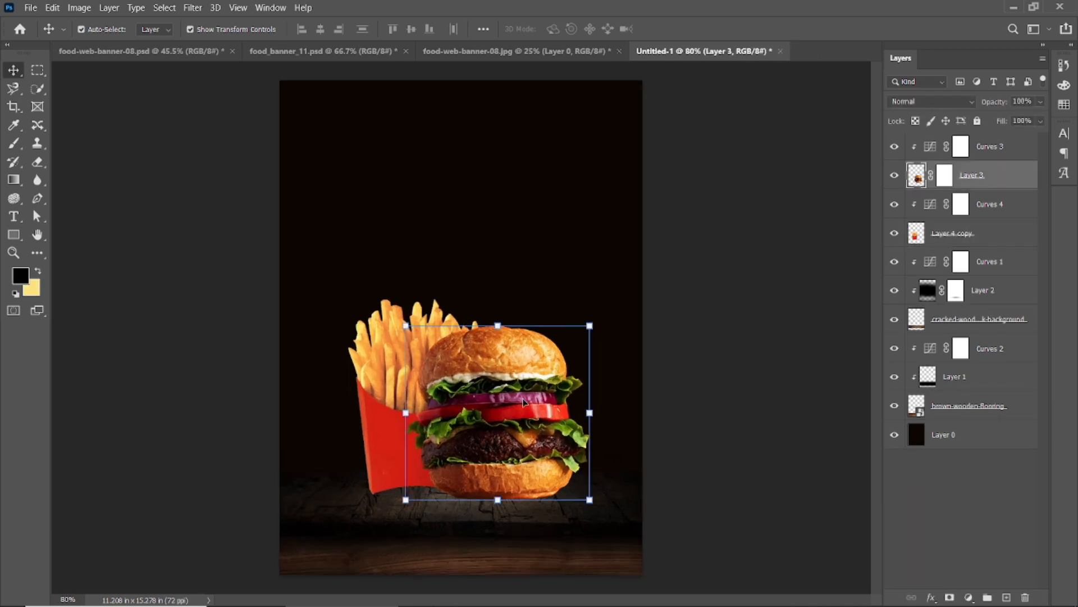
click(597, 400)
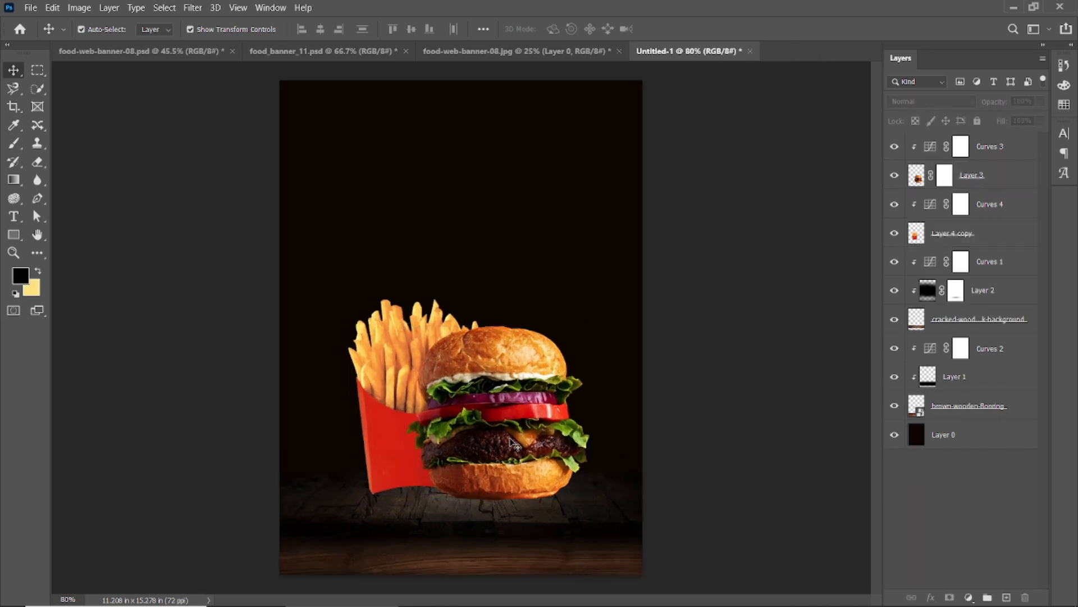
click(919, 181)
click(1007, 597)
key(ctrl+alt+g)
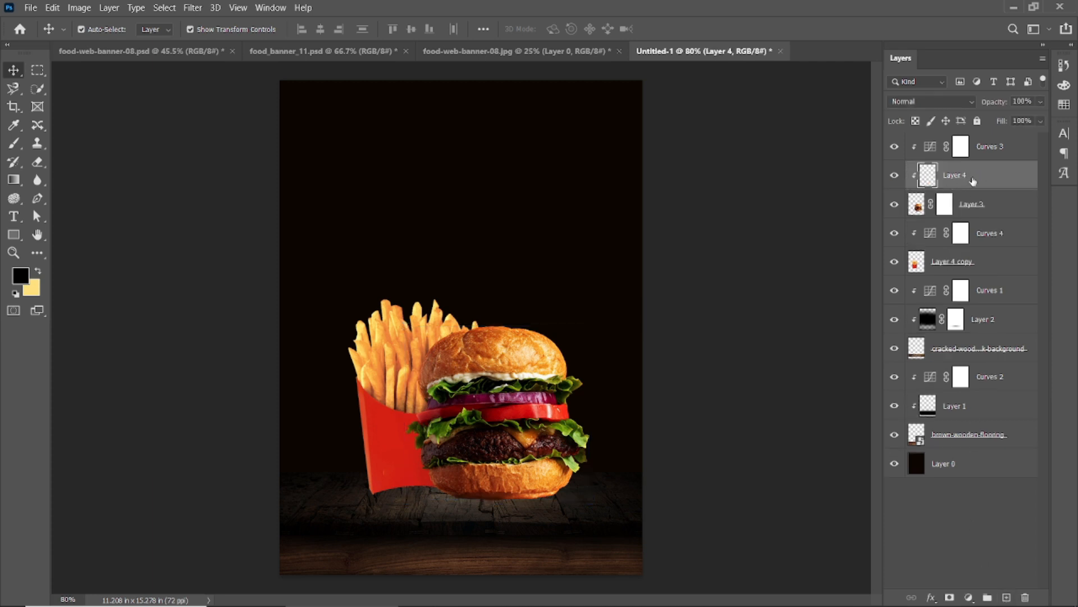
drag(974, 181, 973, 225)
Hide the dark background layer and paint one black dab above the food with a 500 px soft brush at 100% opacity and flow.
click(14, 145)
click(89, 31)
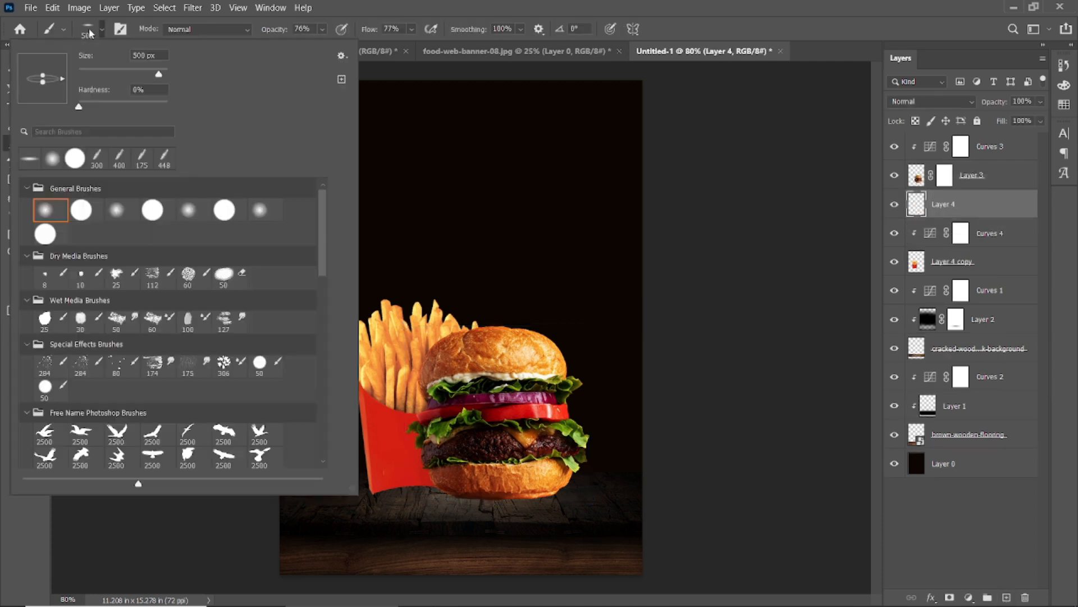
click(688, 4)
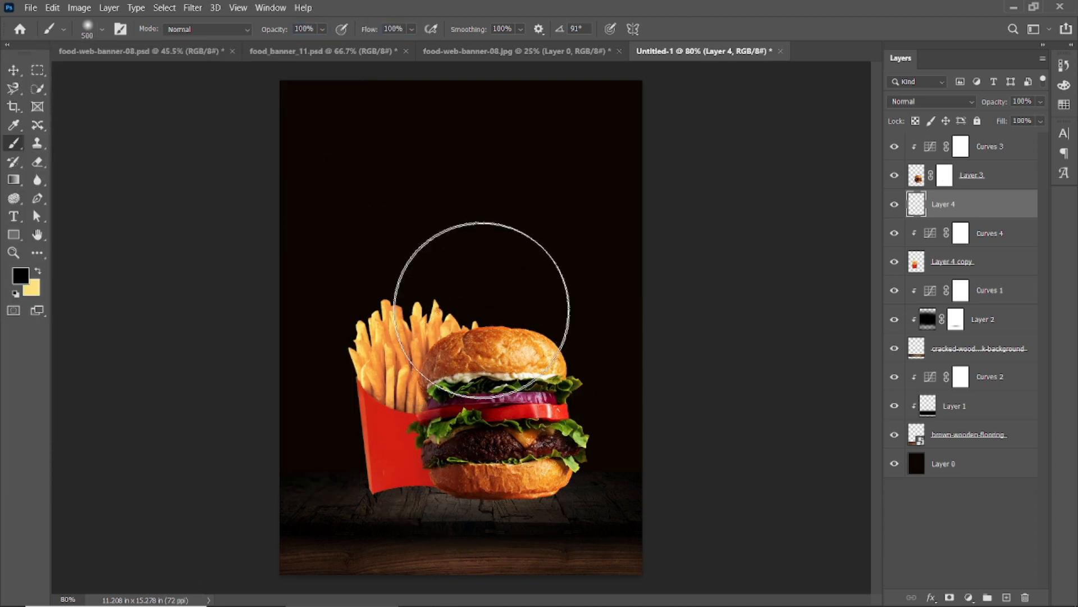
click(895, 464)
click(462, 238)
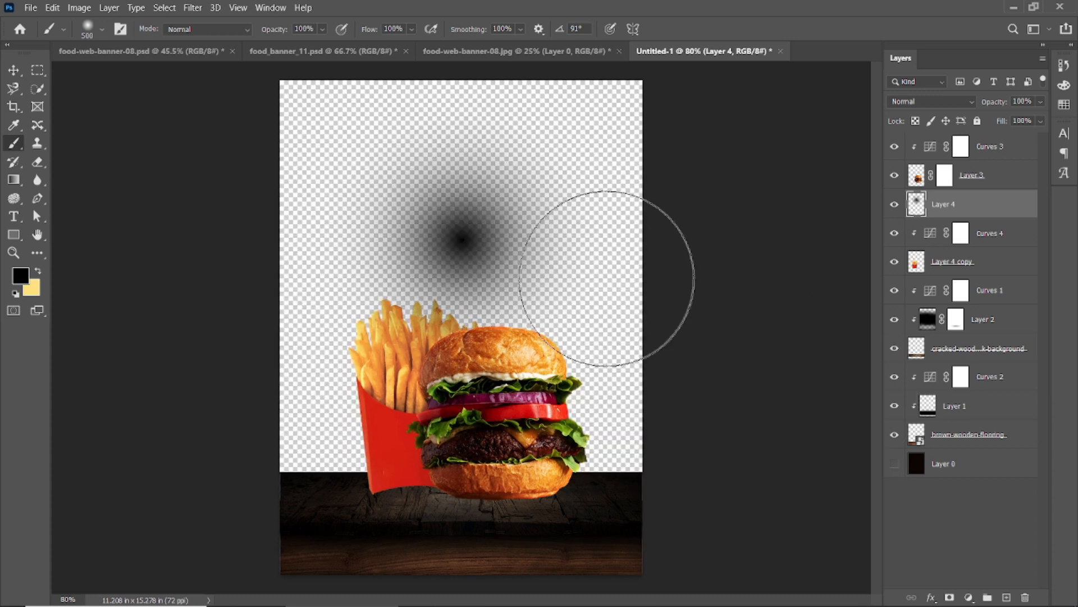
Squash the black dab to about 31% height beneath the burger and show the background layer again.
key(ctrl+t)
drag(461, 73, 465, 318)
drag(412, 374, 441, 514)
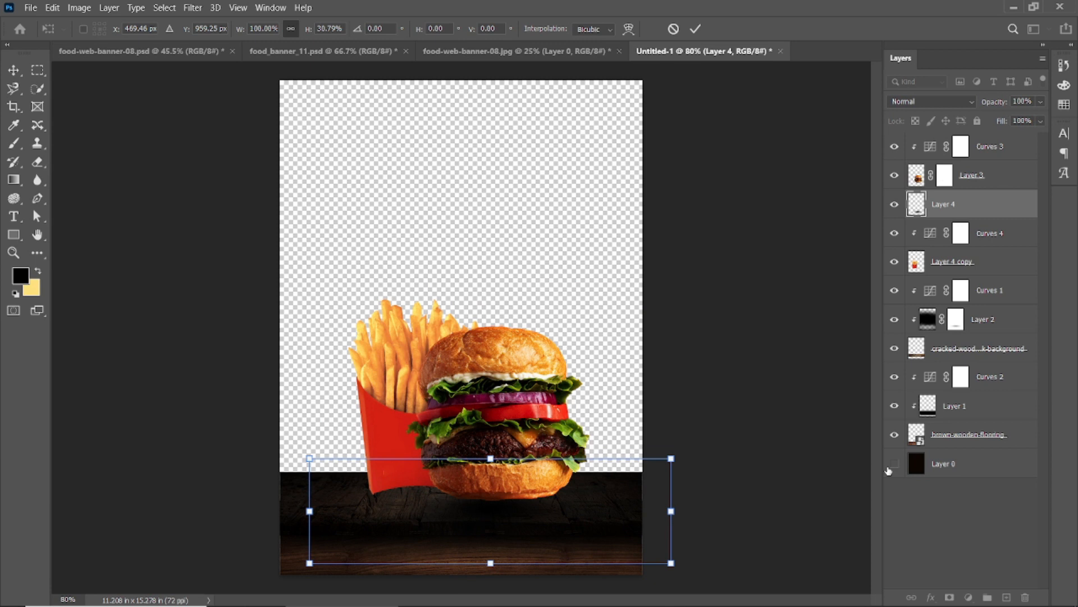
key(Return)
click(895, 464)
Stretch the burger's shadow to about 118% width, flatten it to about 56% height and center it under the bun.
key(v)
drag(491, 458, 496, 501)
drag(667, 511, 733, 510)
drag(544, 510, 522, 507)
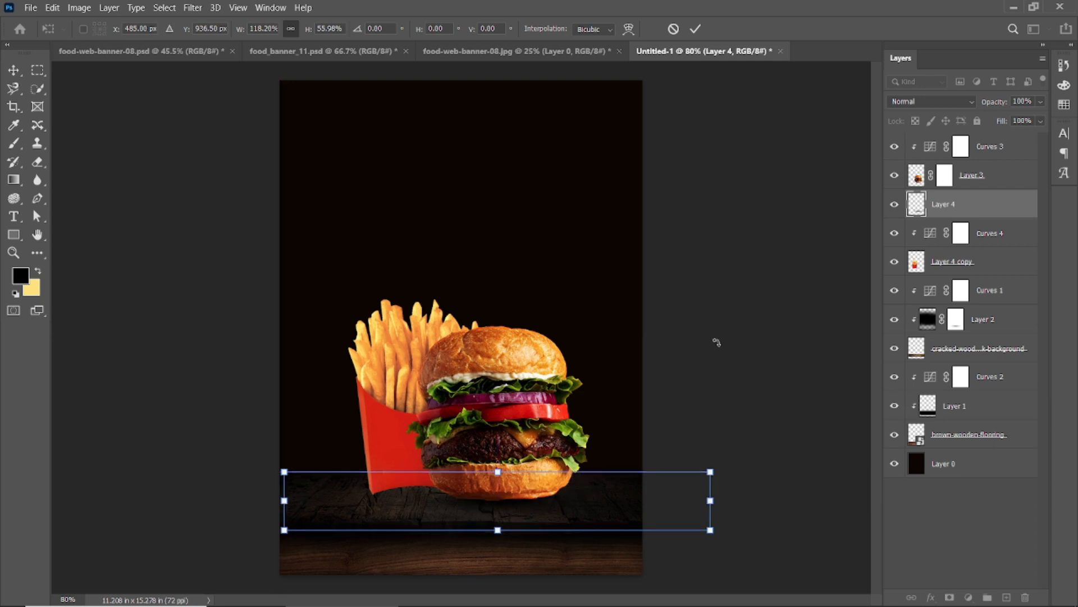
click(696, 29)
click(680, 125)
scroll(497, 534, up, 9)
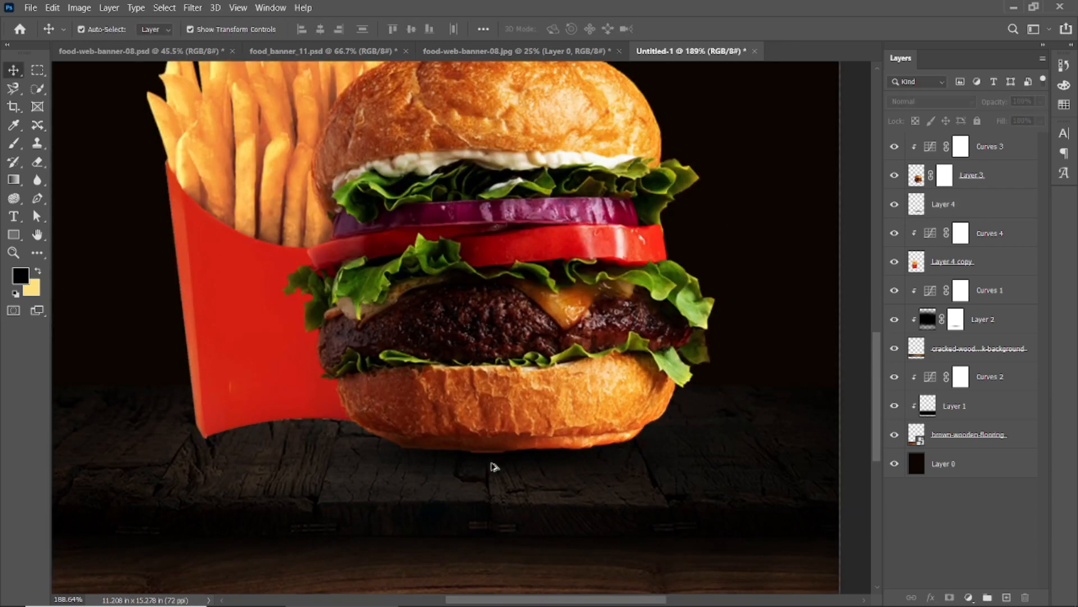
scroll(494, 466, down, 2)
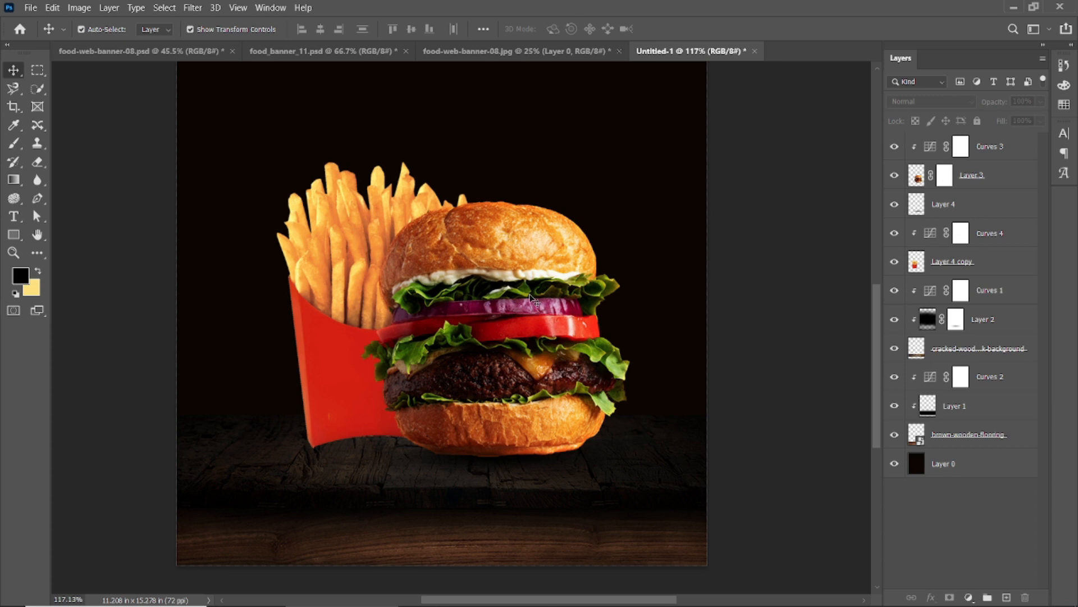
Create a new layer for the fries' shadow and place it directly below the fries layer.
click(981, 273)
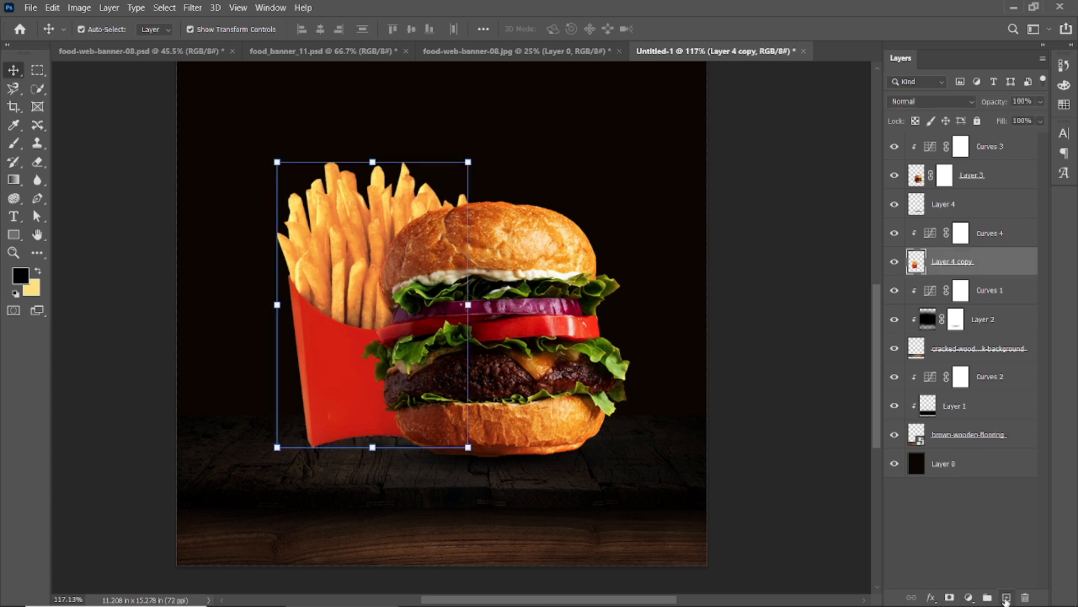
click(1006, 598)
drag(983, 267, 983, 303)
Paint a soft black shadow behind the base of the fries box with a 200 px brush and add a layer mask.
key(b)
key(bracketleft)
key(bracketleft)
key(bracketleft)
mouse_move(335, 395)
mouse_down()
mouse_move(430, 388)
mouse_move(313, 388)
mouse_move(311, 397)
mouse_move(399, 390)
mouse_up()
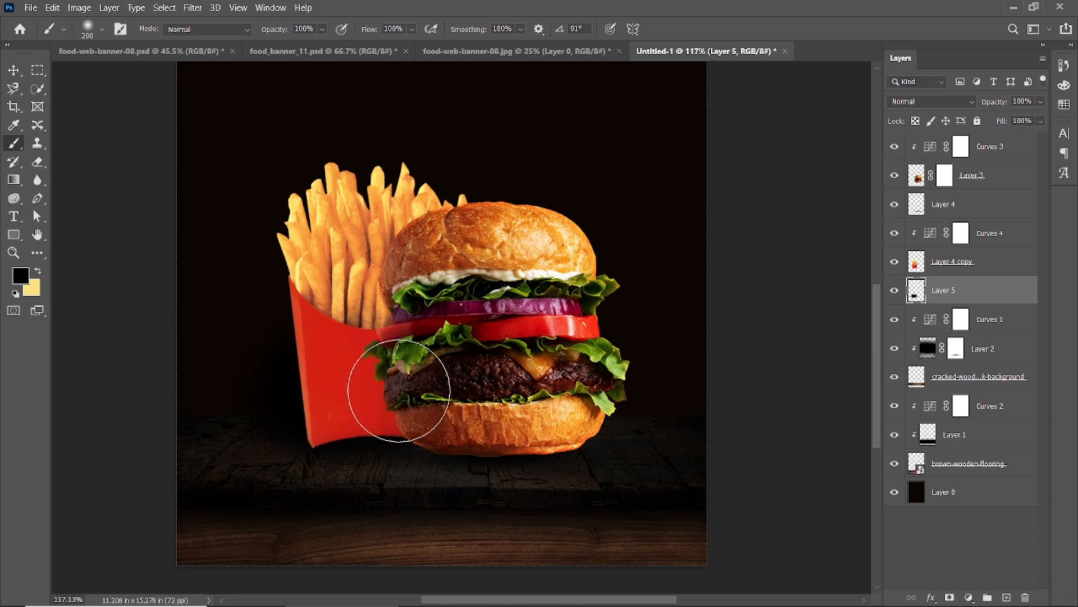
click(951, 598)
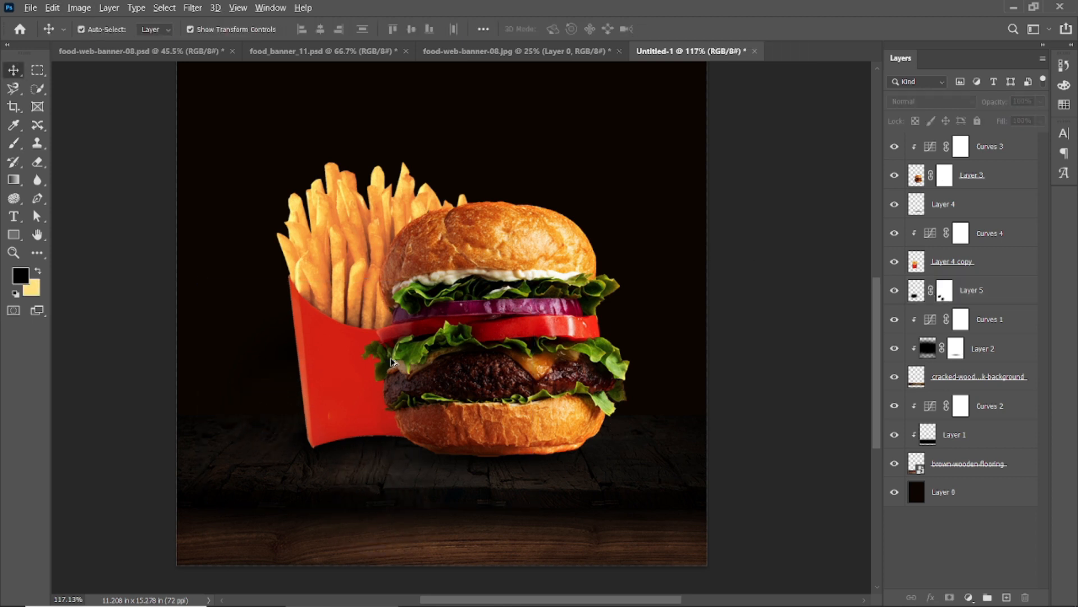
key(ctrl+0)
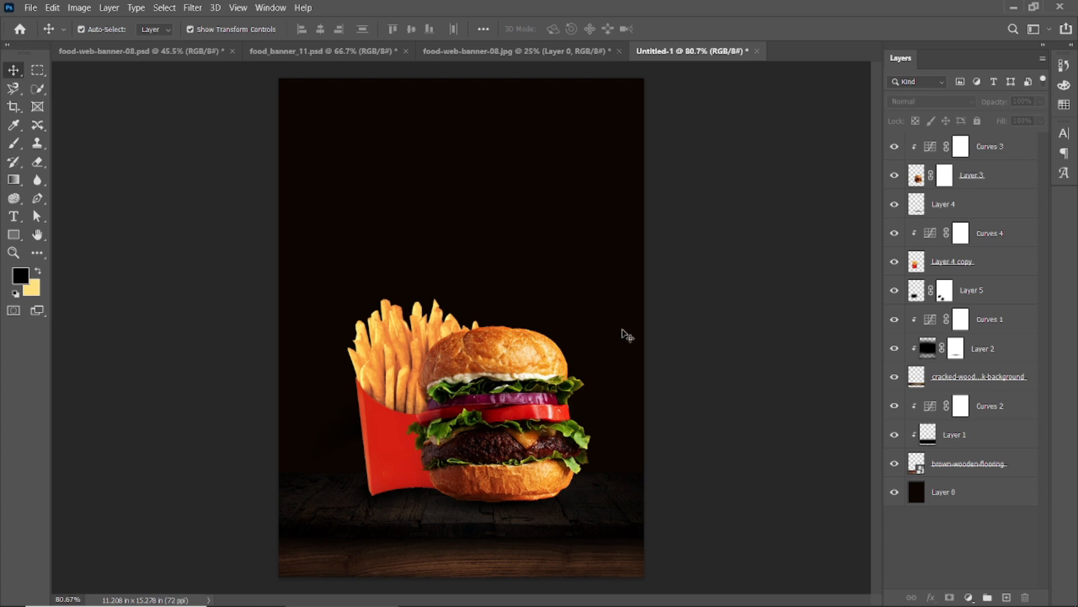
Add a new layer clipped to the burger and brush soft black shading along the bottom bun at 200 px.
click(957, 172)
click(1006, 597)
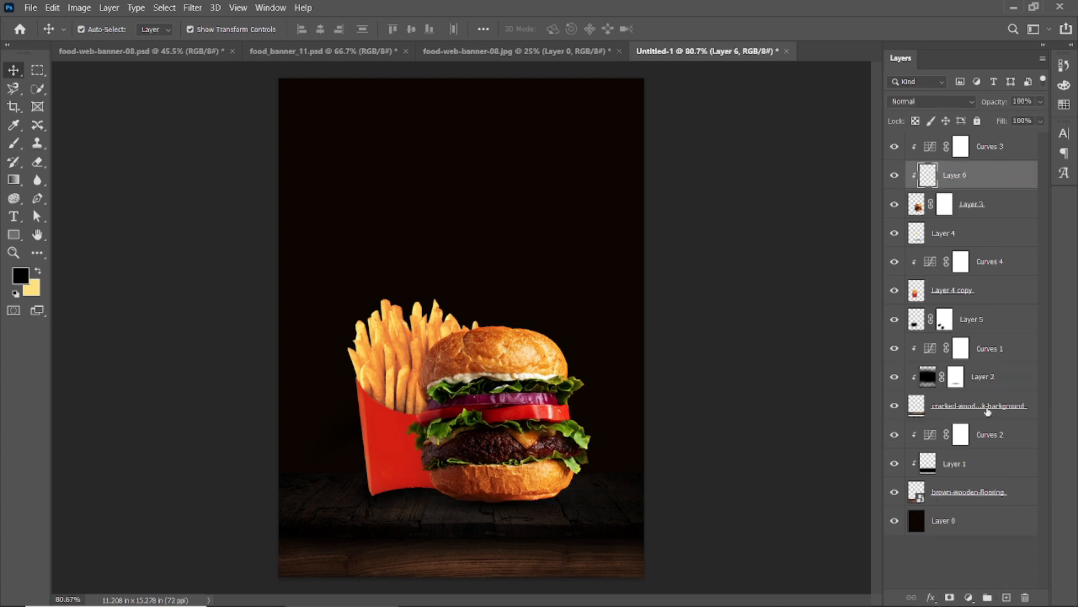
click(13, 144)
scroll(481, 510, up, 1)
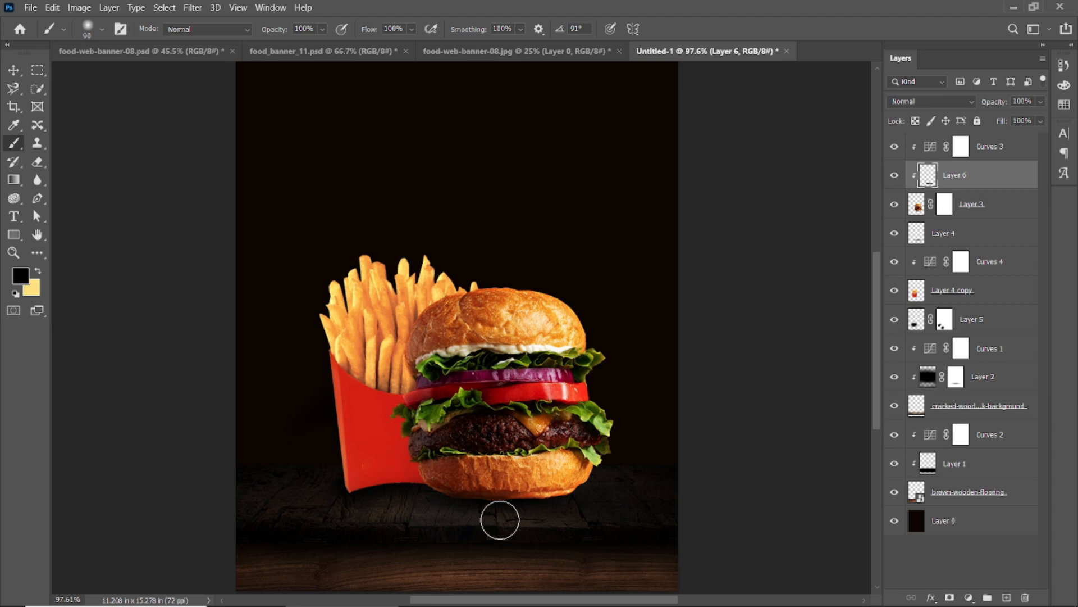
key(])
mouse_move(472, 544)
mouse_down()
mouse_move(558, 554)
mouse_move(538, 545)
mouse_move(598, 537)
mouse_up()
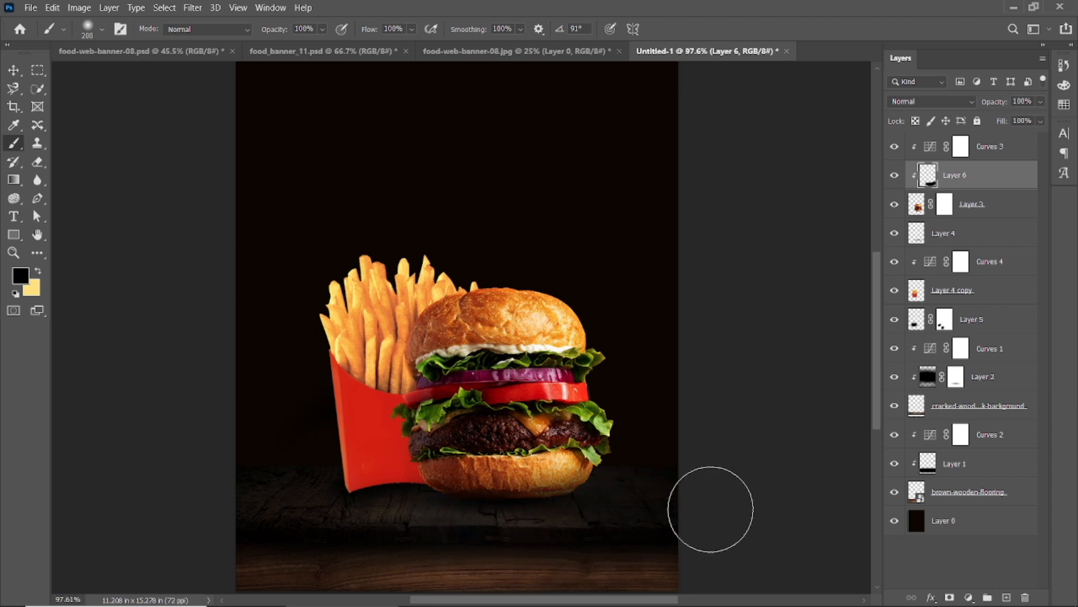
Enlarge the brush to 500 px and paint black shading around the burger's outer edges on the clipped layer.
key(bracketright)
key(bracketright)
key(bracketright)
key(bracketright)
mouse_move(672, 291)
mouse_down()
mouse_move(709, 274)
mouse_move(637, 187)
mouse_move(447, 158)
mouse_move(256, 221)
mouse_move(270, 338)
mouse_move(249, 416)
mouse_up()
Try the Screen and Color Dodge blend modes on the burger's shading layer, comparing the burger with and without it.
click(969, 102)
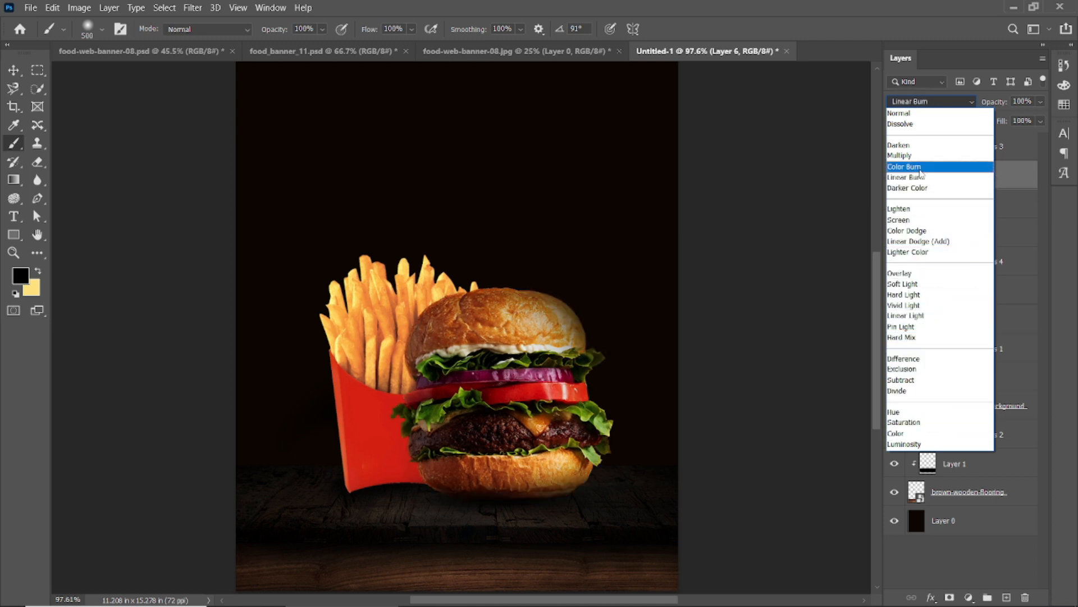
click(923, 224)
click(895, 178)
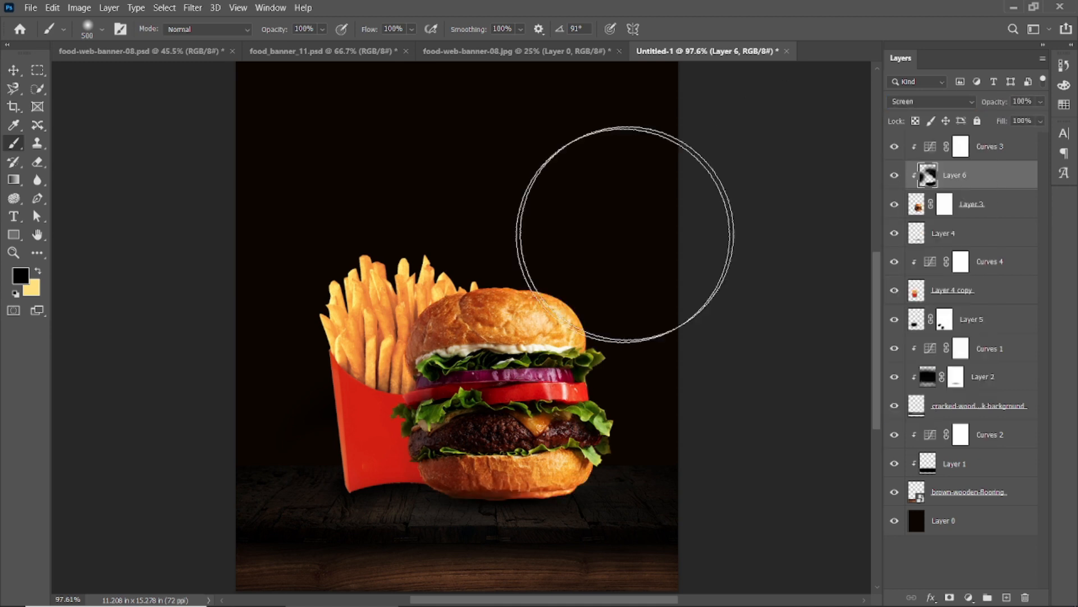
scroll(538, 393, up, 4)
click(973, 102)
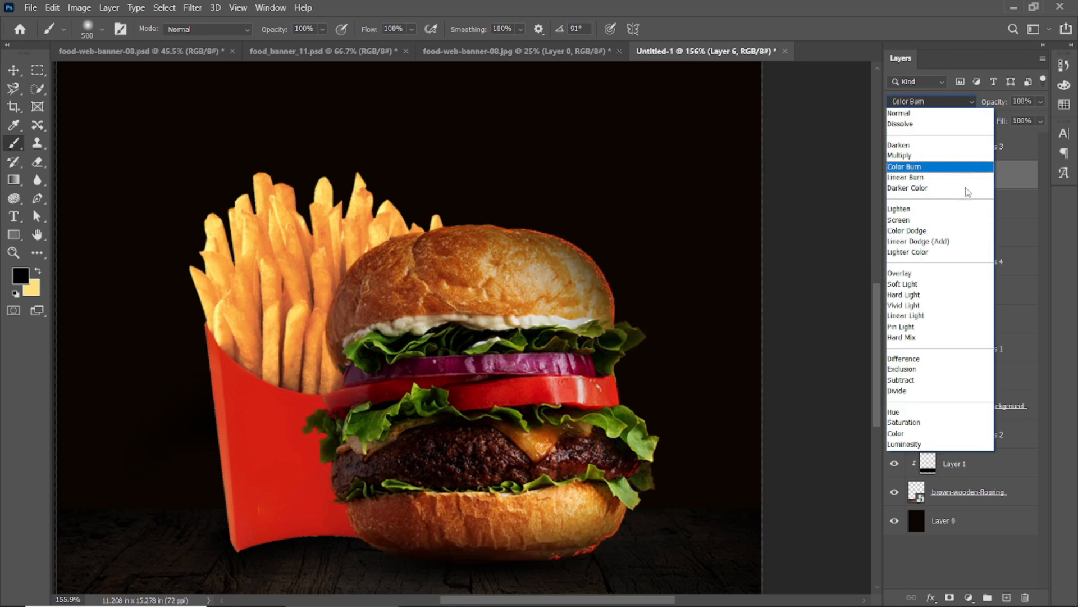
click(948, 233)
click(895, 180)
click(895, 180)
scroll(675, 369, down, 3)
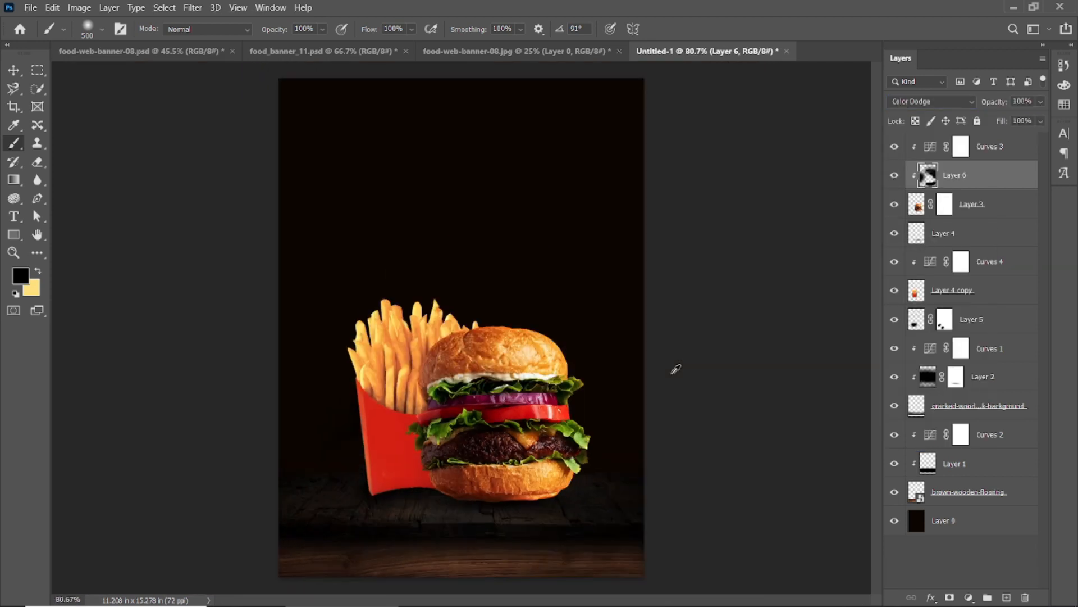
click(895, 180)
Set the burger's shading layer to Soft Light and compare the burger with the layer hidden and shown.
click(973, 103)
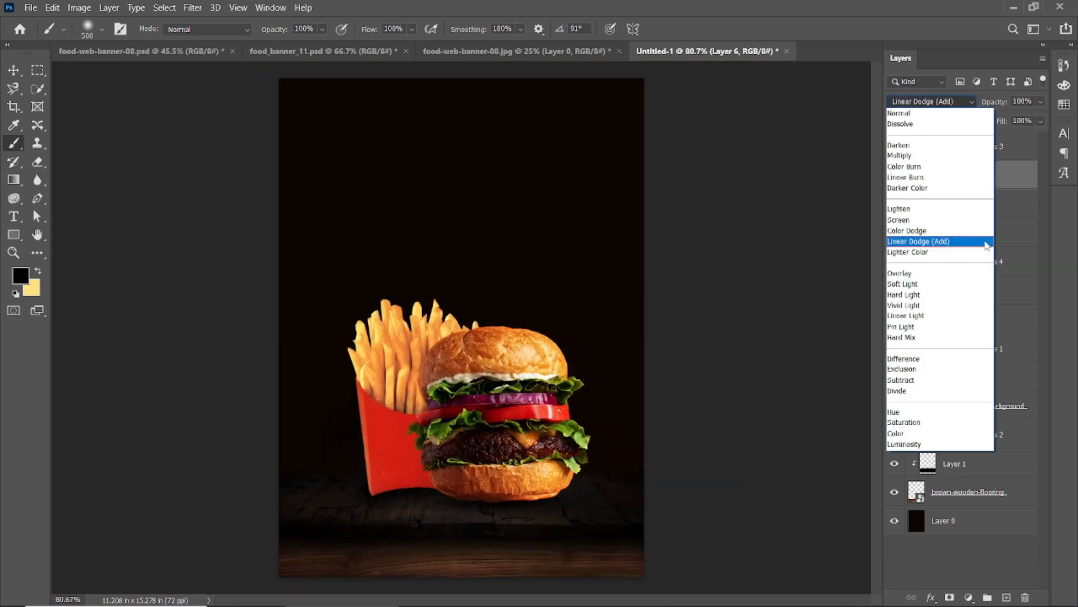
click(987, 284)
click(894, 175)
click(894, 175)
click(894, 176)
click(894, 175)
scroll(597, 284, up, 2)
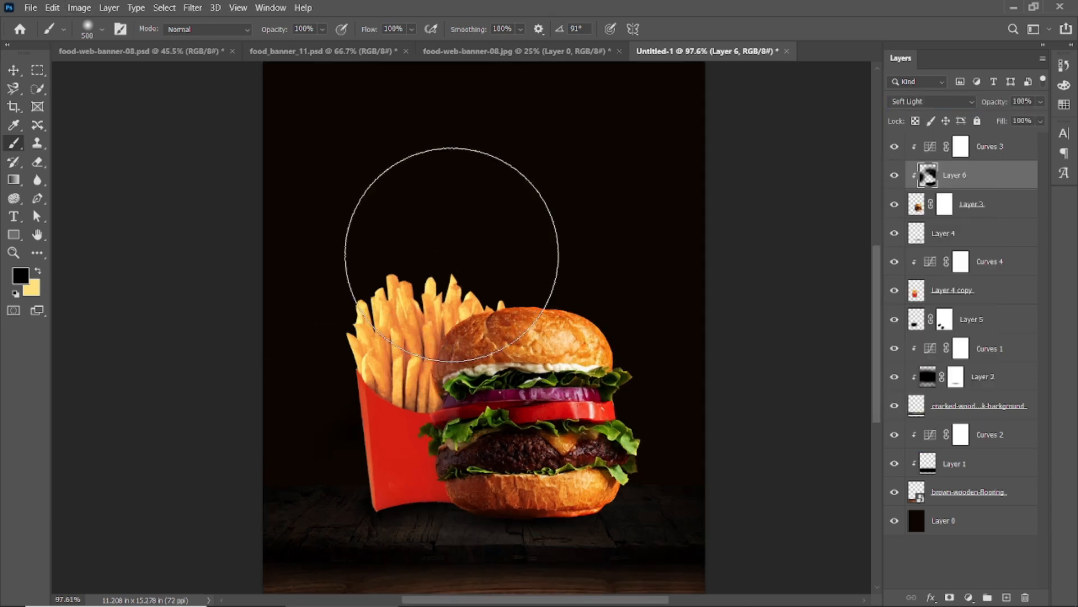
Move the burger's shadow slightly lower on the tabletop.
key(v)
click(523, 523)
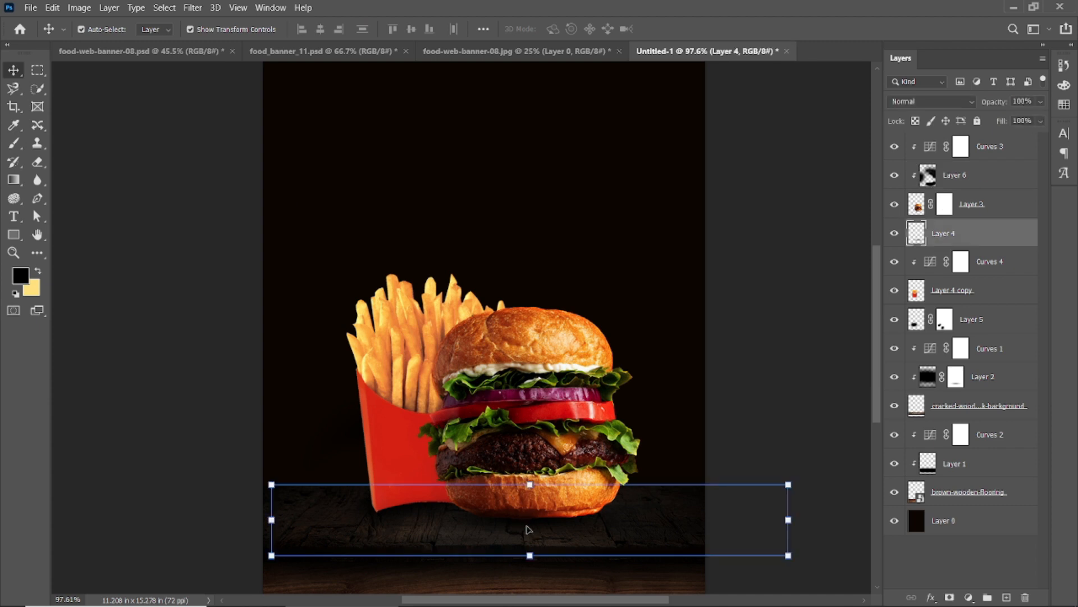
scroll(528, 524, down, 1)
drag(530, 525, 535, 534)
key(Return)
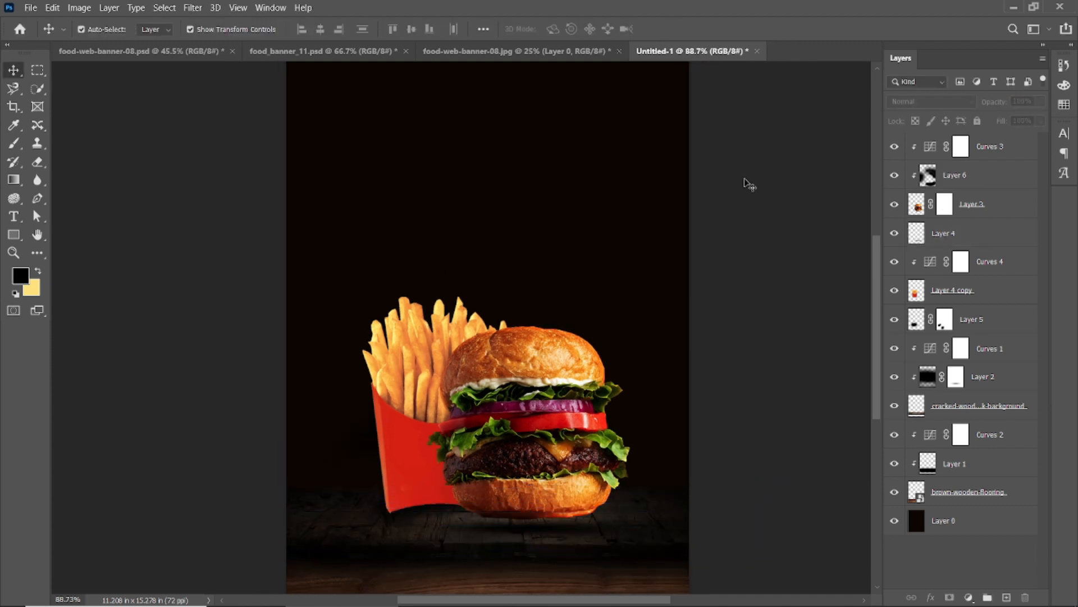
Flatten the burger's shadow further so it sits tightly beneath the bottom bun.
scroll(477, 547, up, 3)
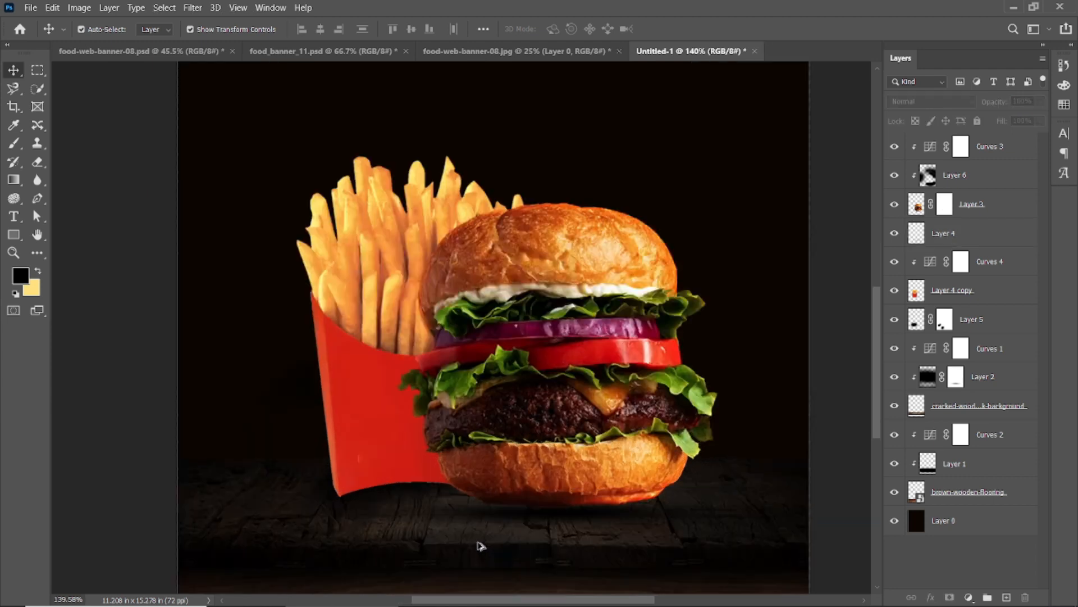
key(ctrl+t)
drag(587, 460, 586, 451)
key(Return)
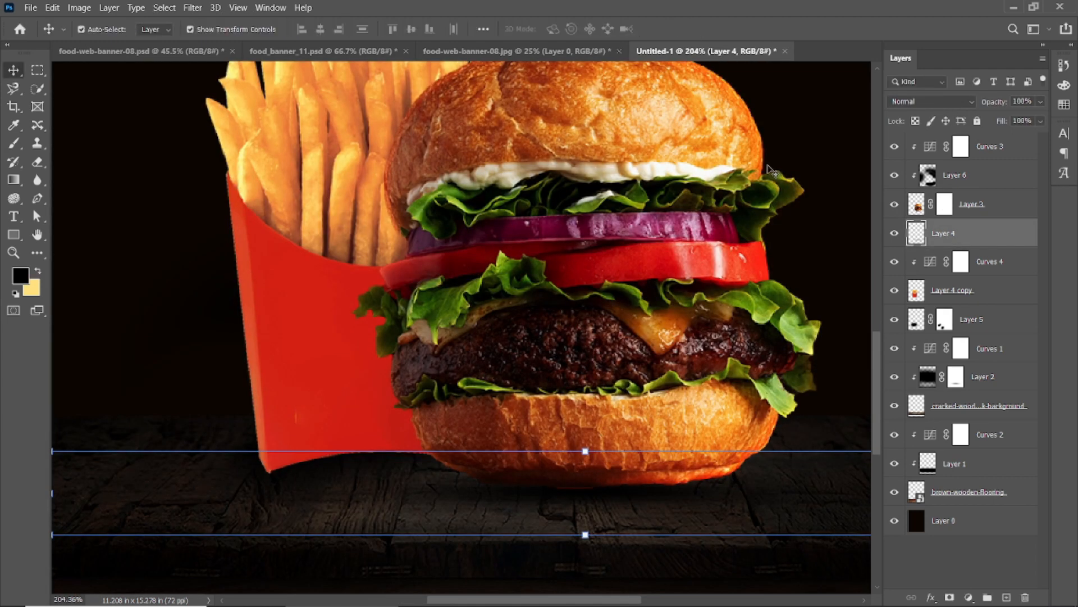
click(811, 257)
Try flattening the fries' shadow to about 30% height beneath the box, and delete its layer.
drag(353, 465, 348, 478)
drag(365, 198, 365, 471)
drag(404, 523, 410, 426)
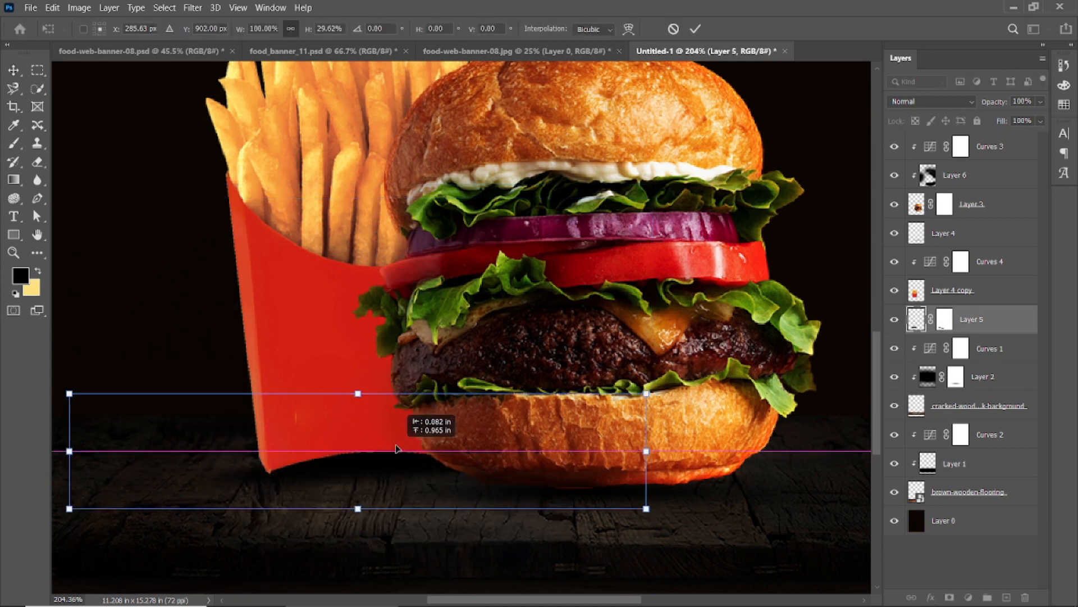
key(Return)
drag(987, 322, 1025, 597)
Add a new layer with a soft black brush dab for the fries' shadow and move it beneath the fries layer.
click(1007, 597)
scroll(368, 460, down, 4)
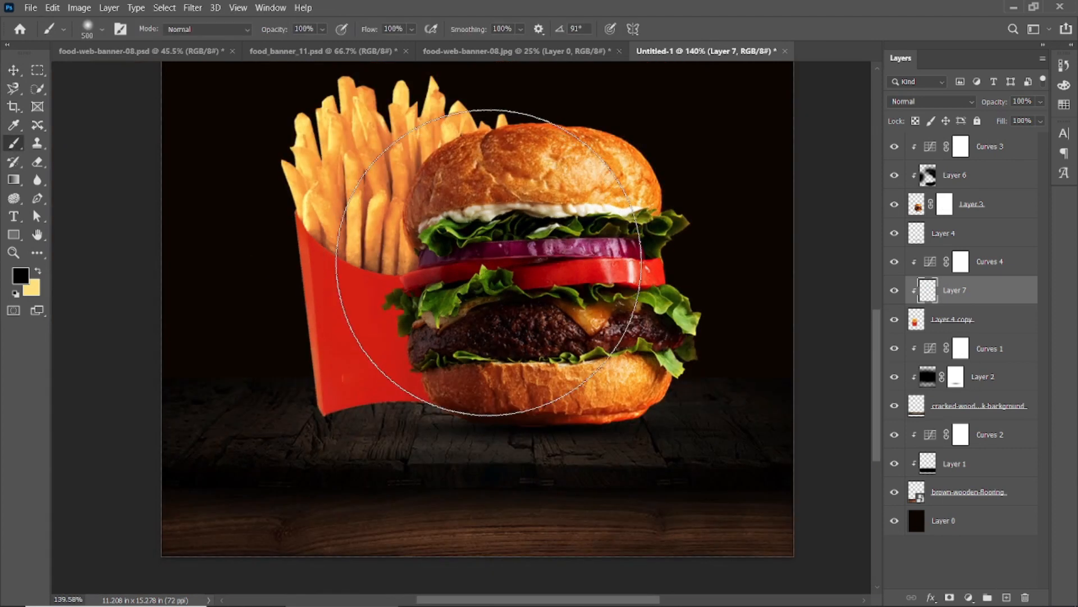
key(ctrl+t)
scroll(523, 212, down, 8)
drag(465, 243, 464, 446)
scroll(464, 444, up, 8)
drag(962, 297, 966, 332)
Flatten the new shadow to about 36% height and position it under the base of the fries box.
key(ctrl+t)
drag(462, 528, 365, 481)
drag(369, 412, 368, 527)
drag(369, 563, 364, 499)
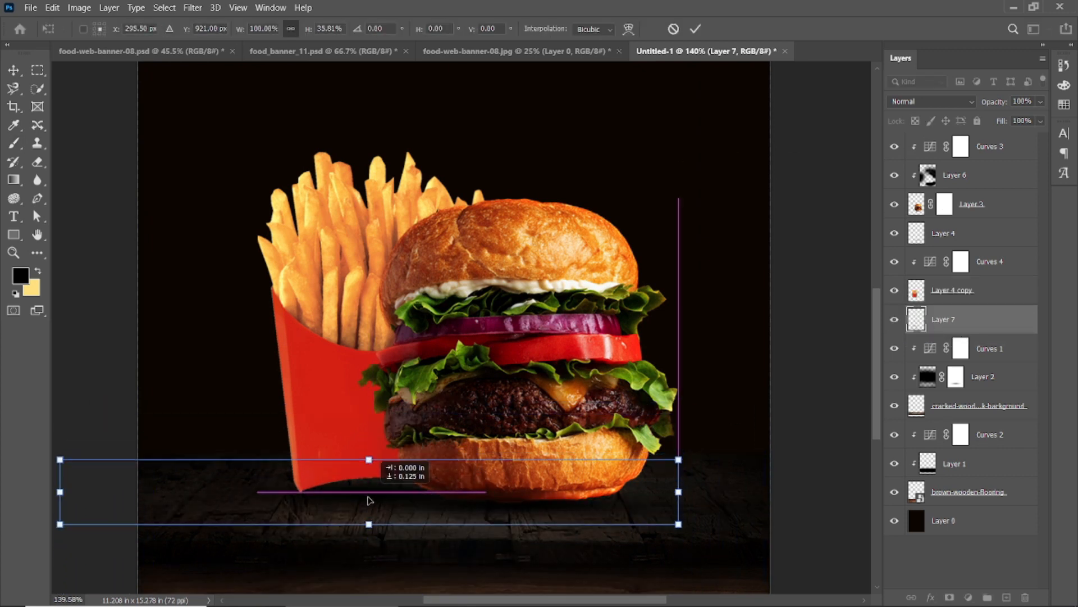
click(367, 499)
drag(363, 462, 364, 455)
click(695, 28)
scroll(352, 498, down, 3)
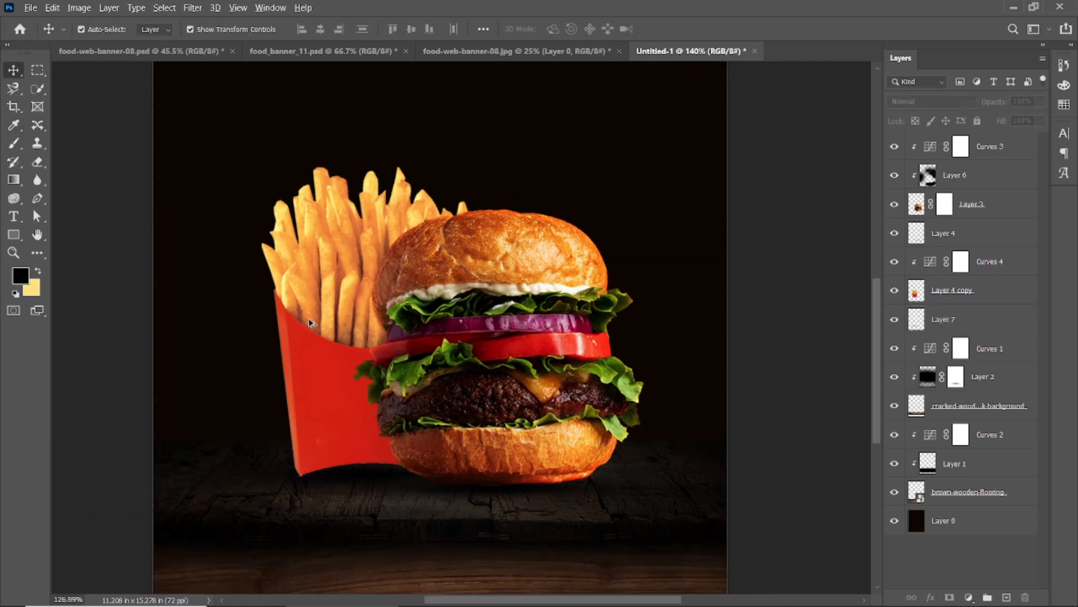
Adjust the width of the fries' shadow on Layer 7 and shift it sideways to sit under the fries box.
click(369, 453)
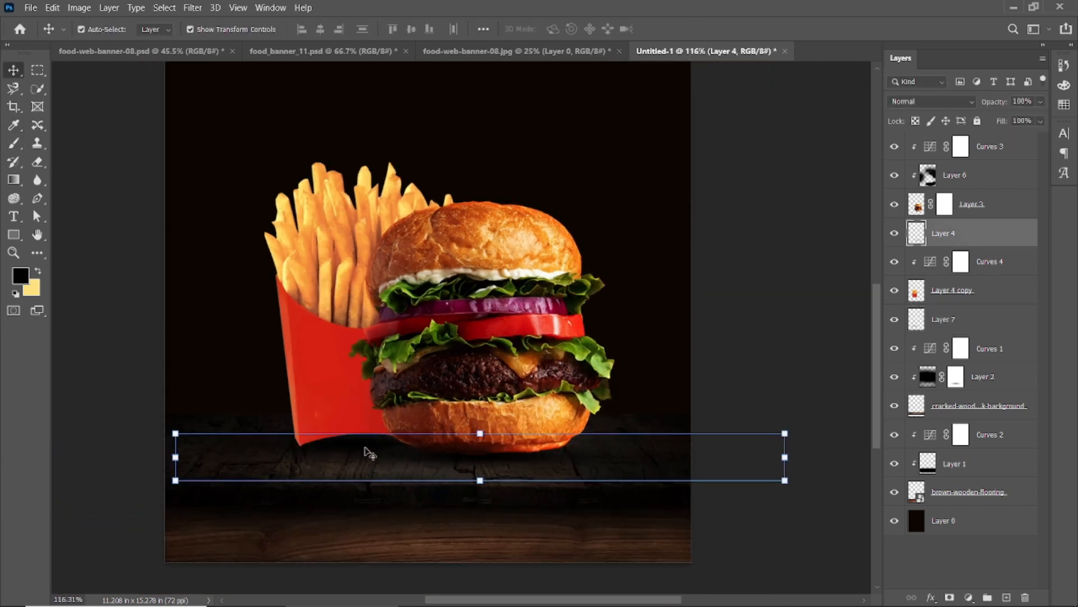
click(964, 329)
drag(95, 443, 265, 451)
drag(447, 452, 347, 455)
drag(509, 445, 632, 447)
drag(386, 453, 328, 450)
click(696, 29)
click(316, 472)
click(318, 370)
Paint extra soft black shadow on Layer 7 beside the fries box's outer edge with a 175 px brush.
click(958, 325)
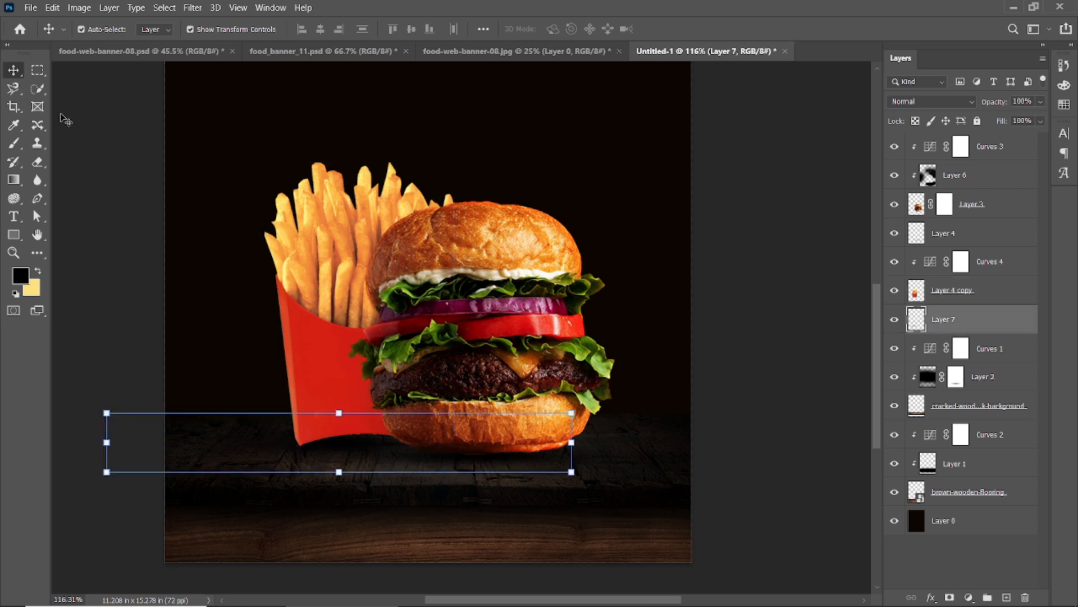
click(14, 143)
key(bracketleft)
key(bracketleft)
key(bracketleft)
key(bracketleft)
key(bracketleft)
click(291, 410)
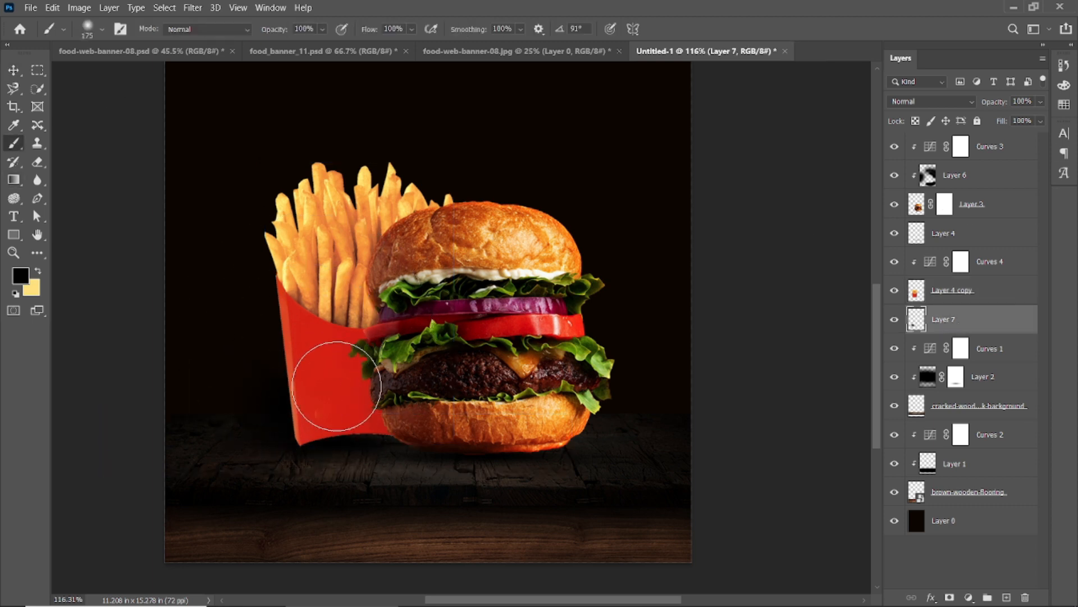
Add a new layer clipped to the fries and brush soft black shading along the base of the box.
click(983, 290)
click(1006, 597)
mouse_move(236, 453)
mouse_down()
mouse_move(258, 486)
mouse_move(362, 491)
mouse_up()
scroll(361, 491, down, 2)
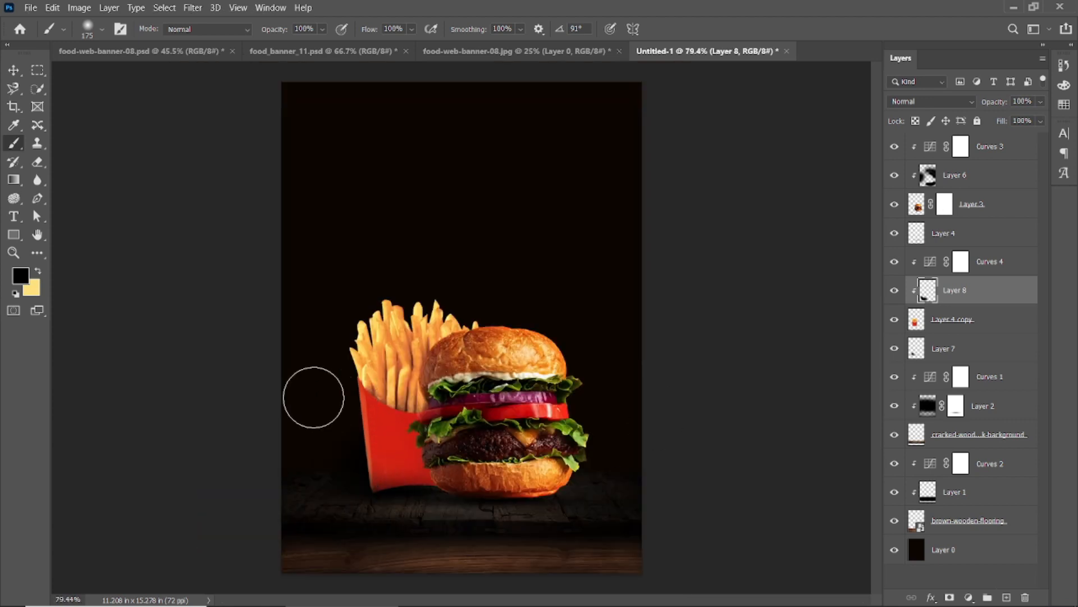
Place the smoke image pngwing.com (17) behind the burger, scale it down and position it rising from the top bun.
key(v)
scroll(433, 335, down, 2)
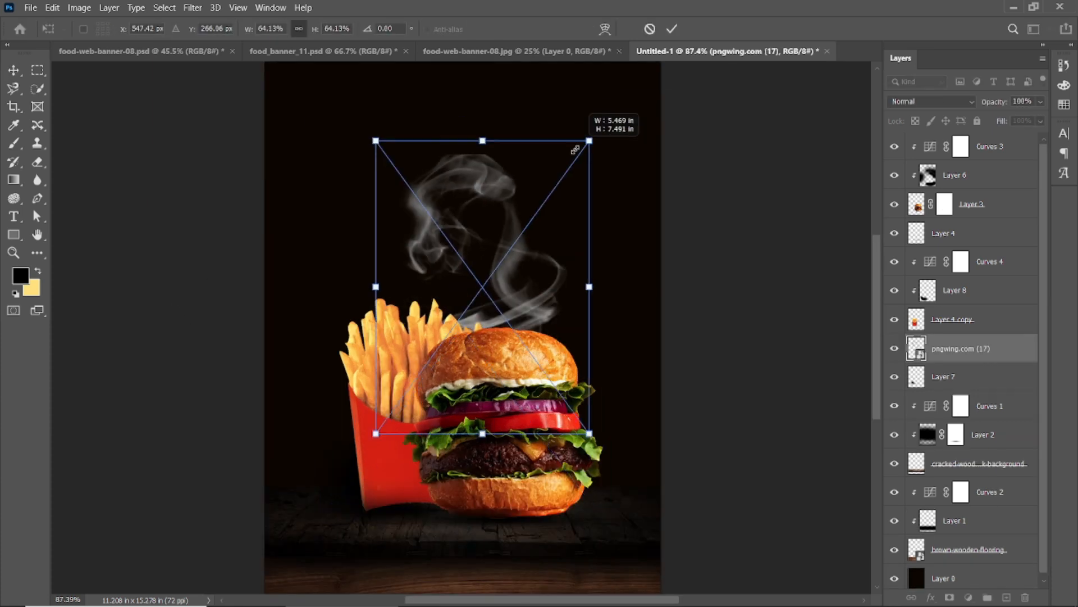
drag(575, 150, 534, 212)
drag(496, 281, 514, 328)
click(671, 28)
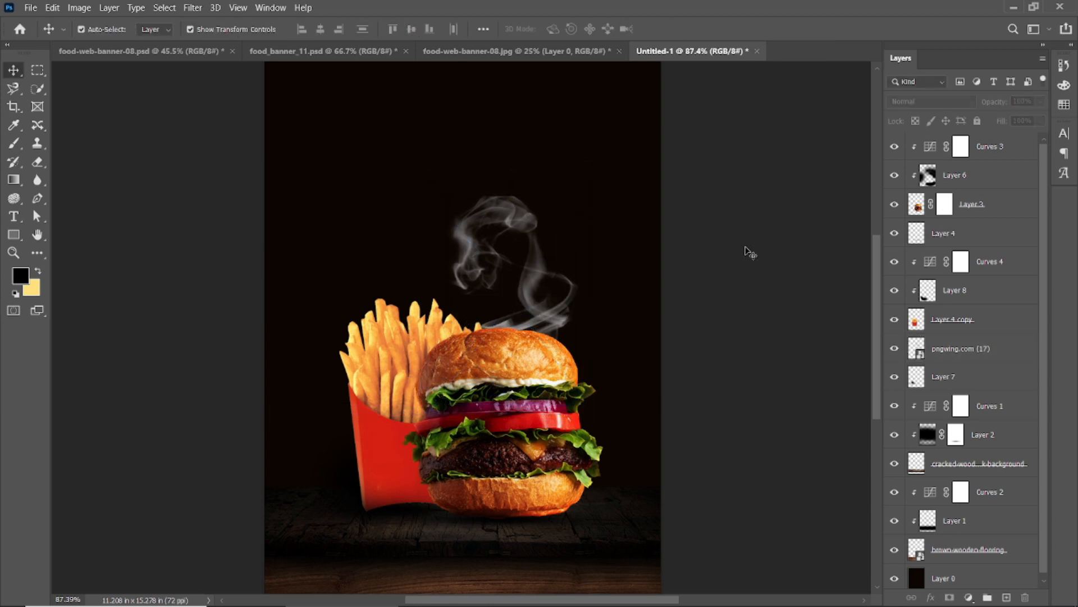
Add a new layer directly above the dark background layer and set the foreground color to dark brown 201001.
click(415, 165)
scroll(415, 165, down, 2)
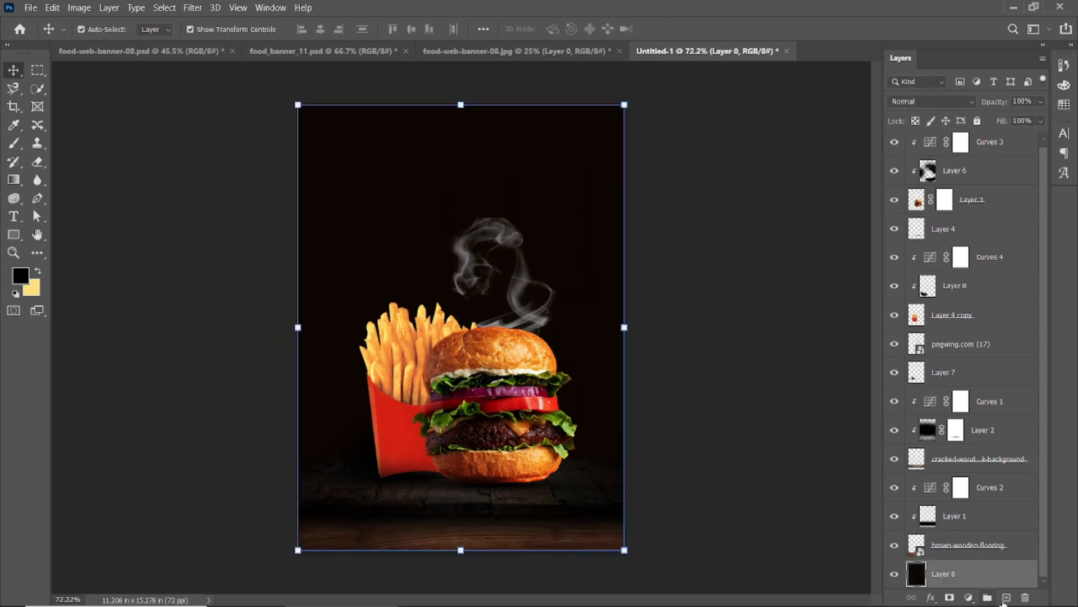
click(1006, 598)
click(13, 125)
click(20, 275)
click(880, 506)
click(1019, 345)
key(v)
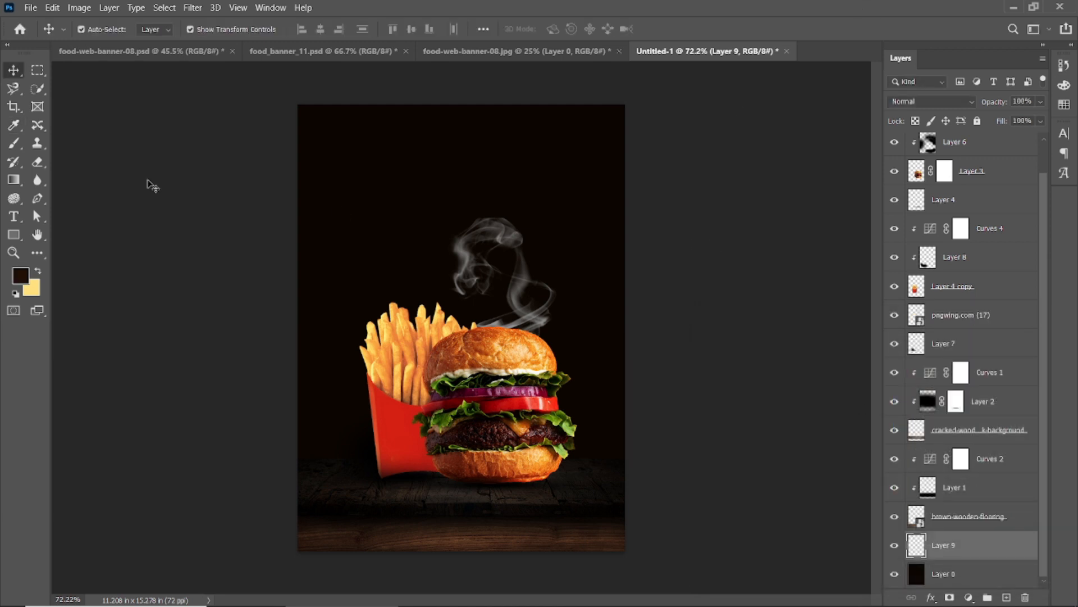
Enlarge the soft brush to 900 px and try a dark brown glow dab behind the burger.
key(b)
key(bracketright)
key(bracketright)
key(bracketright)
key(bracketright)
key(bracketright)
click(461, 388)
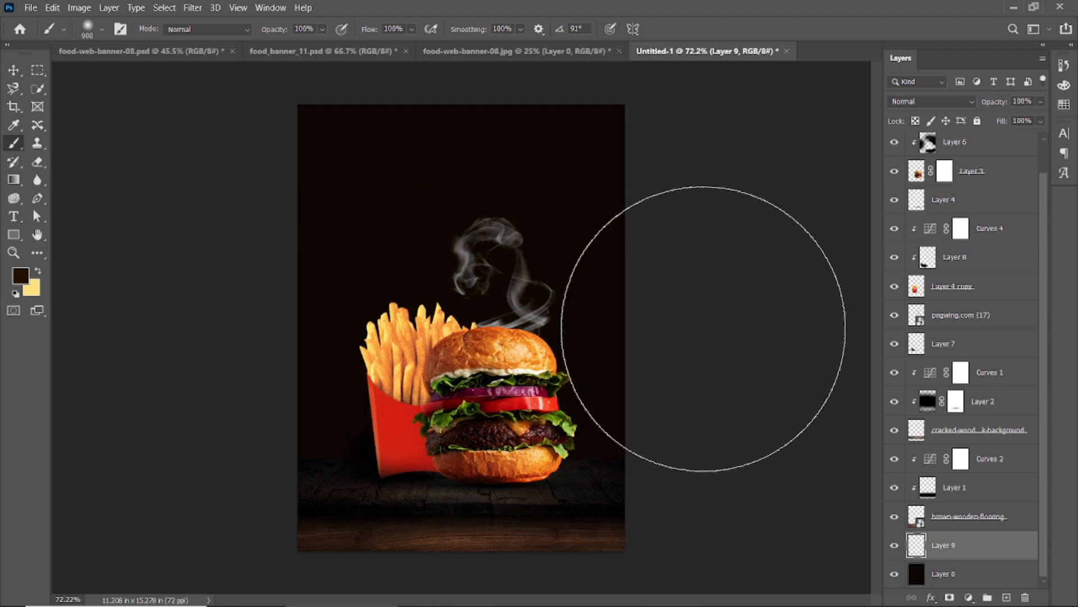
Set the foreground to a slightly lighter brown, test glow dabs behind the burger and undo them.
click(21, 276)
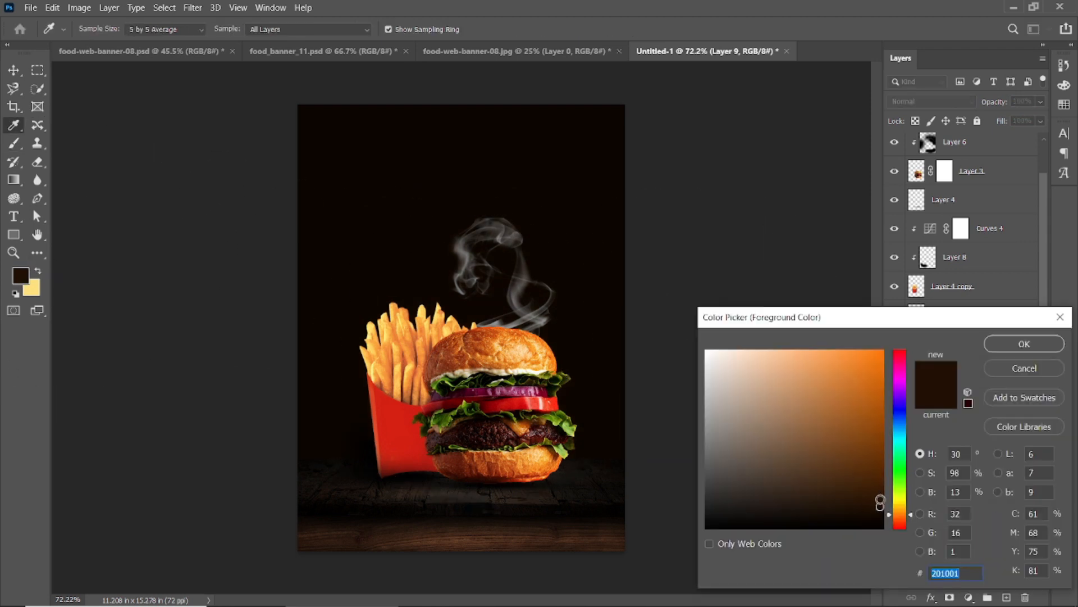
click(1025, 344)
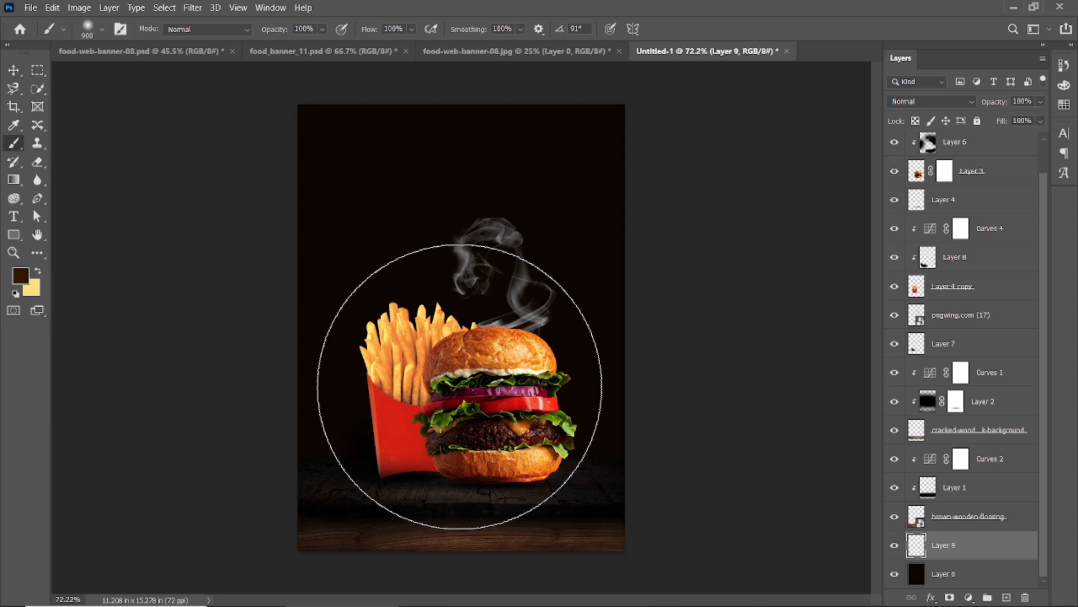
click(460, 387)
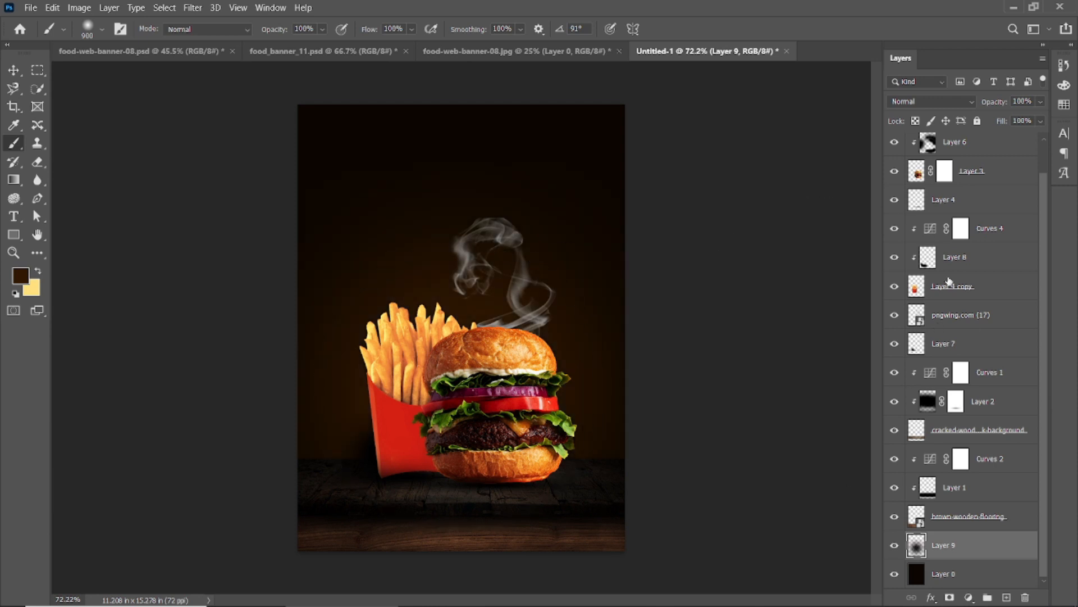
key(ctrl+z)
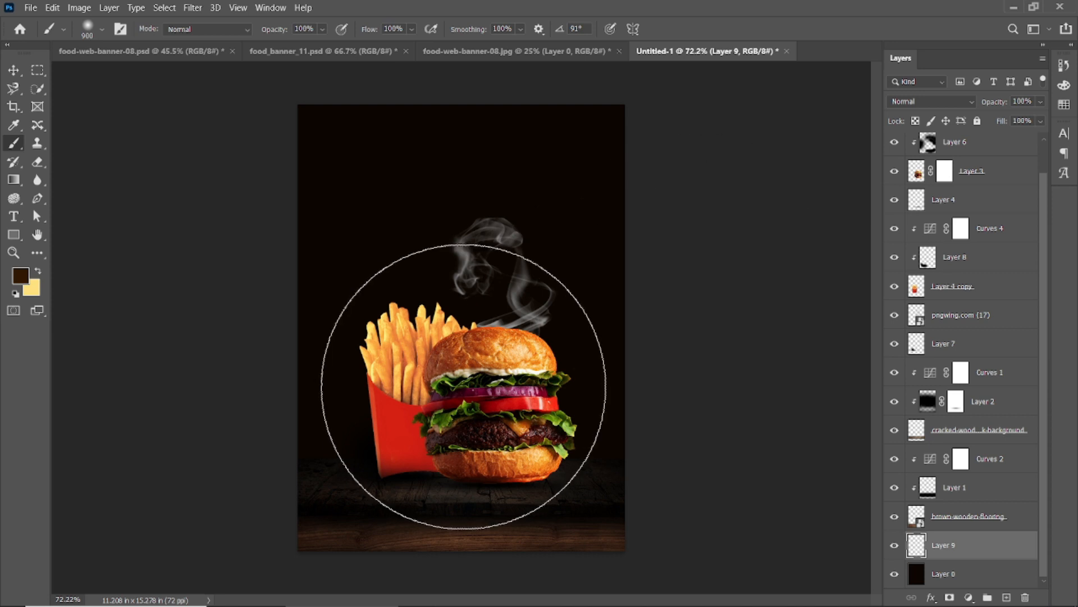
click(462, 384)
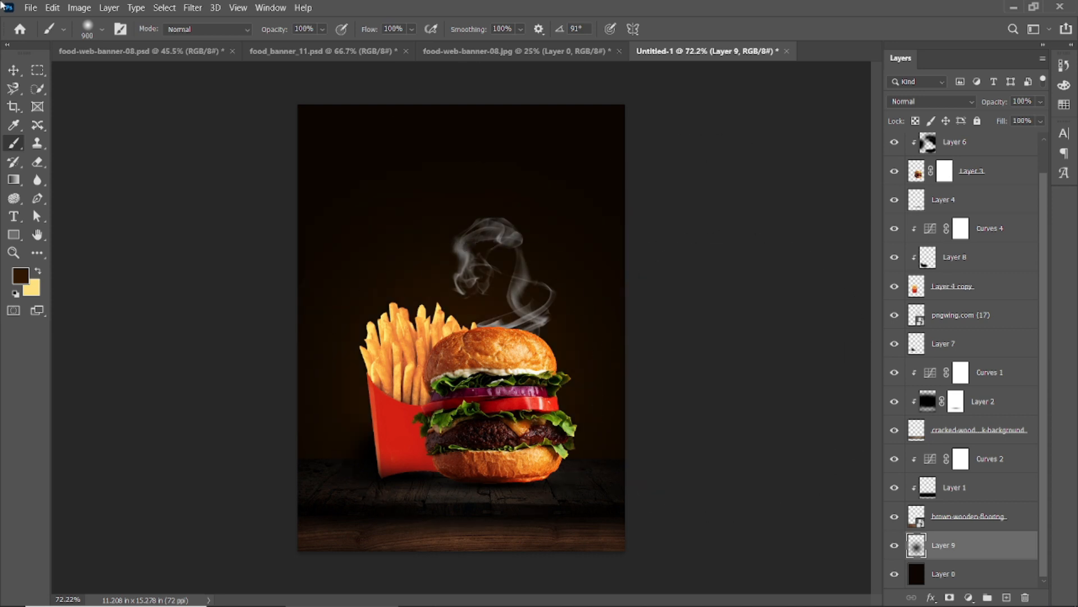
click(13, 70)
click(143, 192)
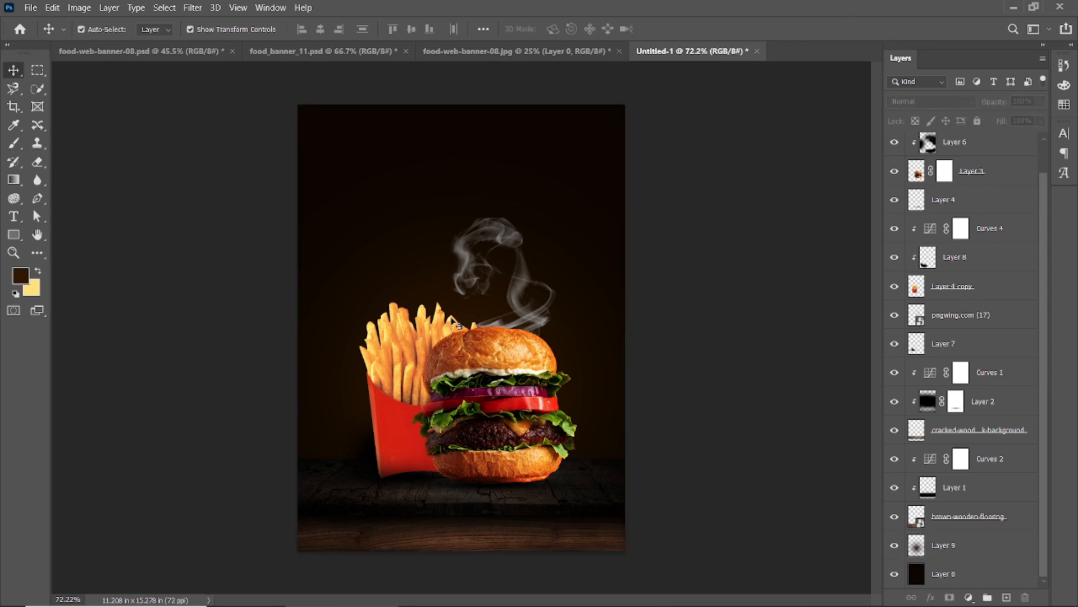
key(ctrl+z)
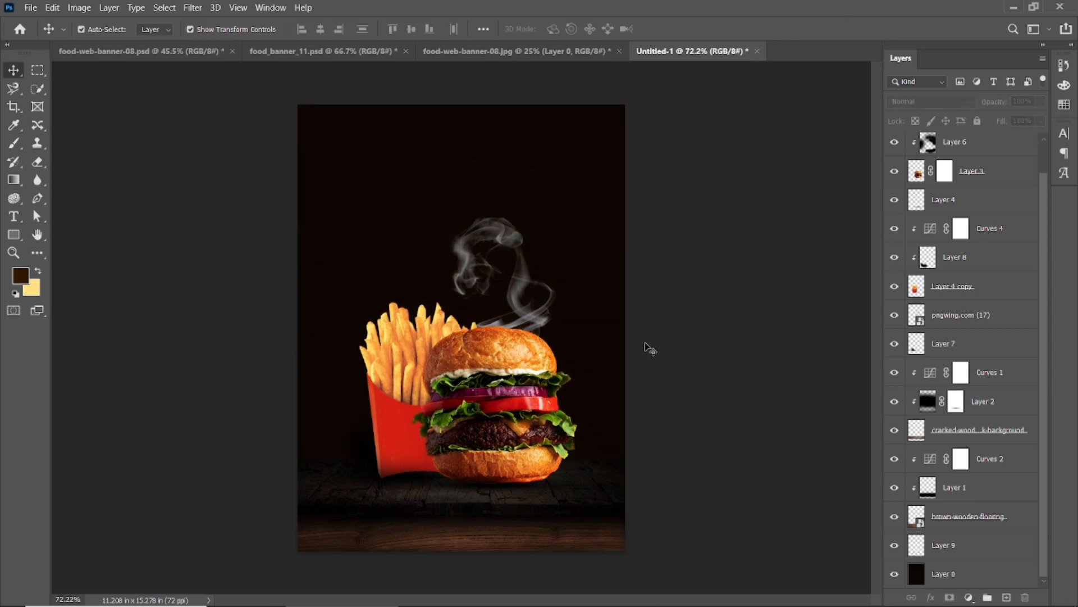
Paint one large 900 px brown glow behind the burger and fries on Layer 9.
click(14, 143)
click(949, 546)
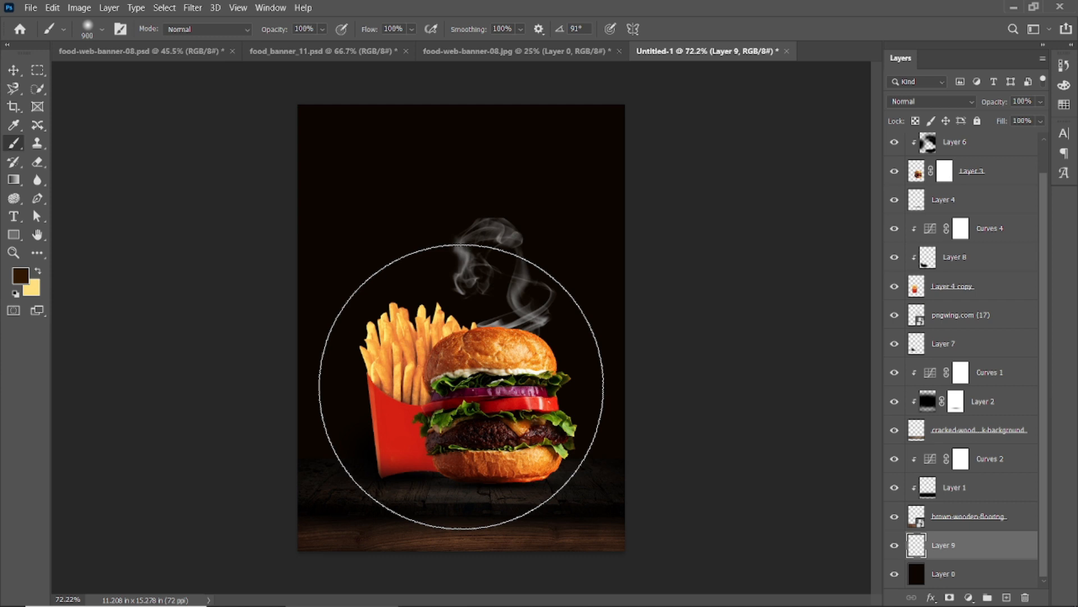
click(461, 386)
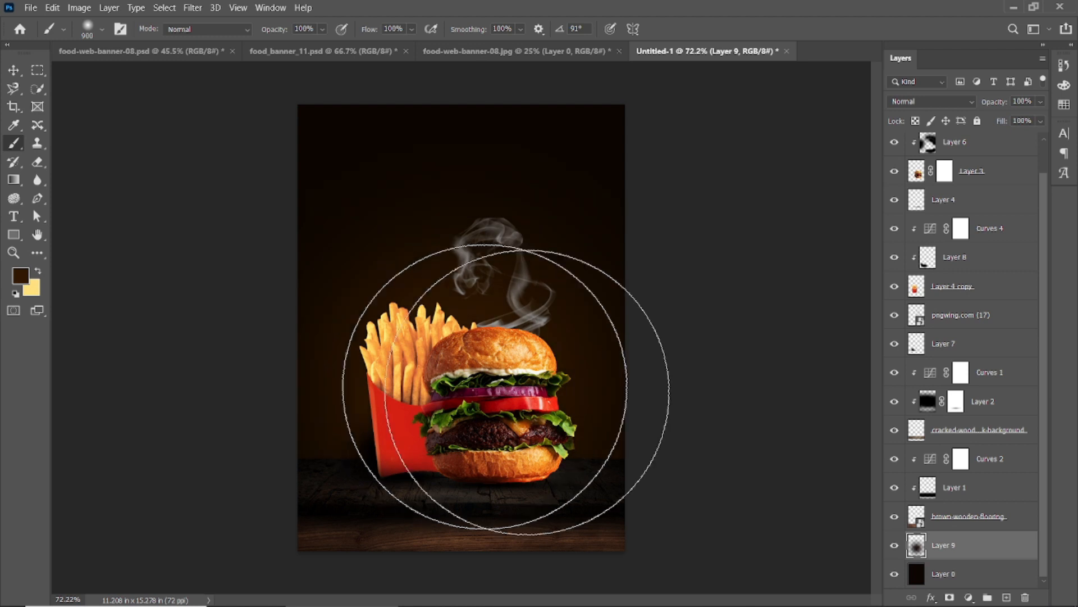
key(v)
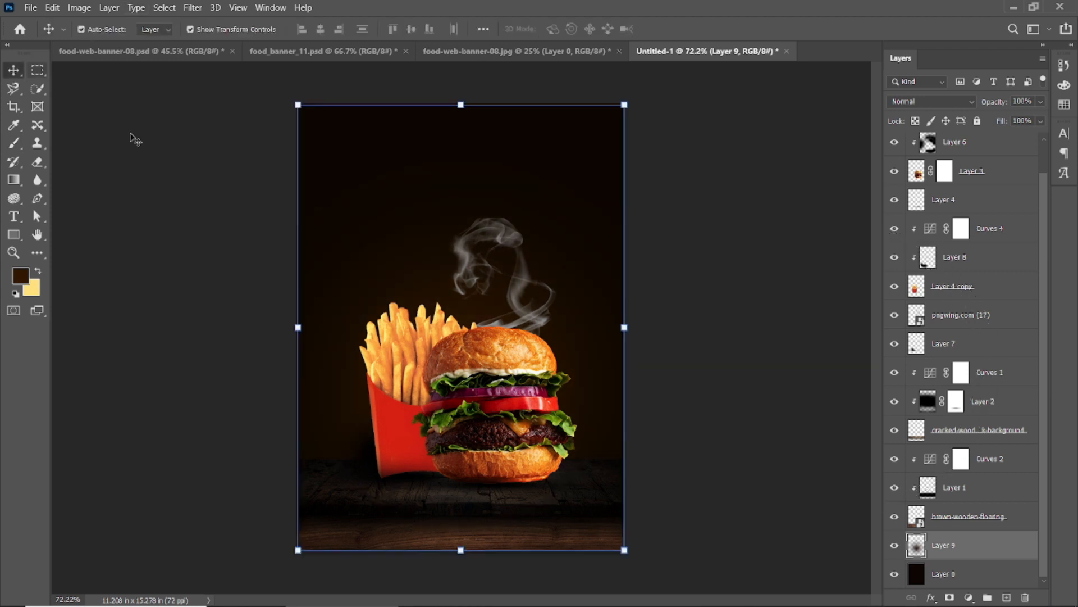
click(210, 94)
Lower the smoke layer's opacity and set its fill to 78%.
scroll(477, 394, up, 4)
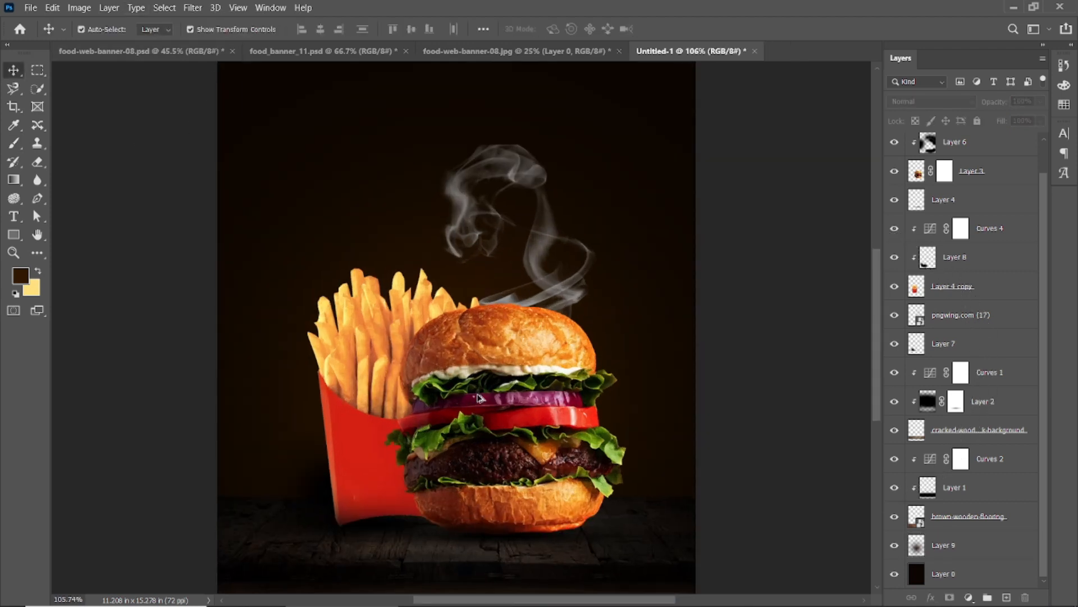
scroll(478, 394, down, 3)
click(497, 262)
drag(993, 102, 951, 128)
click(763, 167)
click(505, 234)
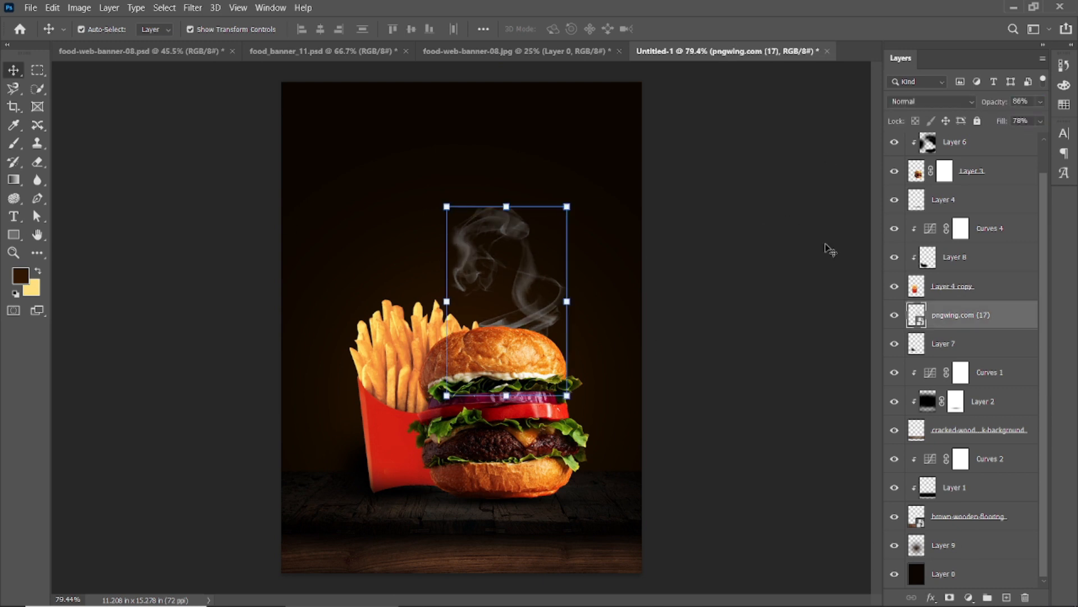
Add a new layer above the smoke and choose a brush from the Free Fog Photoshop Brushes 3 set.
click(1006, 596)
click(13, 143)
click(90, 33)
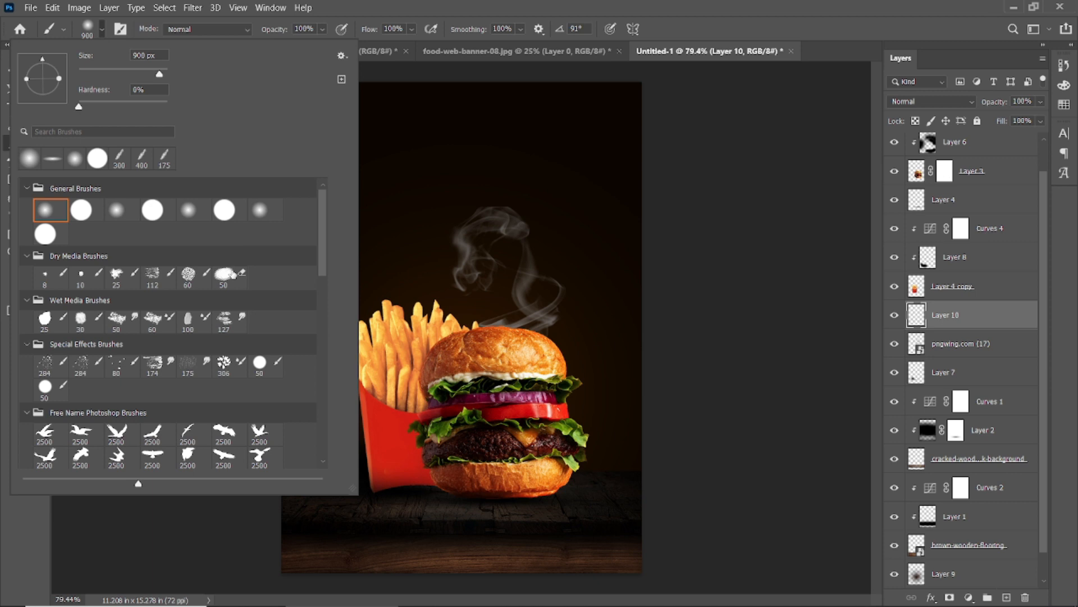
scroll(264, 345, down, 15)
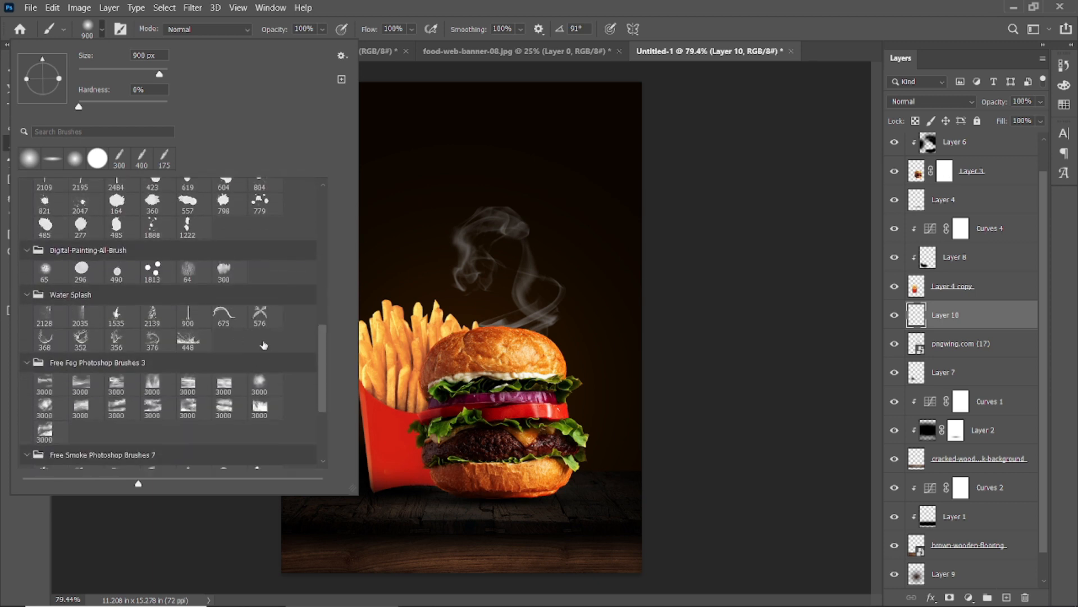
scroll(263, 344, down, 3)
click(223, 216)
click(260, 329)
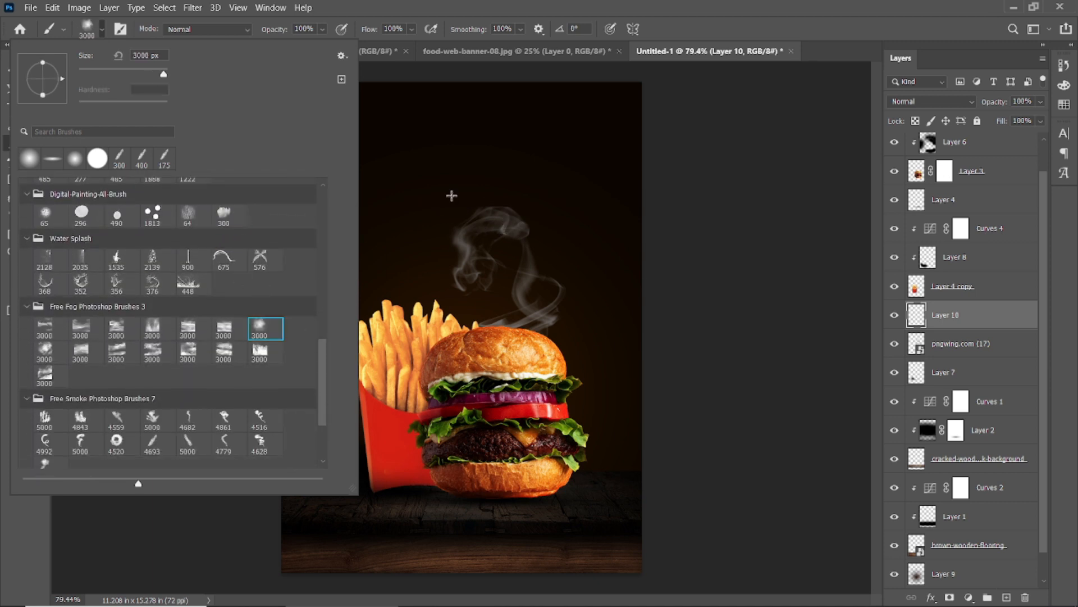
click(422, 189)
key(ctrl+z)
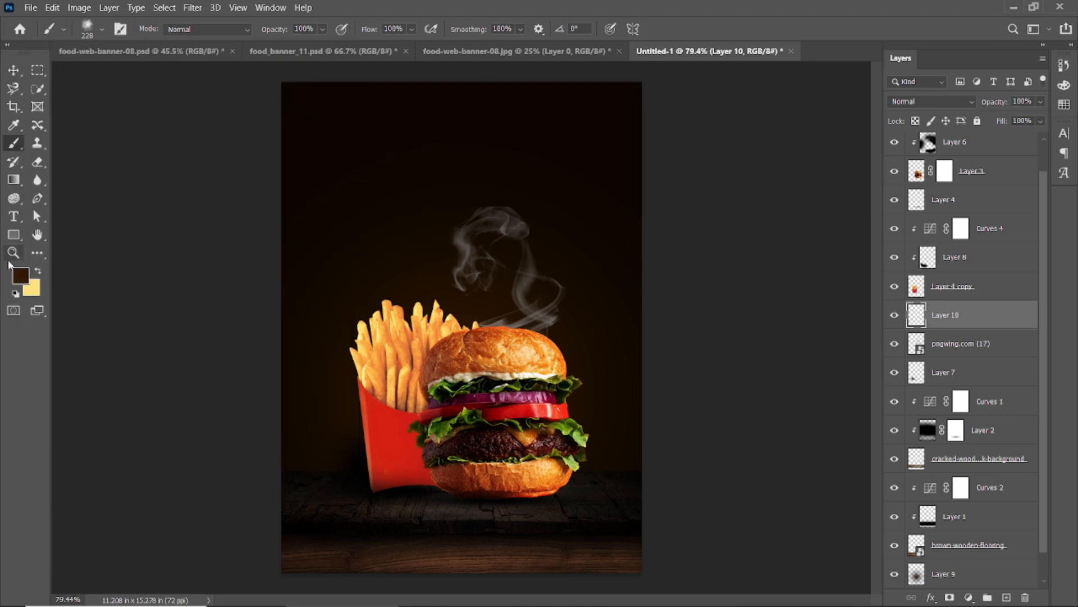
Set the foreground color to a pale peach for the fog.
click(20, 275)
mouse_move(737, 380)
mouse_down()
mouse_move(883, 416)
mouse_move(811, 365)
mouse_up()
key(Return)
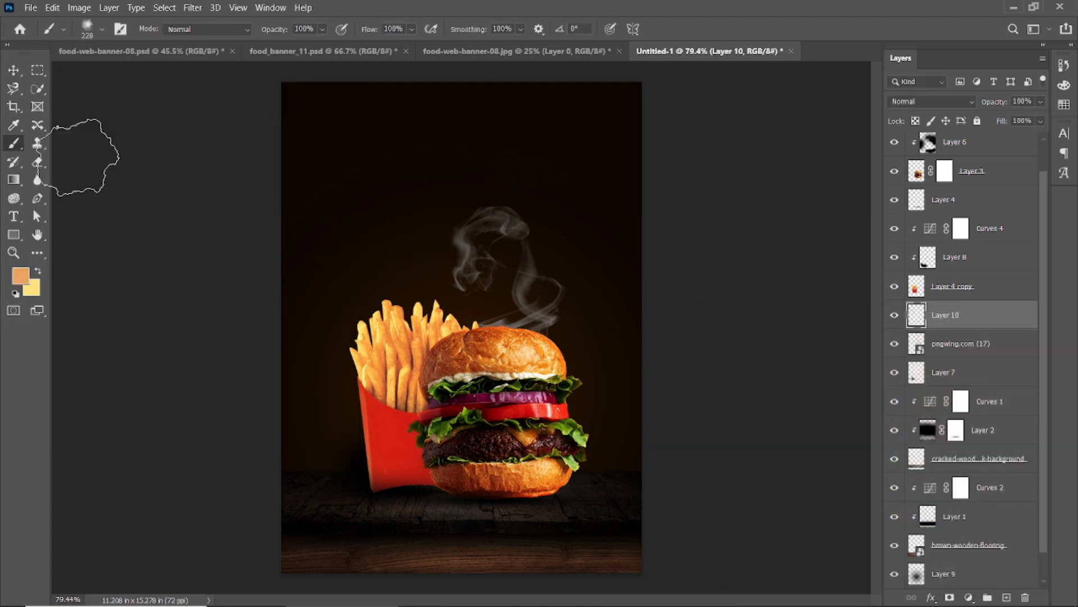
click(20, 275)
click(753, 353)
key(Return)
Try painting large peach fog around the burger with the fog brush at about 700 px, and undo it.
drag(554, 301, 542, 398)
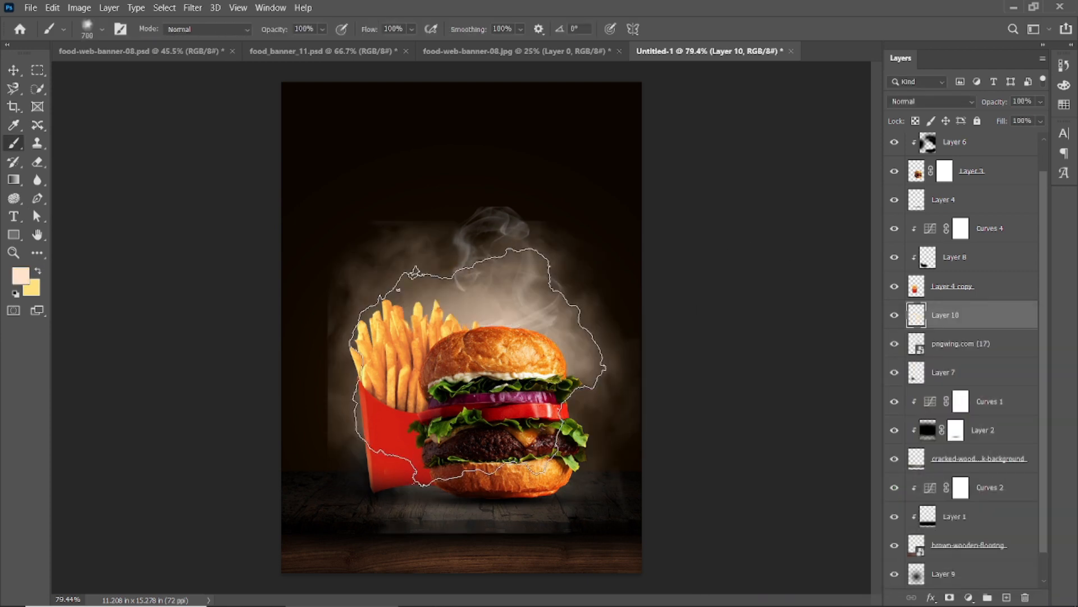
key(ctrl+z)
key(bracketleft)
key(bracketleft)
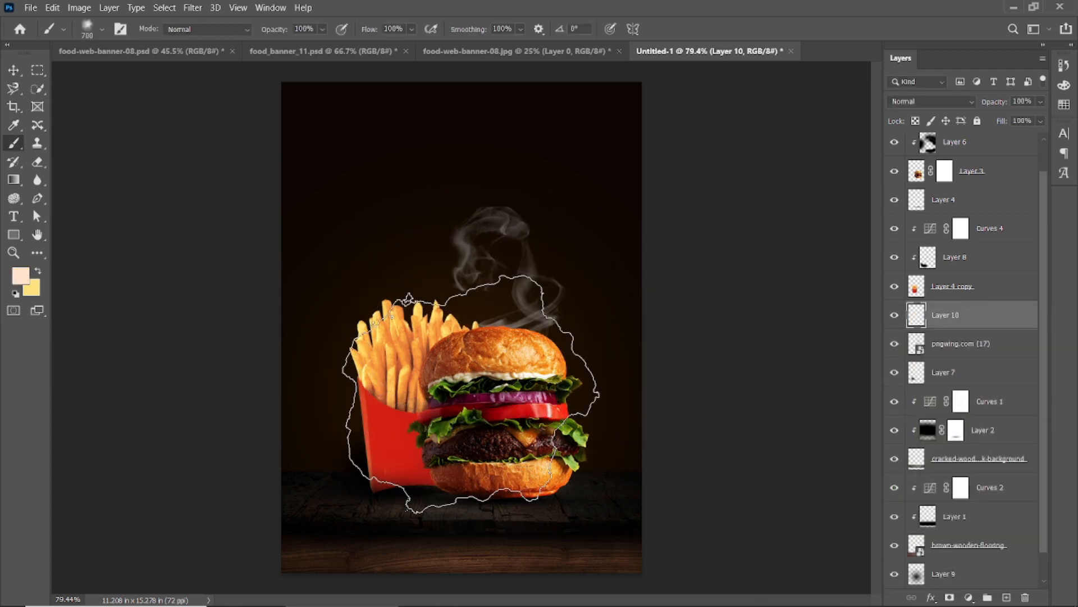
mouse_move(493, 393)
mouse_down()
mouse_move(450, 367)
mouse_move(486, 349)
mouse_move(520, 342)
mouse_up()
key(ctrl+z)
key(ctrl+z)
key(ctrl+z)
Dab 500 px fog behind the burger's outer side and, with the brush angle rotated, behind the fries.
click(531, 356)
key(Left)
key(Left)
key(Left)
key(Left)
key(Left)
key(Left)
key(Left)
key(Left)
key(Left)
key(Left)
key(Left)
key(Left)
key(Left)
key(Left)
key(Left)
key(Left)
key(Left)
key(Left)
key(Left)
key(Left)
key(Left)
key(Left)
key(Left)
key(Left)
key(Left)
key(Left)
key(Left)
key(Left)
key(Left)
key(Left)
key(Left)
key(Left)
key(Left)
key(Left)
key(Left)
key(Left)
key(Left)
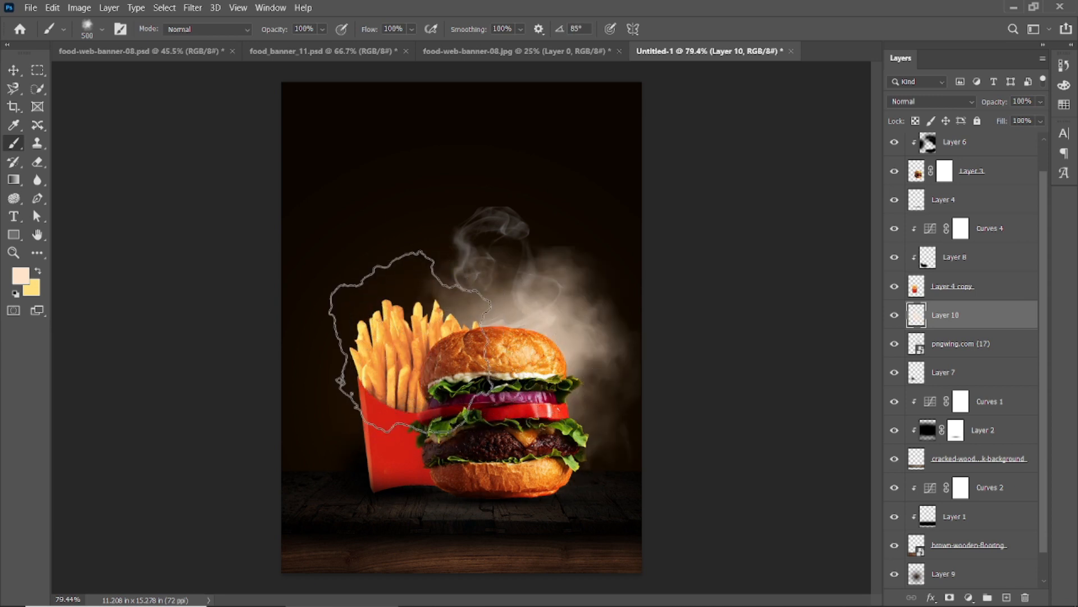
click(396, 331)
Lower the fog layer's opacity and add a layer mask to it.
mouse_move(994, 102)
mouse_down()
mouse_move(965, 113)
mouse_move(970, 128)
mouse_move(1004, 102)
mouse_move(1009, 125)
mouse_up()
key(v)
click(949, 597)
Fade the fog's outer sides and upper area on its mask, setting the brush to 59% opacity and 18% flow.
click(14, 143)
mouse_move(247, 269)
mouse_down()
mouse_move(228, 322)
mouse_move(246, 405)
mouse_up()
drag(671, 234, 663, 442)
click(508, 213)
key(5)
key(9)
key(shift+1)
key(shift+8)
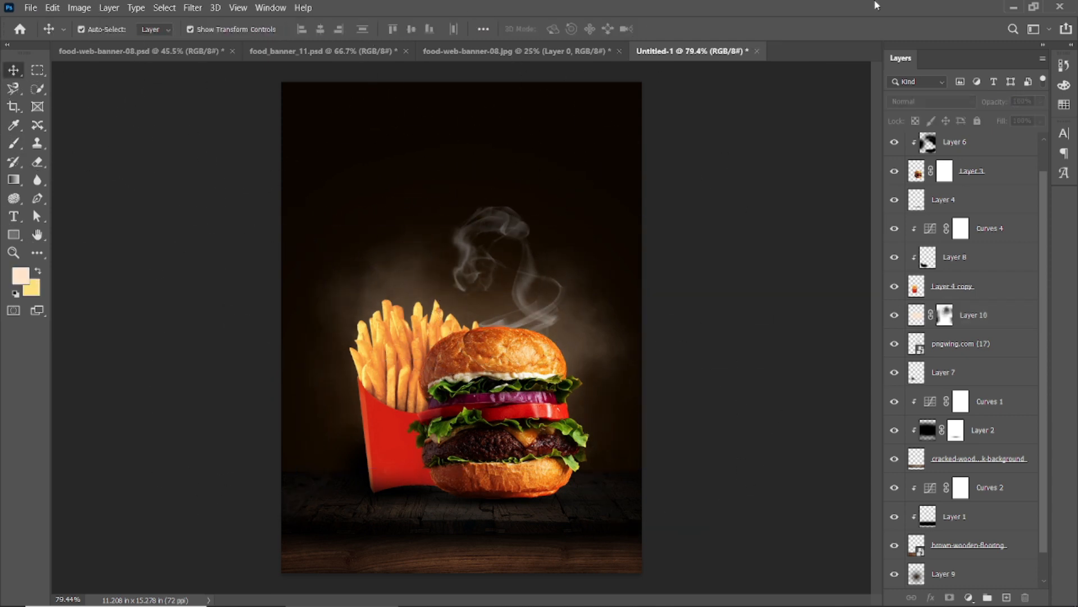
Add a new layer above the placed smoke image and pick a streaky smoke brush at about 511 px.
scroll(561, 360, down, 2)
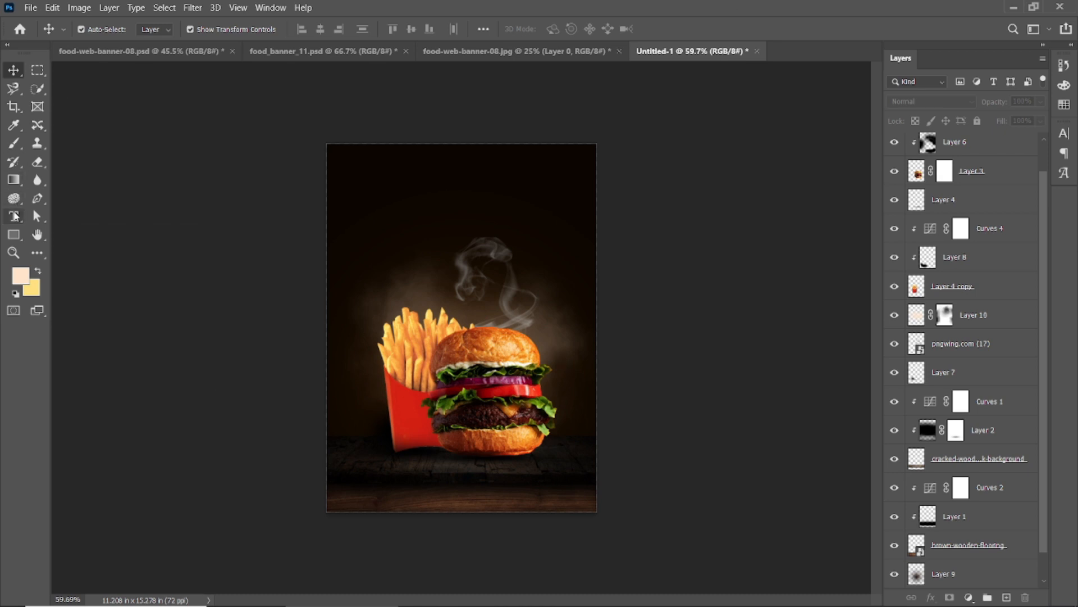
click(14, 143)
click(90, 28)
click(122, 355)
click(970, 343)
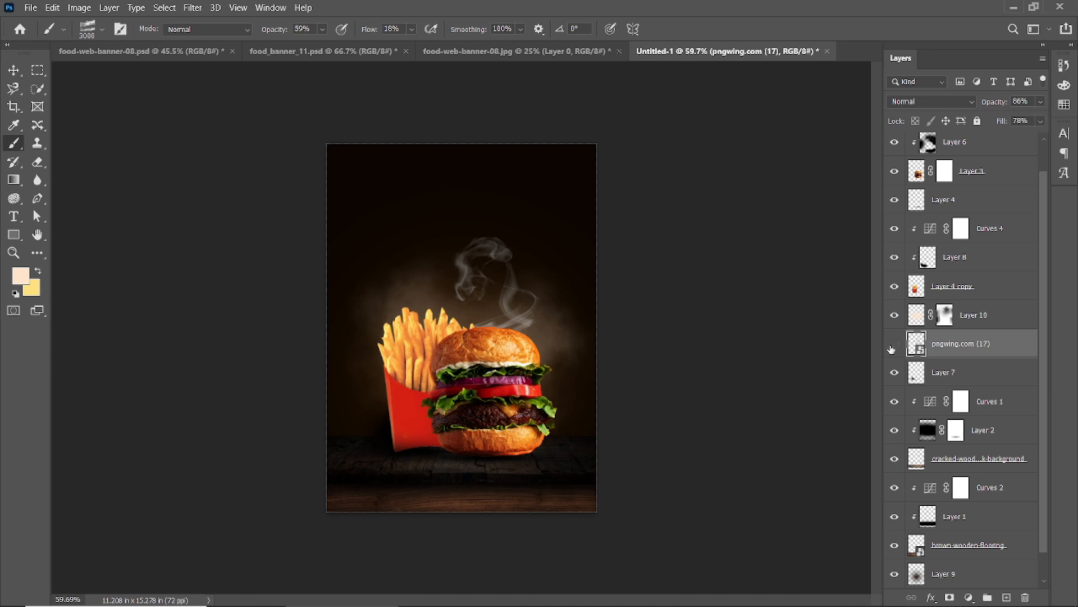
click(1007, 597)
click(90, 29)
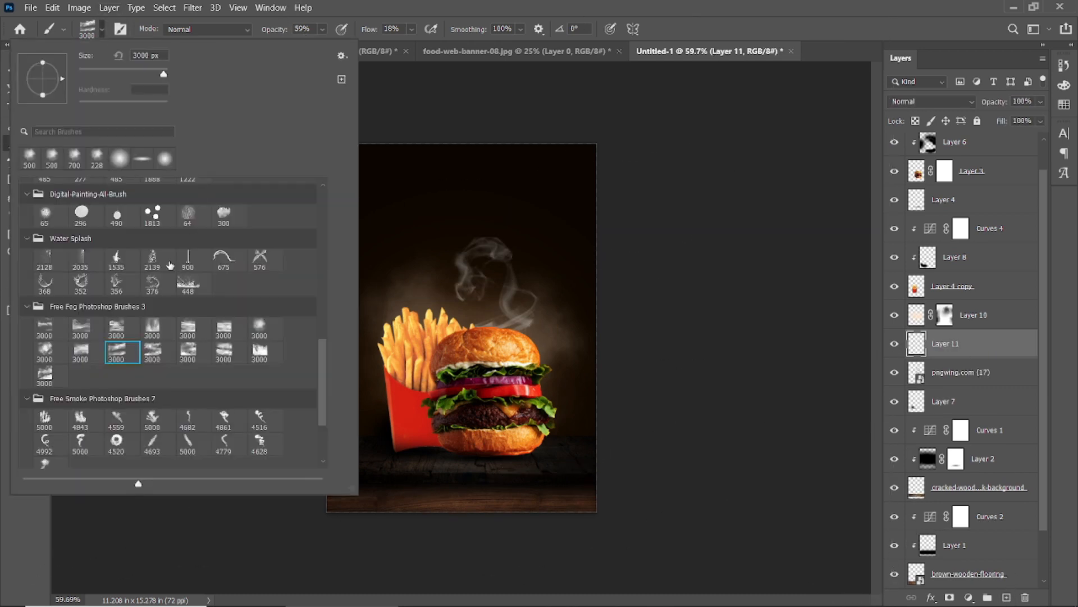
click(223, 443)
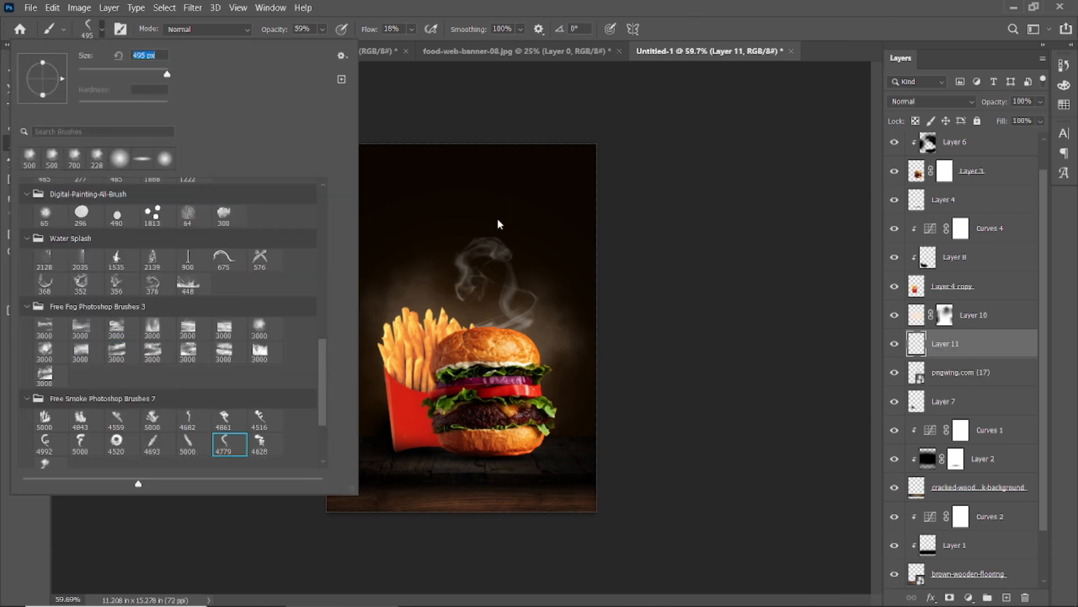
click(193, 445)
click(160, 74)
Dab peach smoke behind the burger and fries, rotating the smoke brush angle to about -36°.
click(531, 264)
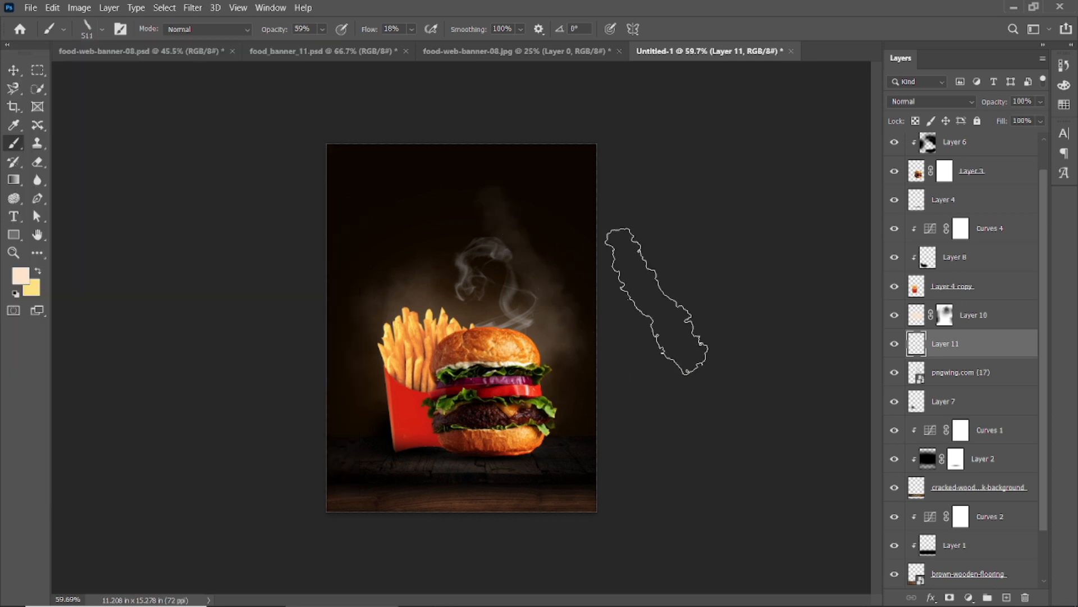
scroll(517, 338, up, 4)
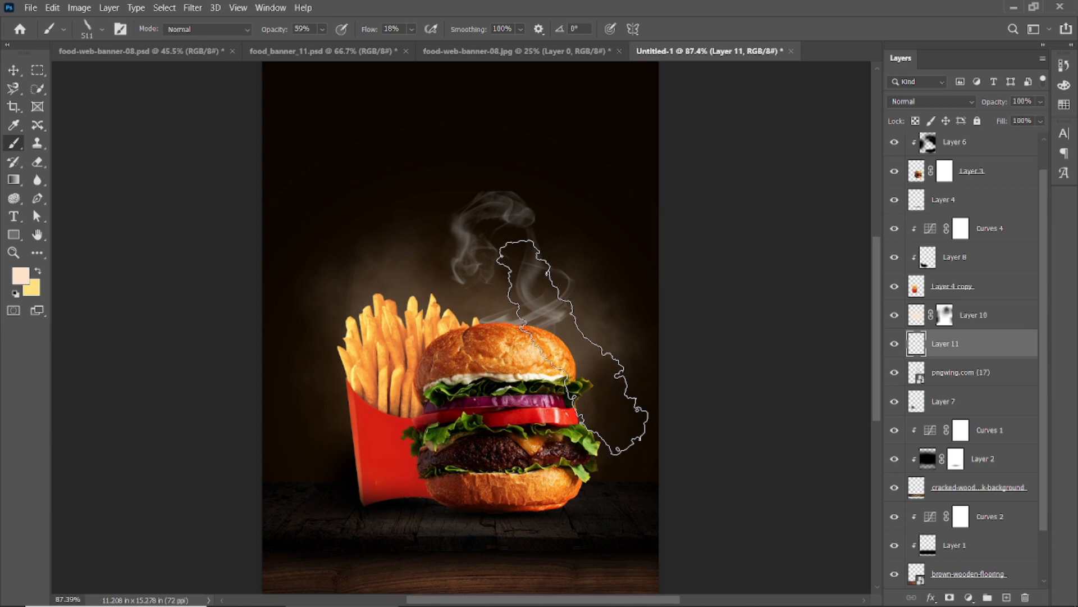
drag(553, 315, 441, 277)
key(Right)
key(Right)
key(Right)
key(Right)
key(Right)
key(Right)
key(Right)
key(Right)
key(Right)
key(Right)
key(Right)
key(Right)
key(Right)
key(Right)
key(Right)
key(Right)
key(Right)
key(Right)
key(Right)
key(Right)
key(Right)
key(Right)
click(502, 276)
click(549, 273)
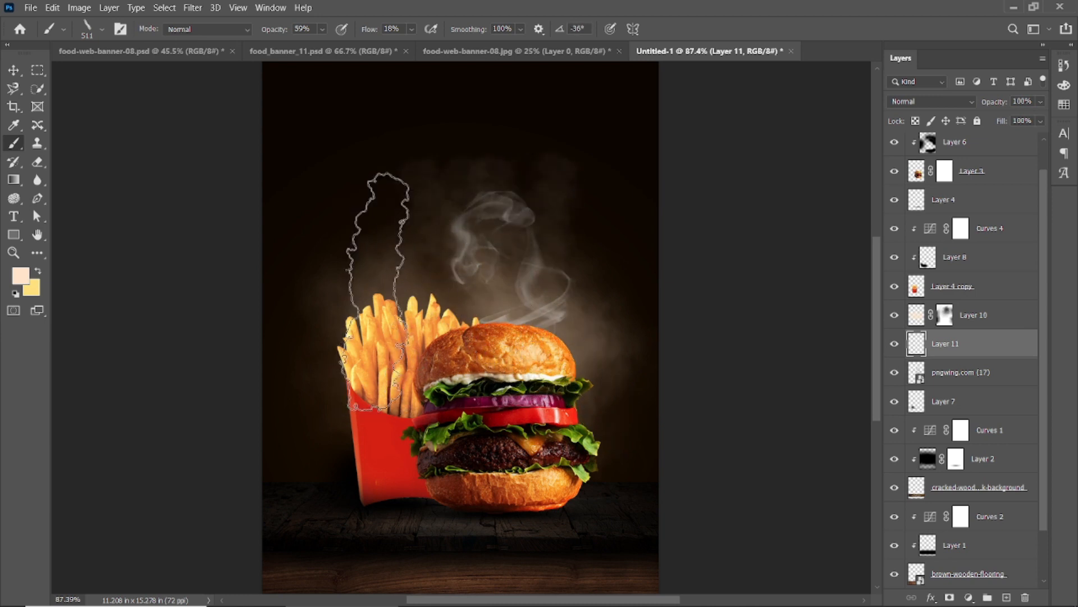
Add a layer mask to the new smoke layer and thin the upper smoke on it.
key(v)
key(b)
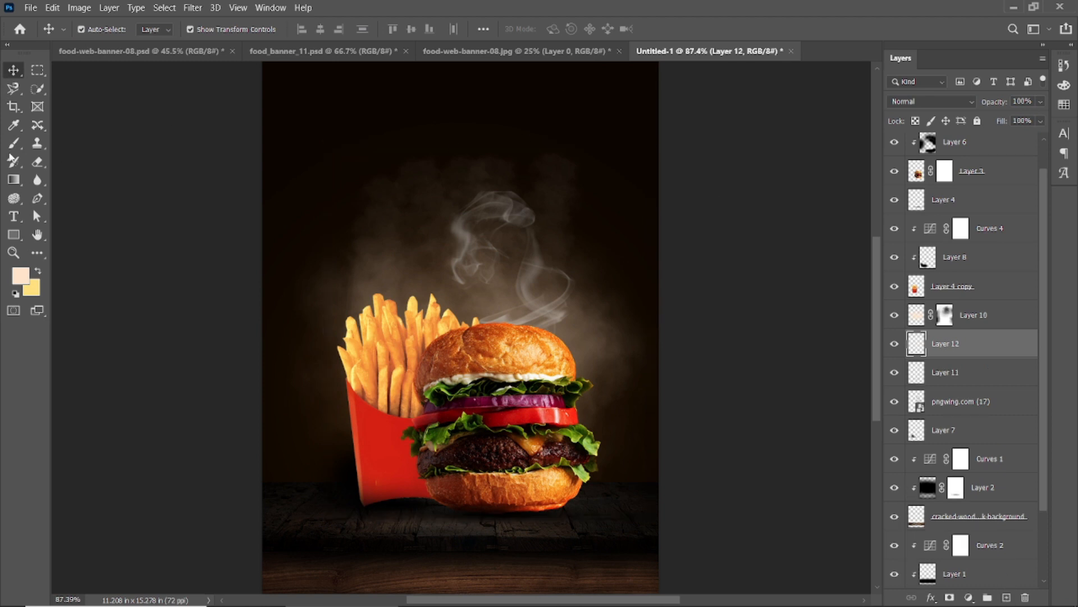
click(949, 598)
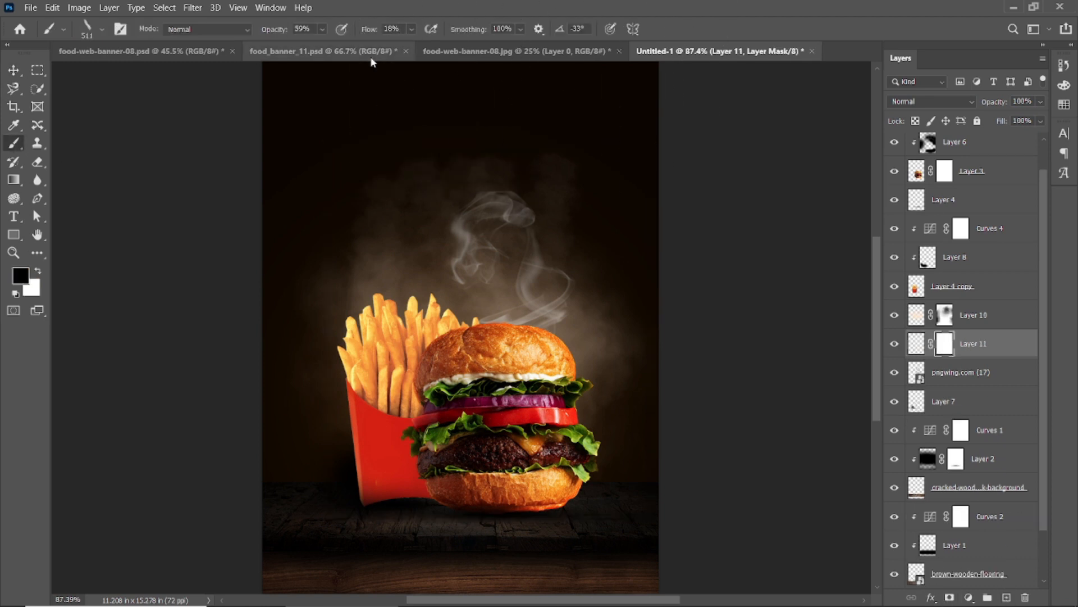
click(373, 52)
click(469, 51)
click(674, 51)
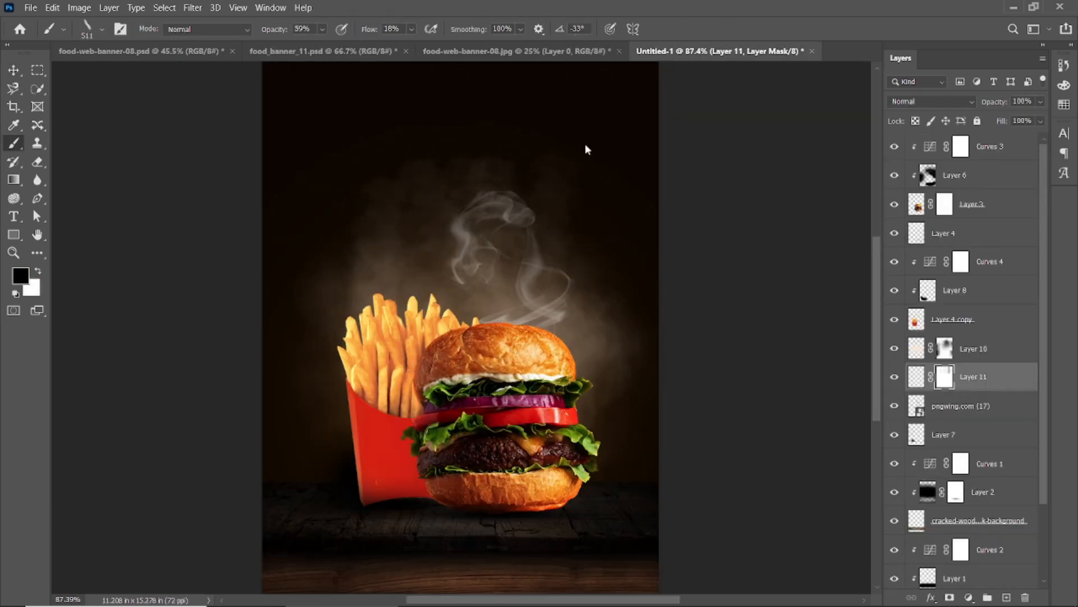
Fade the smoke's upper and lower areas on its mask with a soft round 511 px brush at 100% opacity and flow.
click(102, 29)
scroll(49, 218, up, 10)
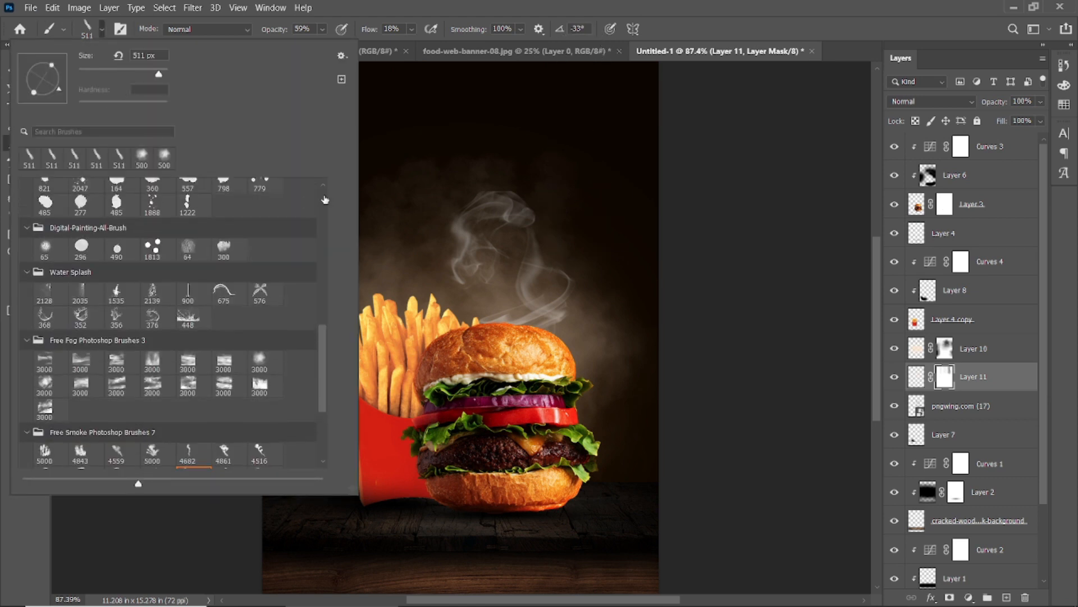
double_click(45, 210)
drag(277, 32, 521, 6)
drag(393, 109, 541, 89)
drag(437, 377, 517, 425)
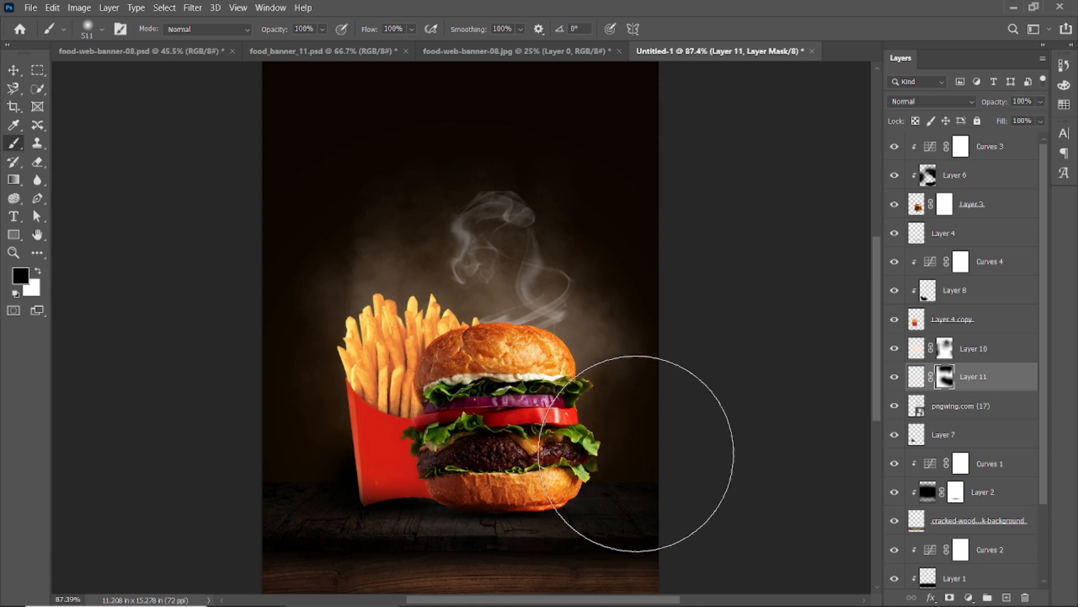
Add a layer mask to Layer 7, the shadow around the fries box, and fade part of the shadow with the brush.
click(14, 70)
click(753, 253)
scroll(461, 327, down, 3)
click(371, 448)
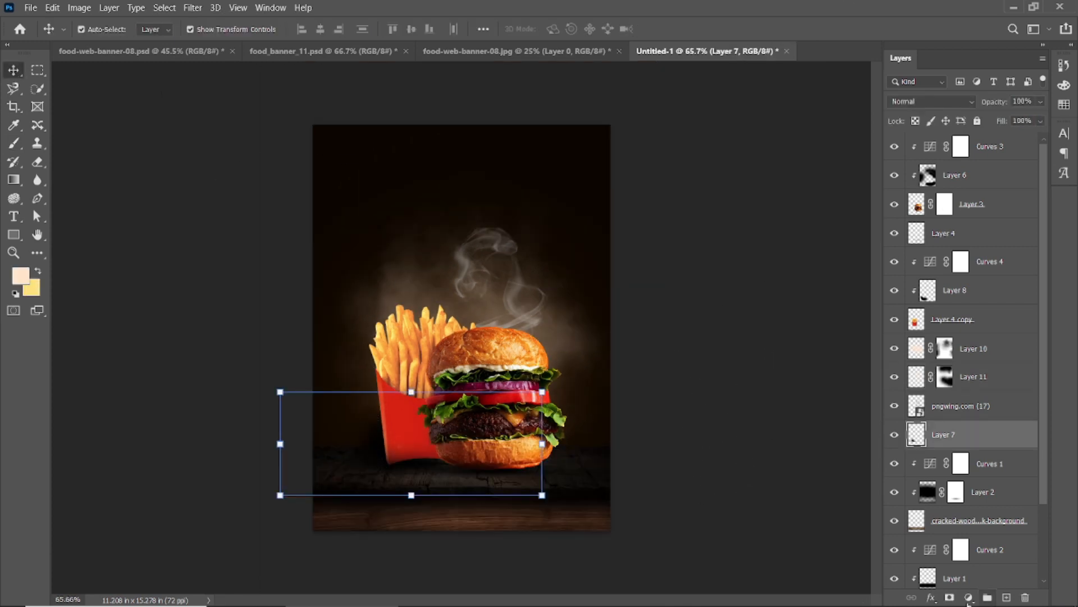
click(949, 597)
key(b)
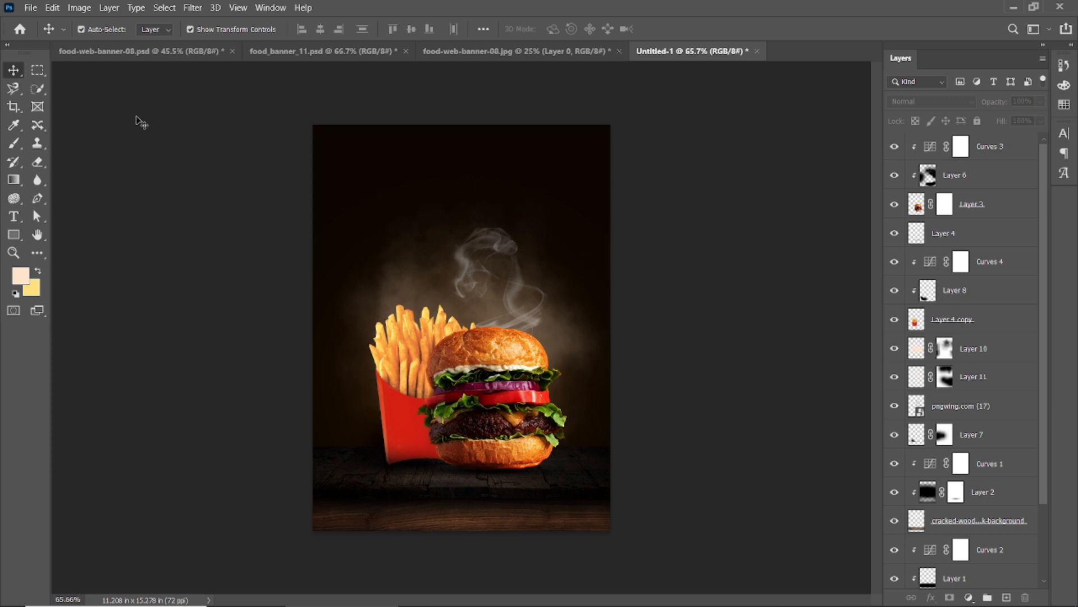
Set the Type tool to the Mark My Words font in white.
click(14, 216)
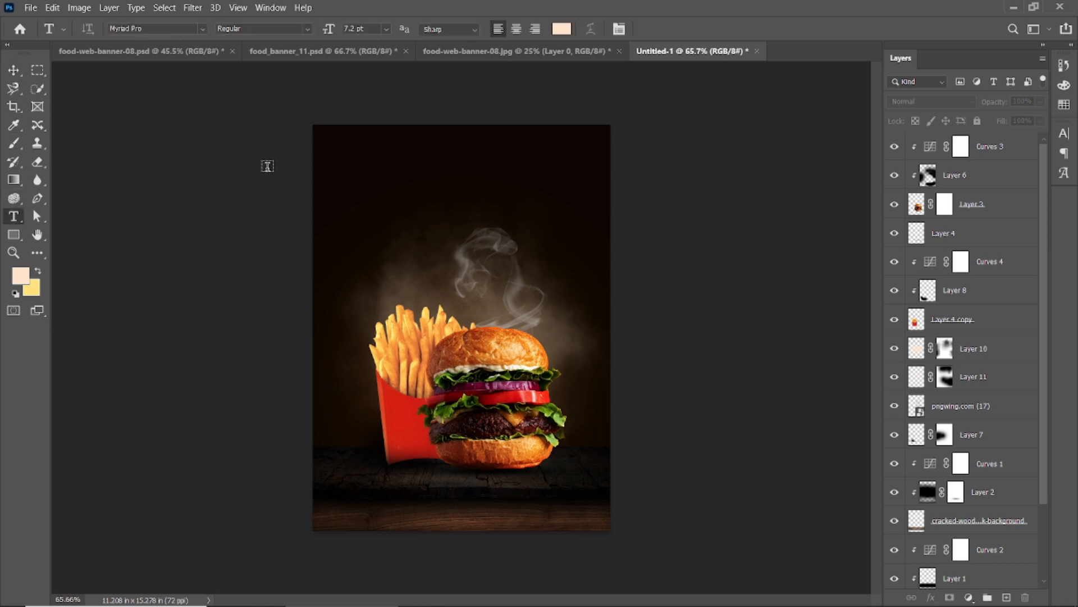
click(203, 29)
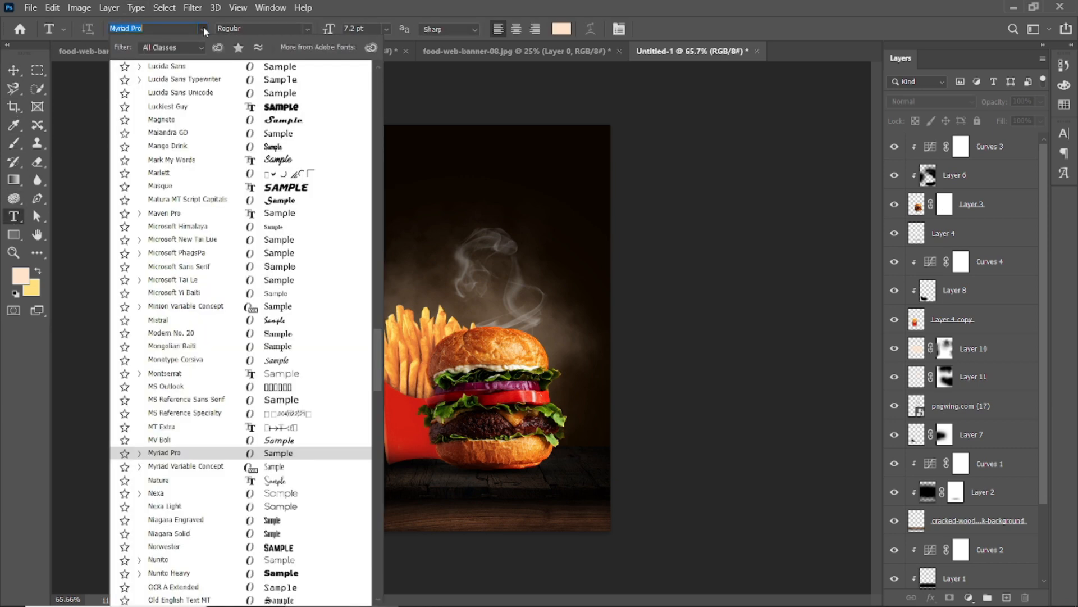
click(273, 161)
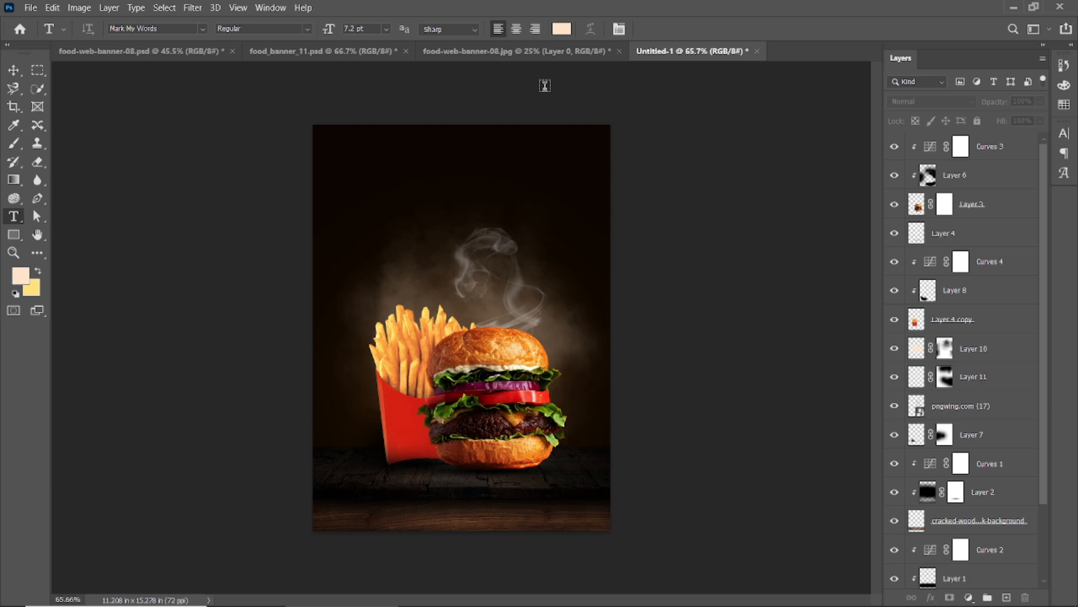
click(563, 30)
click(705, 351)
click(1018, 342)
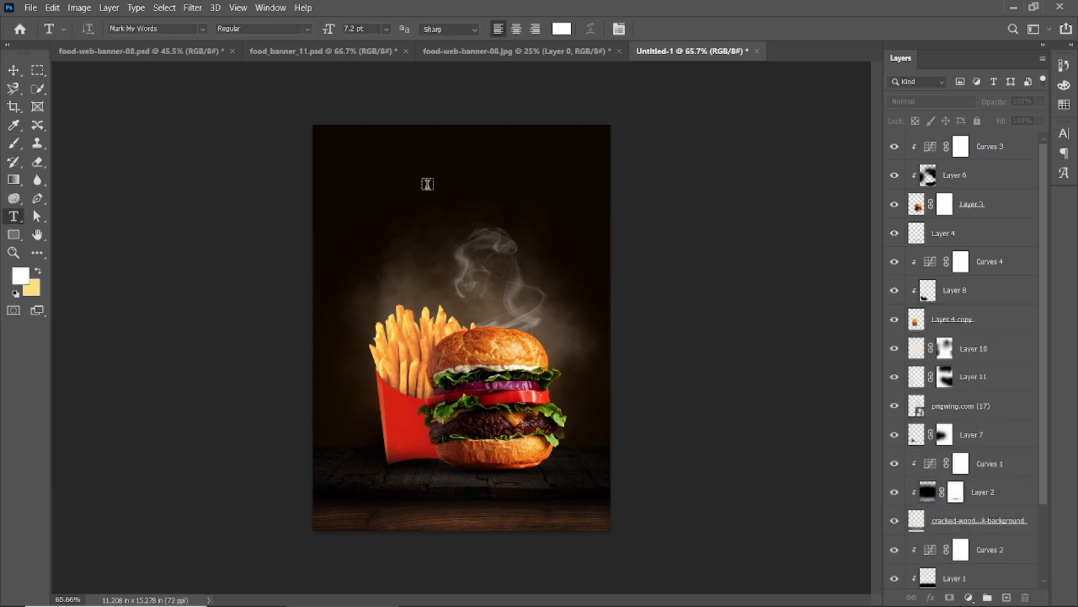
Add the text "Super" at 55 pt in the dark area above the burger.
click(394, 192)
drag(326, 30, 394, 29)
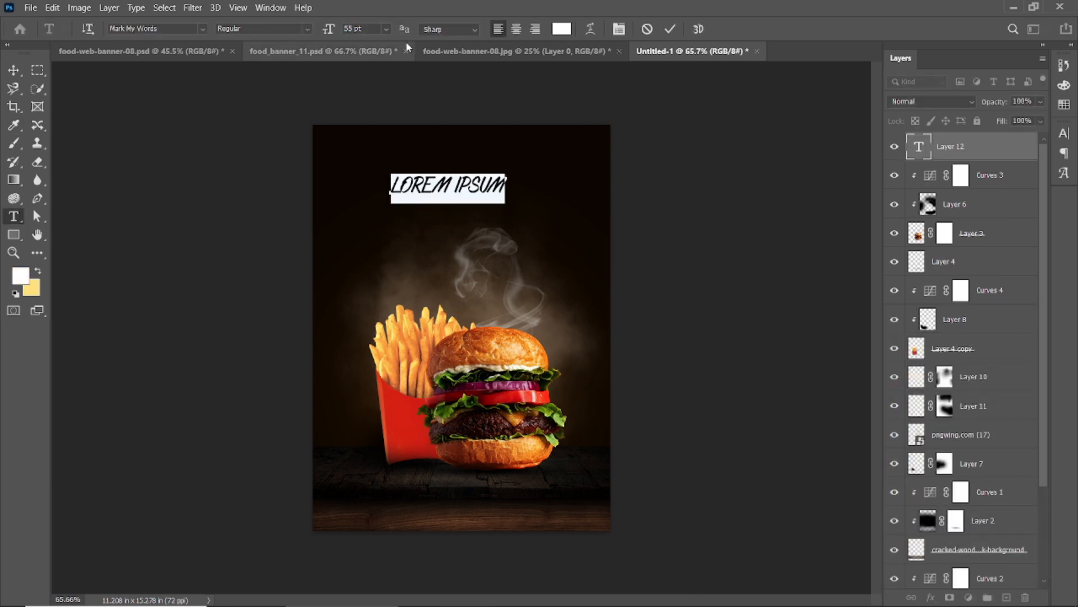
text(SUPER)
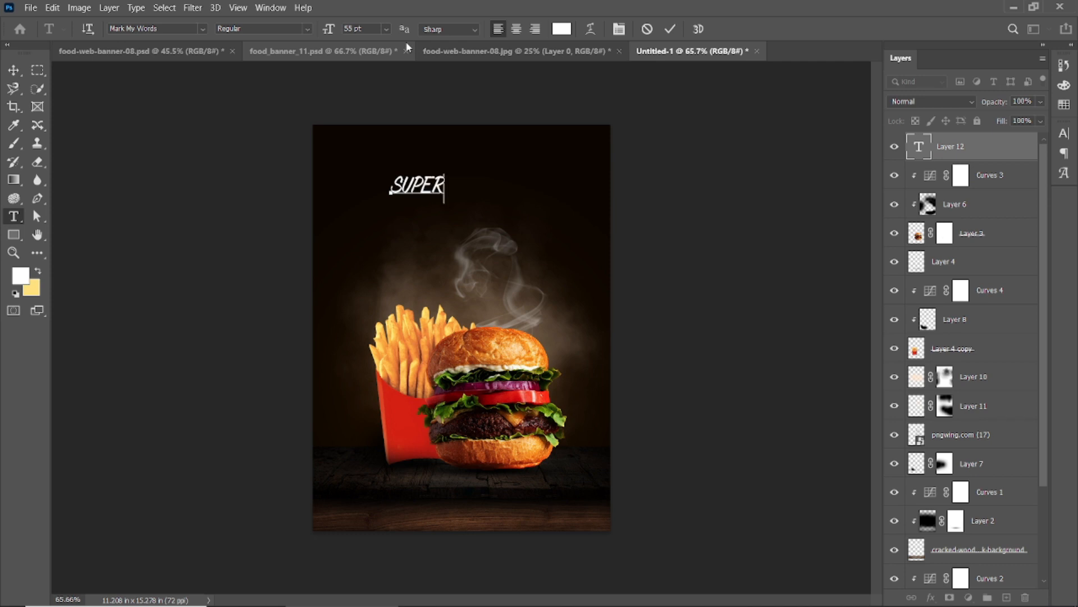
click(671, 29)
click(13, 72)
Change the "Super" text to the Badcats font and turn off All Caps.
double_click(414, 184)
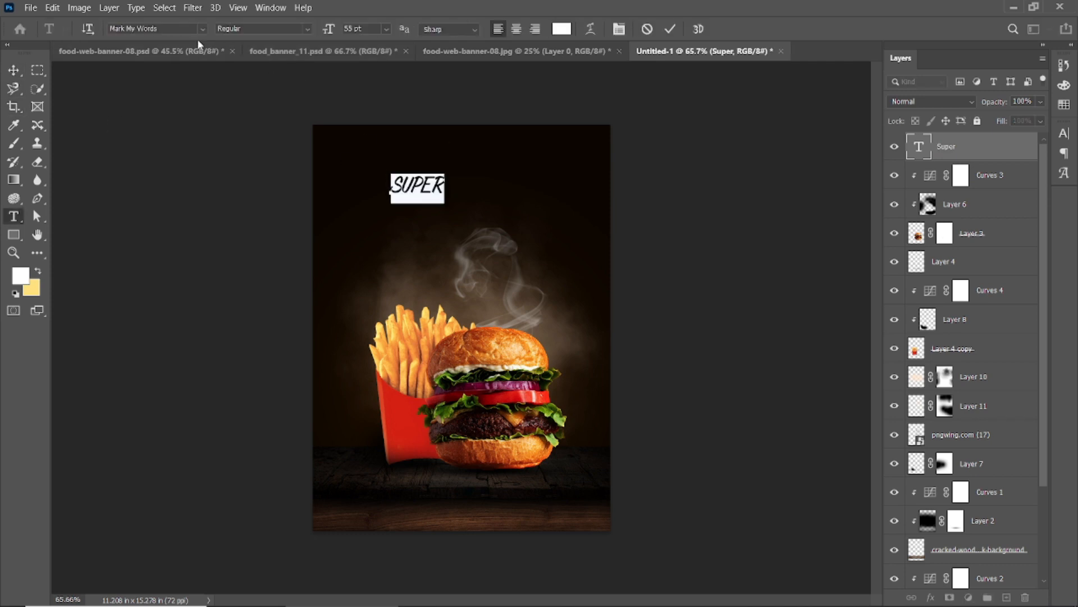
click(201, 29)
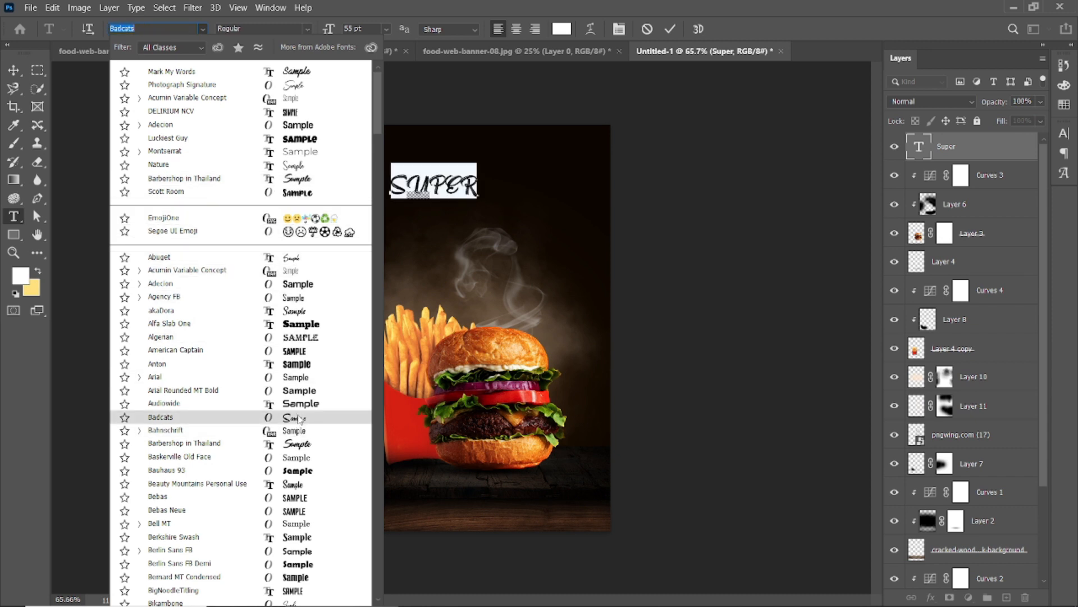
click(309, 444)
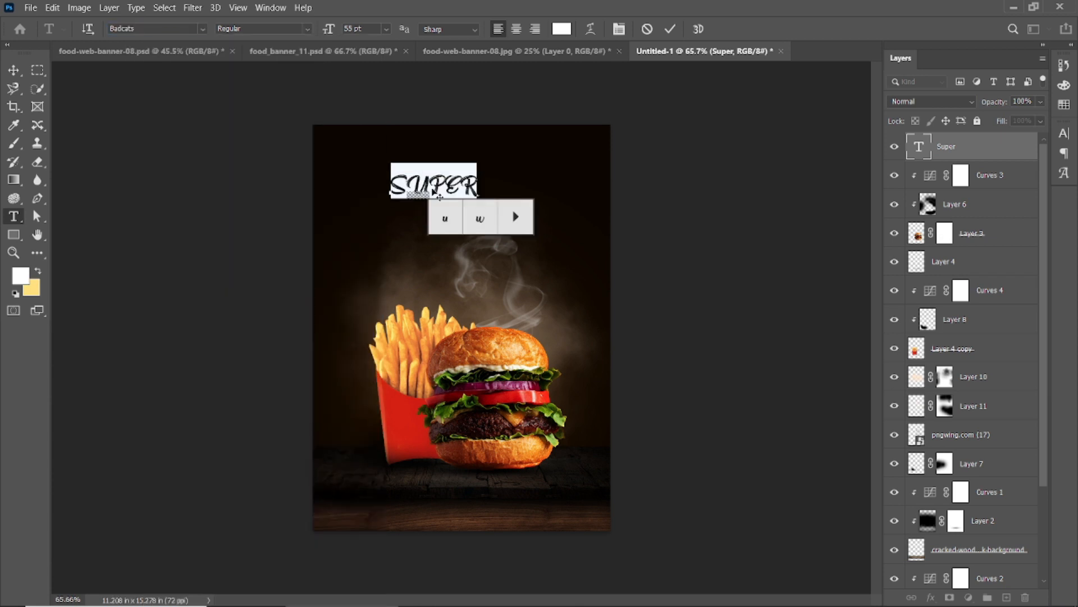
key(ctrl+t)
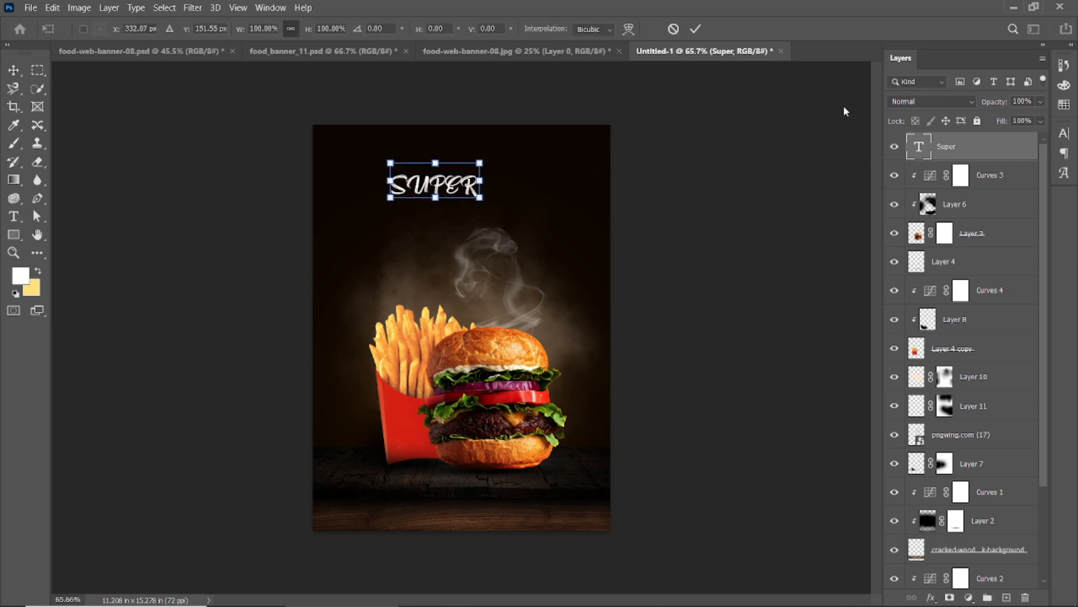
click(1062, 135)
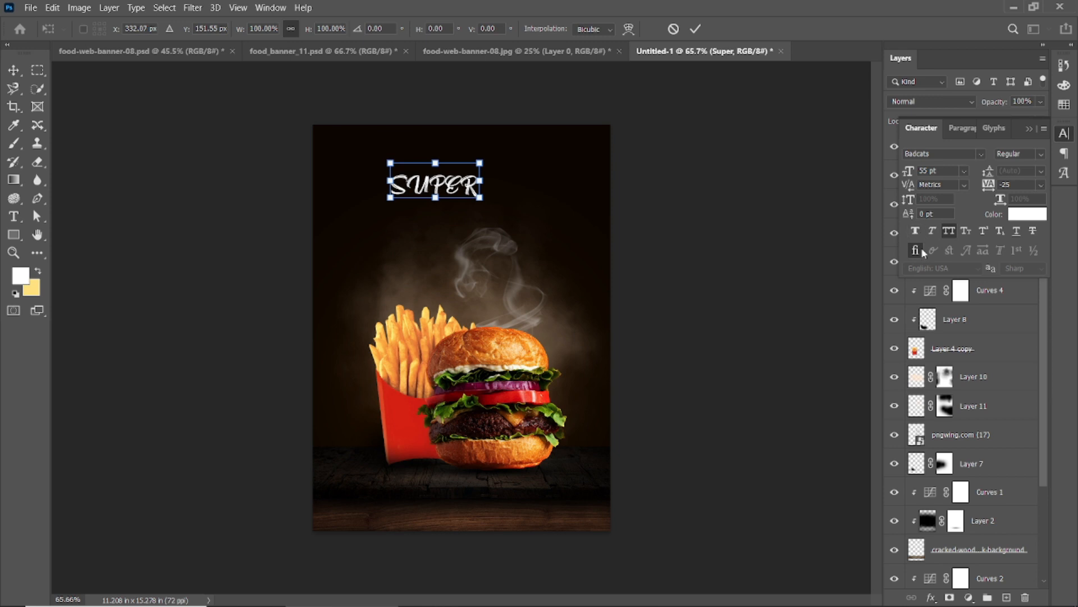
click(696, 28)
click(949, 231)
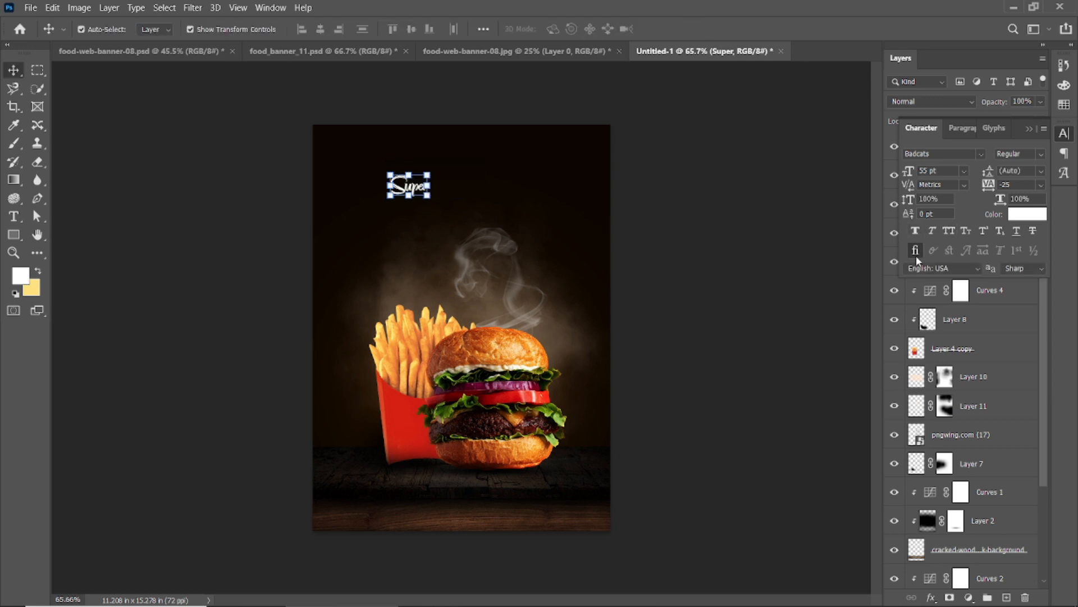
click(200, 73)
click(404, 185)
scroll(404, 186, up, 3)
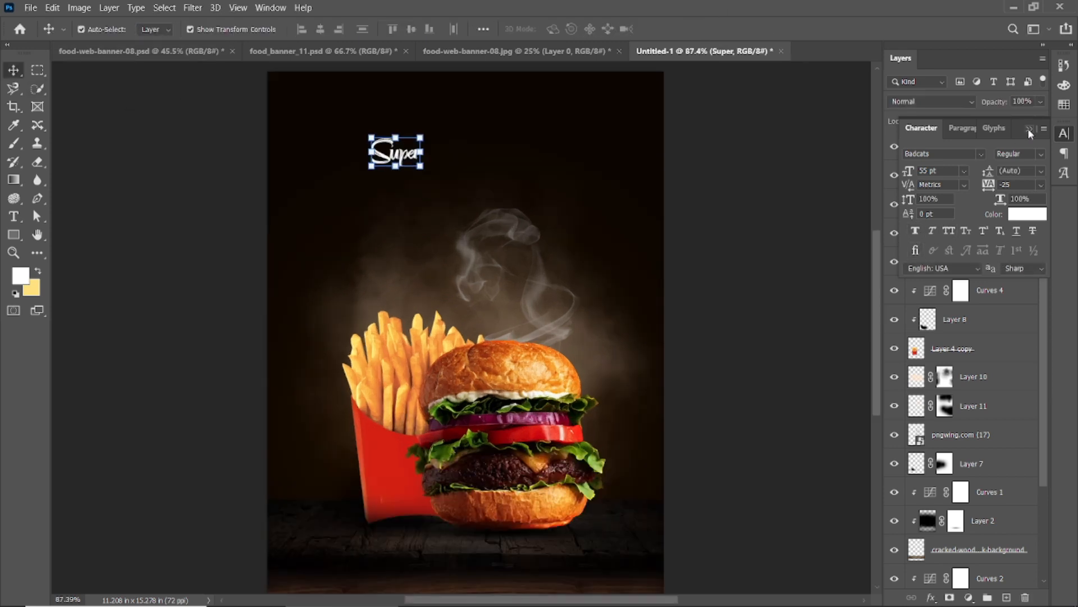
click(1029, 128)
Duplicate the "Super" text beside the original and change the copy to read "Delicious".
drag(403, 149, 473, 171)
double_click(465, 174)
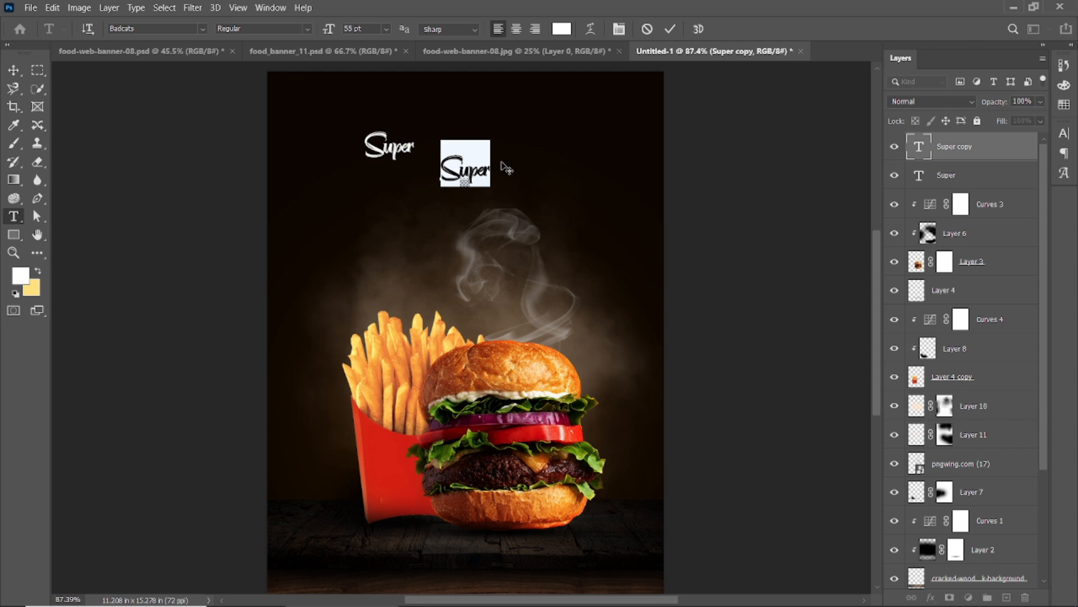
key(BackSpace)
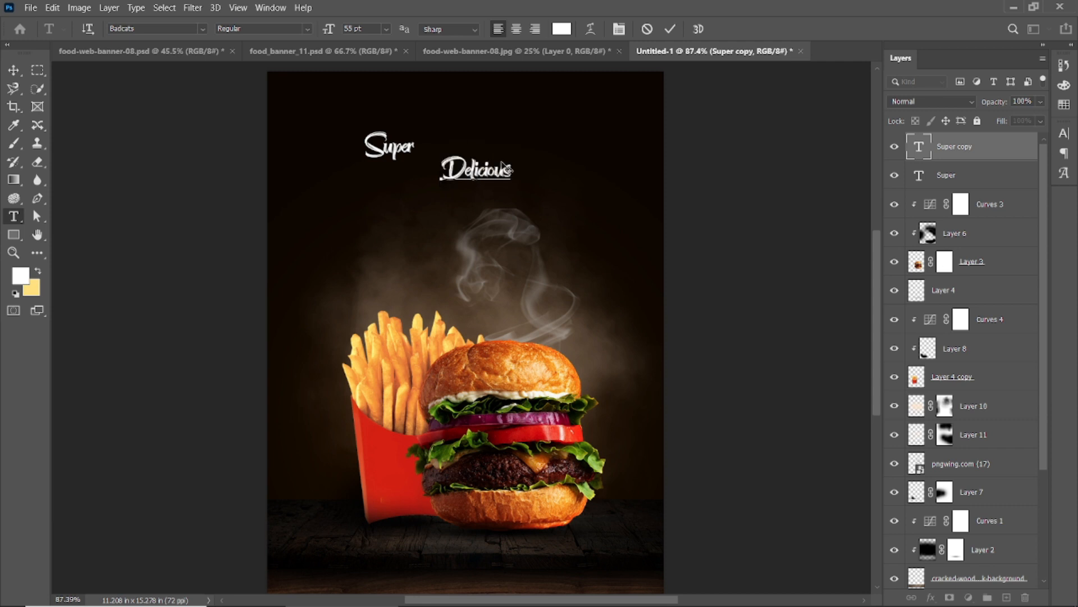
text(Delicious)
Recolor the "Delicious" text orange.
key(ctrl+a)
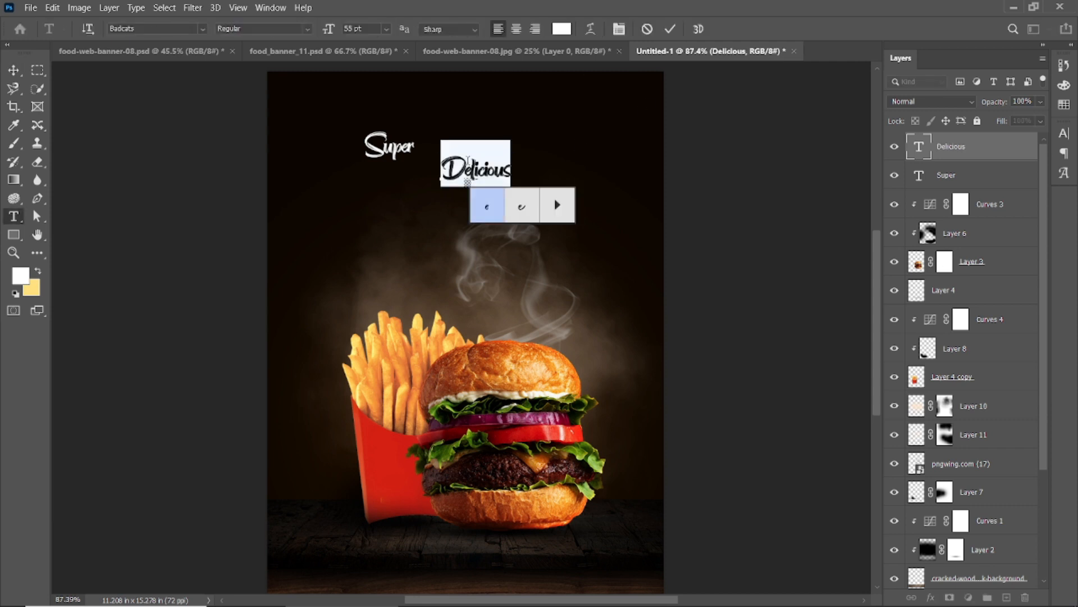
click(562, 30)
drag(900, 507, 899, 509)
click(847, 364)
mouse_move(848, 363)
mouse_down()
mouse_move(849, 349)
mouse_move(903, 345)
mouse_up()
click(991, 343)
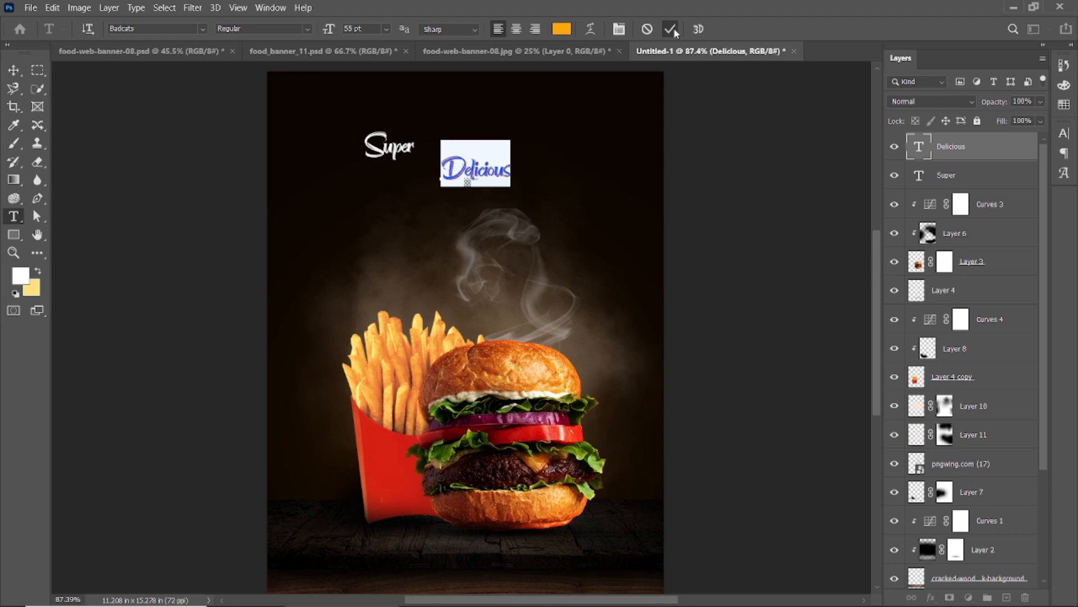
click(670, 29)
Scale down "Super" and arrange it just above the start of "Delicious".
key(v)
click(385, 150)
mouse_move(414, 132)
mouse_down()
mouse_move(405, 138)
mouse_move(433, 132)
mouse_up()
click(697, 29)
click(713, 129)
Duplicate "Delicious" below the original and turn the copy into white 70 pt text reading "Burger".
drag(481, 171, 438, 189)
double_click(434, 187)
click(561, 28)
click(707, 352)
click(1006, 346)
drag(329, 30, 342, 32)
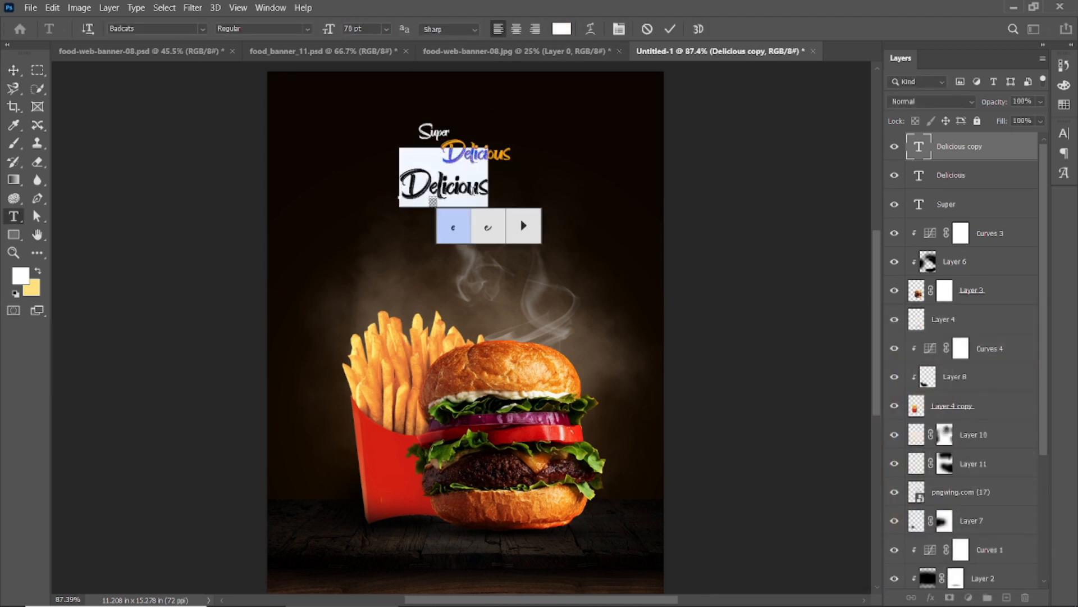
key(BackSpace)
text(Burger)
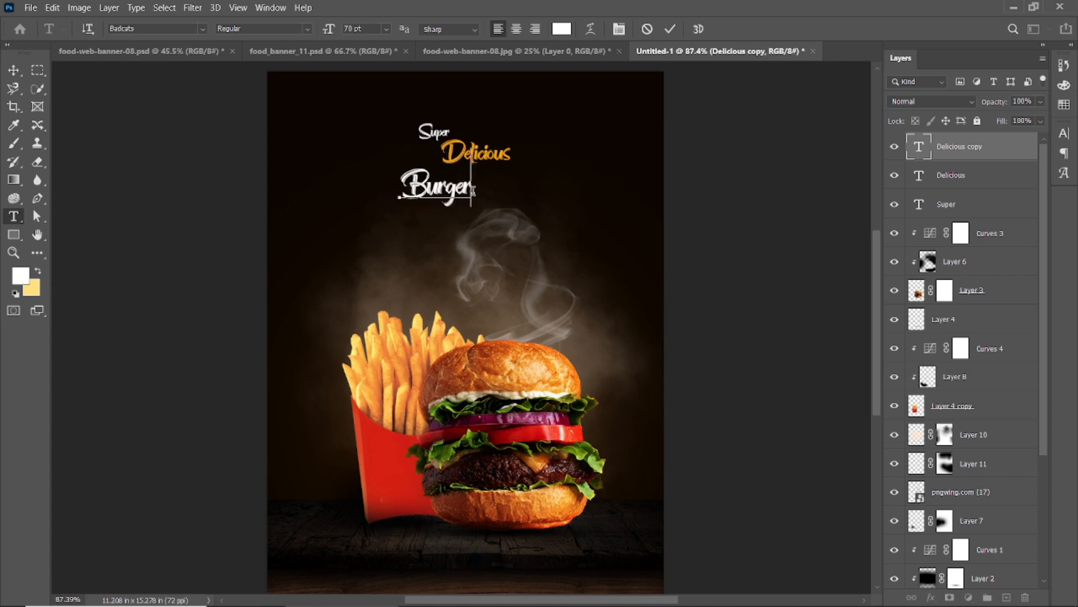
click(674, 30)
Increase the font size of "Burger" and move the word up close beneath "Delicious".
double_click(442, 186)
drag(327, 31, 338, 32)
click(669, 30)
key(v)
click(738, 200)
drag(449, 185, 449, 180)
click(728, 224)
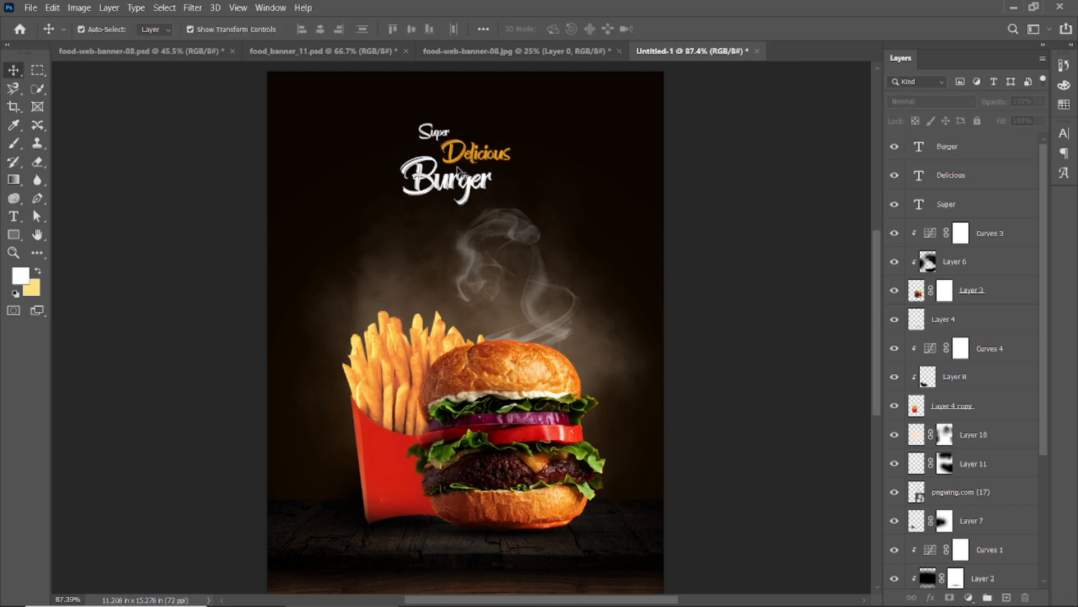
Scale the word "Super" down slightly more.
click(435, 136)
drag(451, 127, 441, 128)
click(696, 29)
click(746, 183)
Scale up the word "Burger" to about 120%.
click(446, 198)
drag(492, 205, 510, 219)
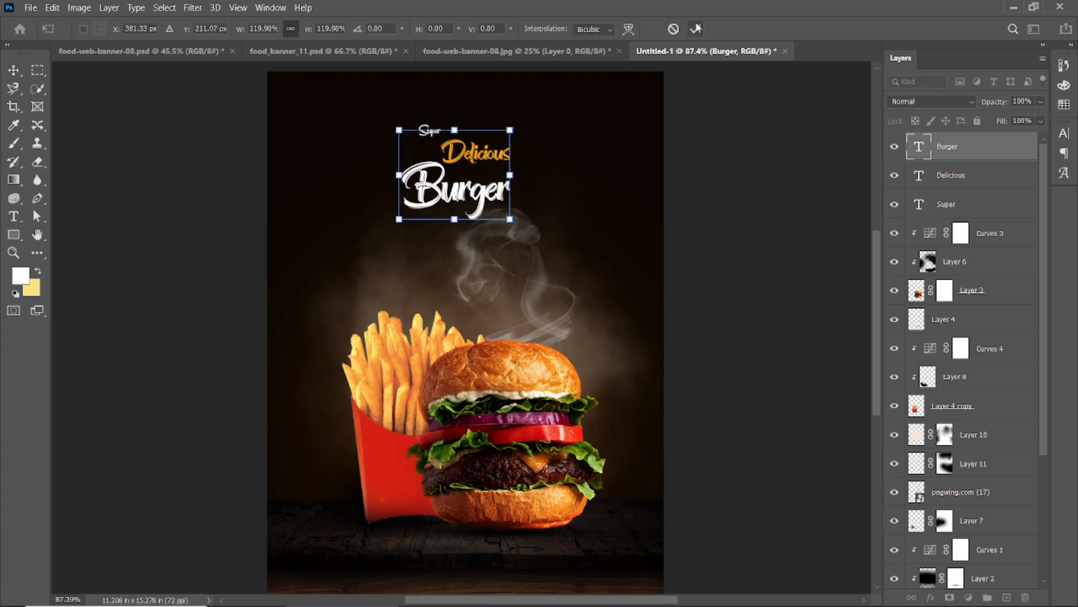
click(695, 28)
Tuck "Delicious" and "Super" closer together over the enlarged "Burger".
click(724, 168)
drag(490, 152, 460, 149)
click(696, 29)
click(716, 233)
scroll(409, 144, up, 8)
scroll(597, 222, down, 3)
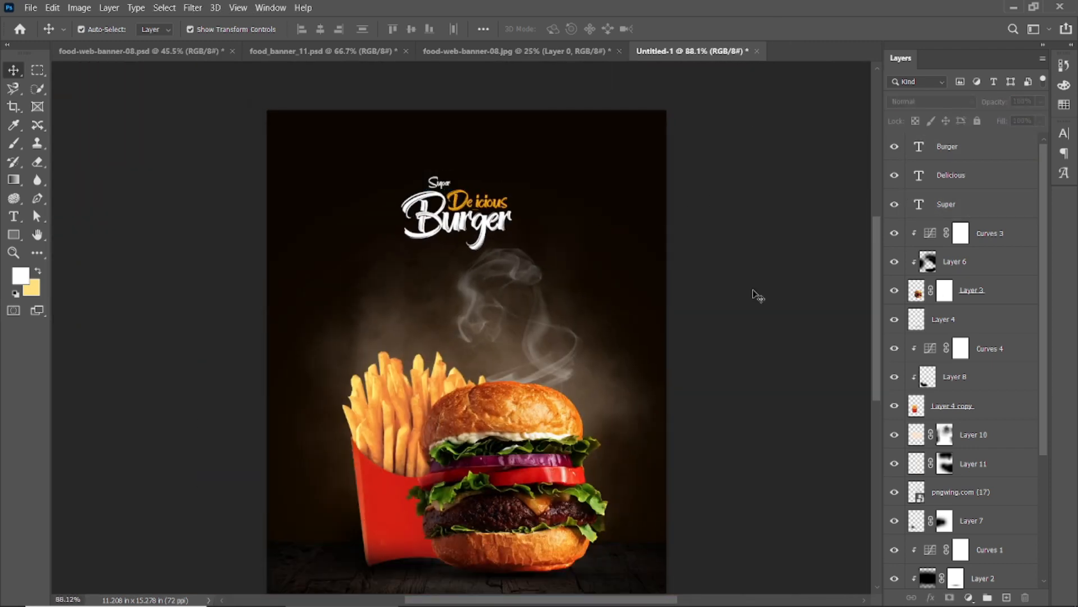
Move the three headline words together to the poster's horizontal centre.
click(980, 209)
drag(468, 231, 478, 230)
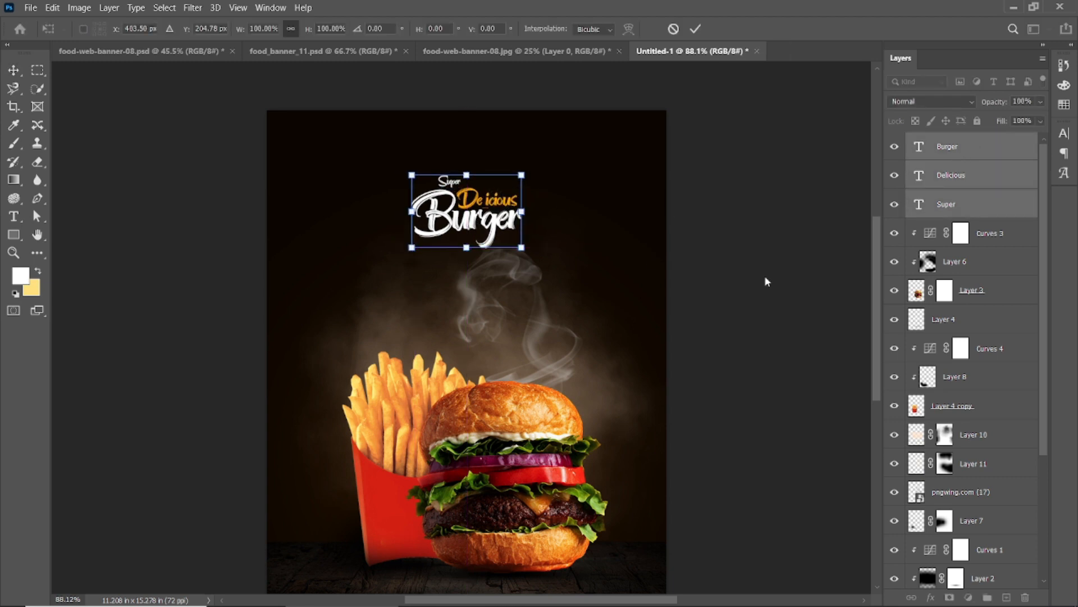
key(ctrl+minus)
Scale up "Super", "Delicious" and "Burger" together around their shared centre.
click(966, 147)
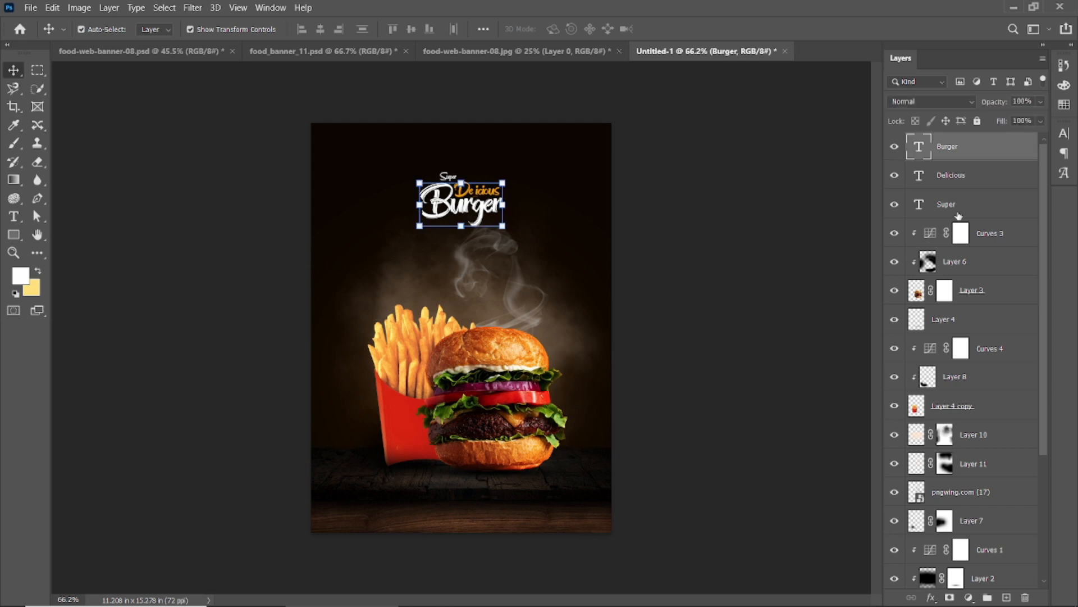
shift+click(966, 204)
drag(503, 228, 480, 220)
key(Return)
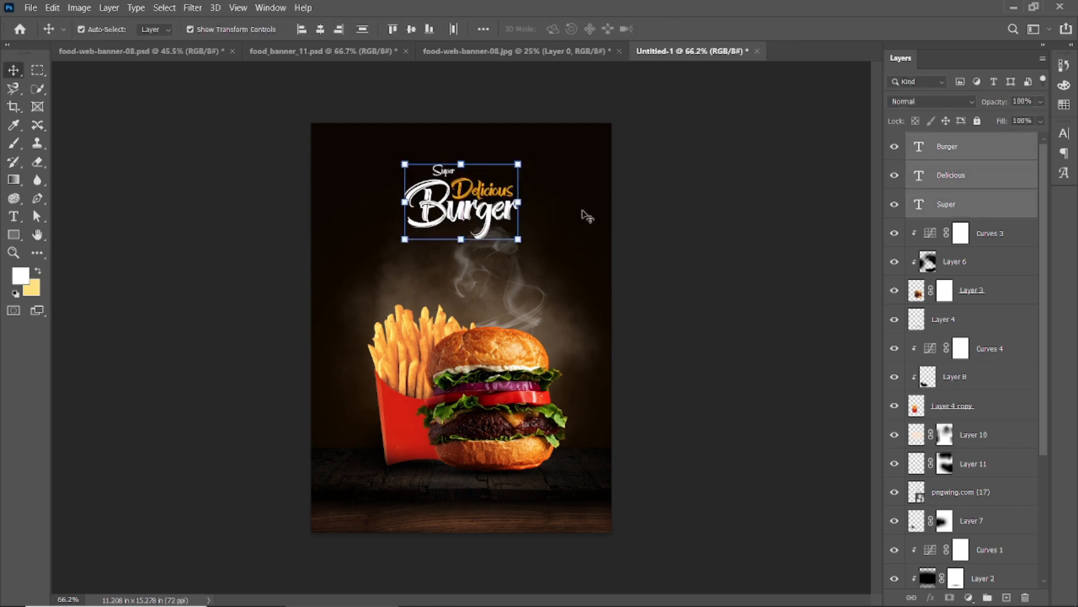
click(722, 224)
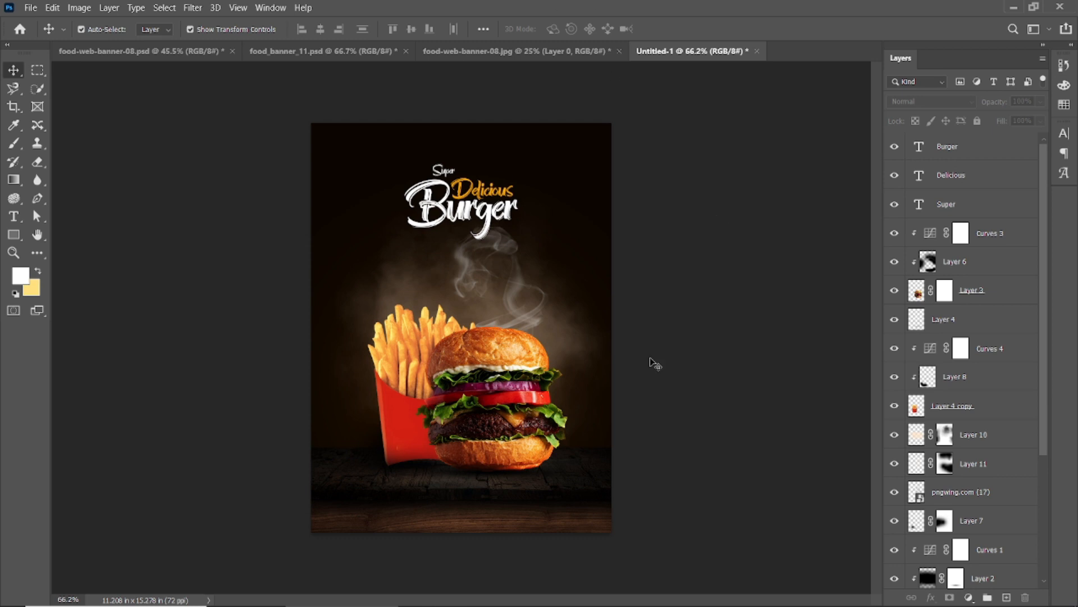
Select Layer 2 above the cracked wood and set up the Brush tool with black as foreground colour.
click(578, 480)
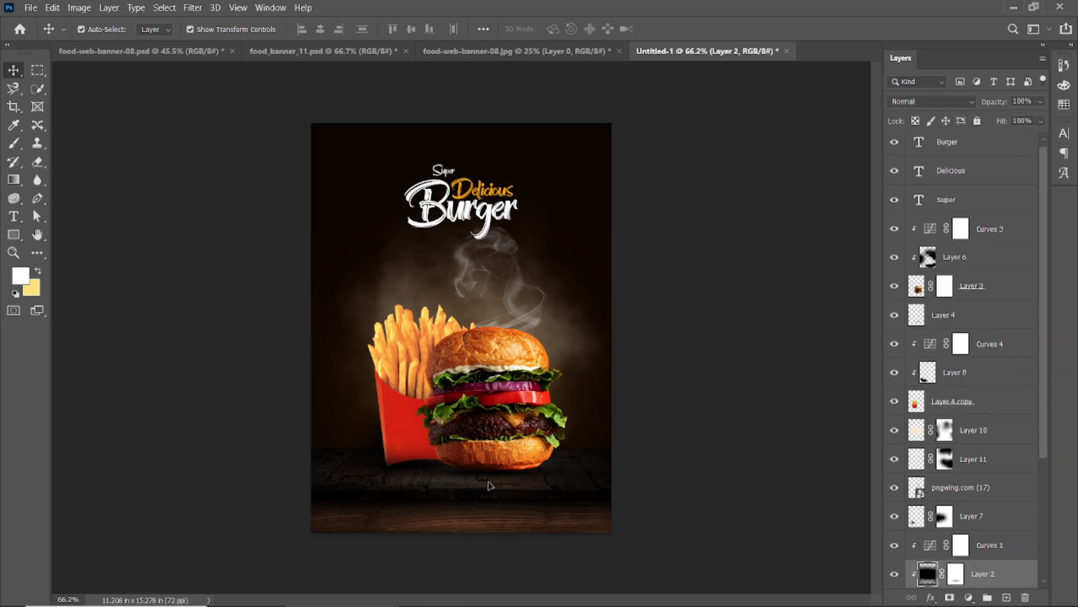
scroll(910, 512, down, 2)
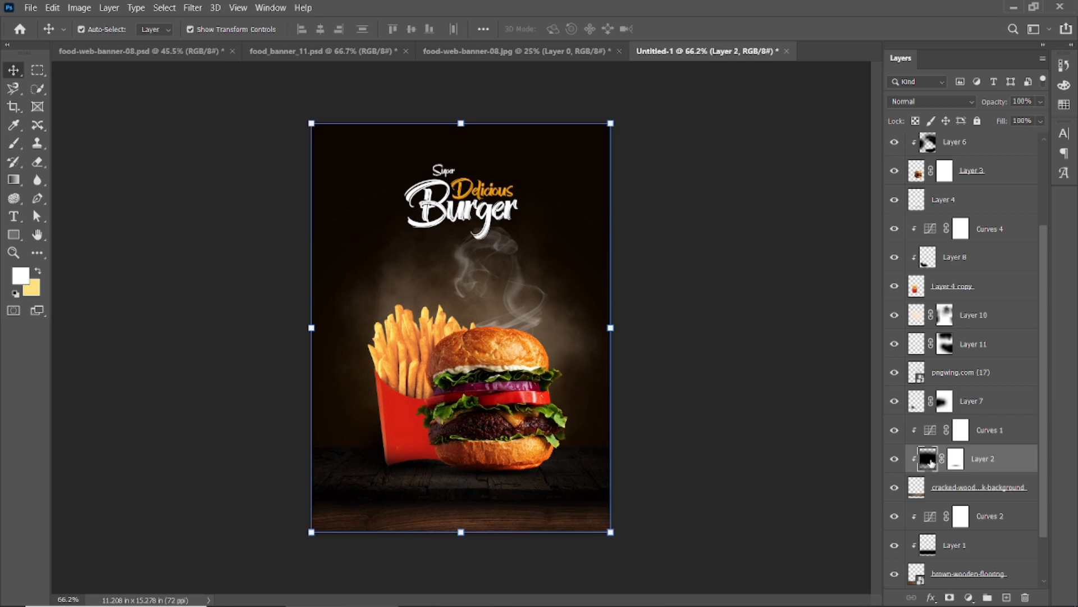
click(13, 143)
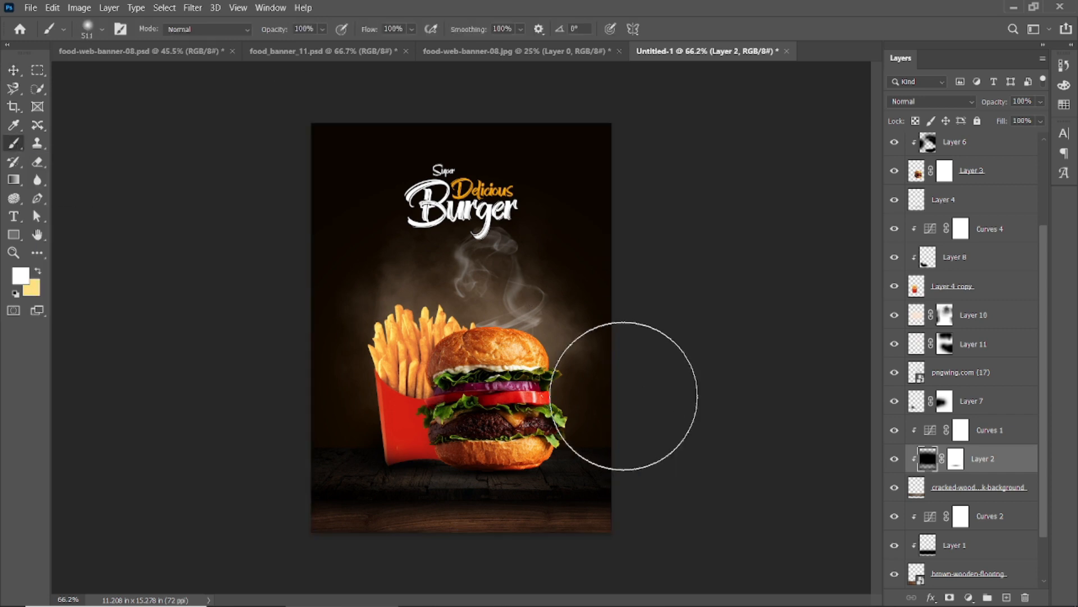
click(26, 277)
click(706, 529)
click(1023, 344)
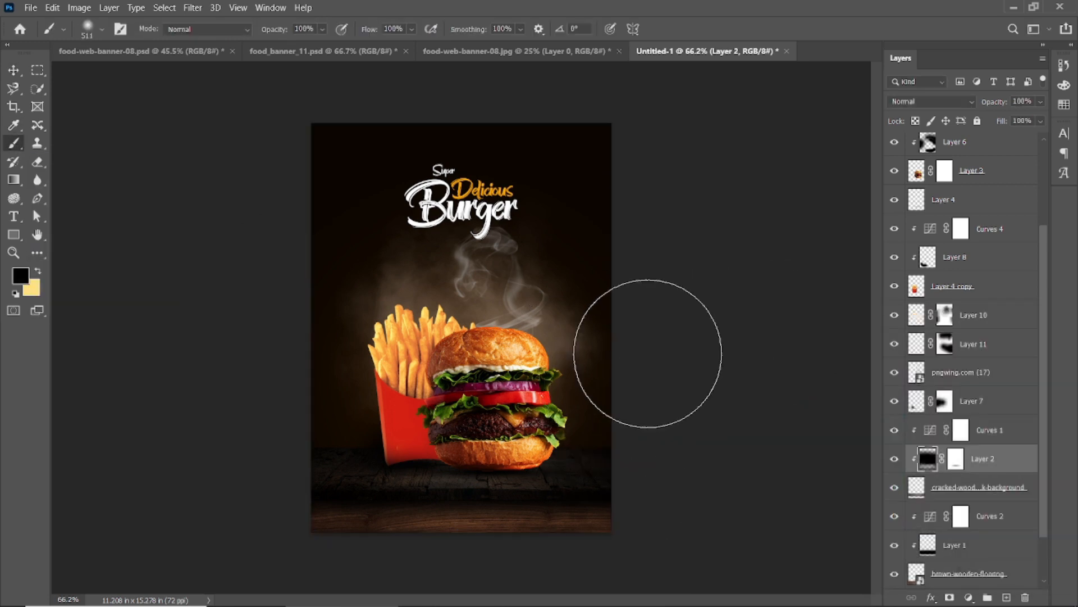
Enlarge the brush to 900 px and return to the Move tool with nothing selected.
key(bracketright)
key(bracketright)
key(bracketright)
key(bracketright)
scroll(416, 502, down, 3)
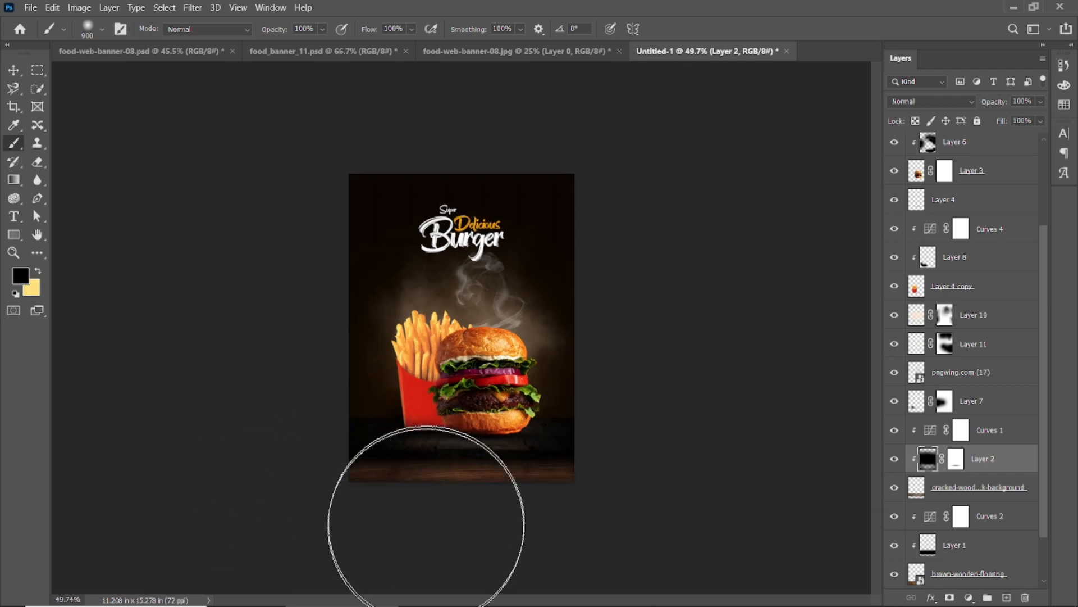
click(15, 71)
click(123, 119)
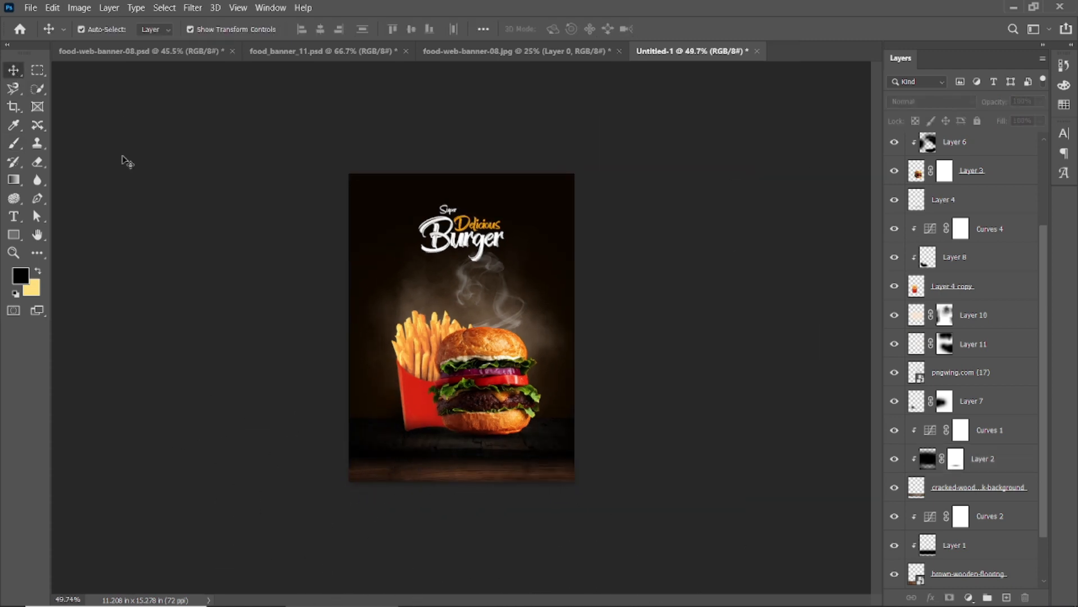
Try darkening the wooden floor with the black brush on Layer 1 and undo the painting.
scroll(581, 322, up, 3)
scroll(510, 467, down, 4)
click(966, 543)
scroll(982, 523, down, 2)
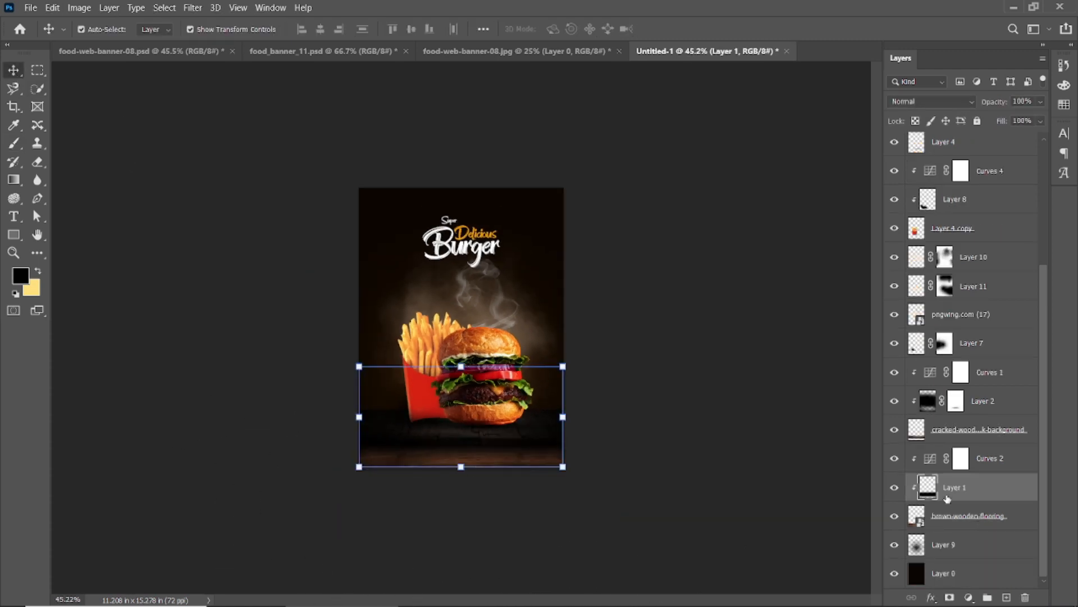
key(b)
scroll(618, 578, up, 2)
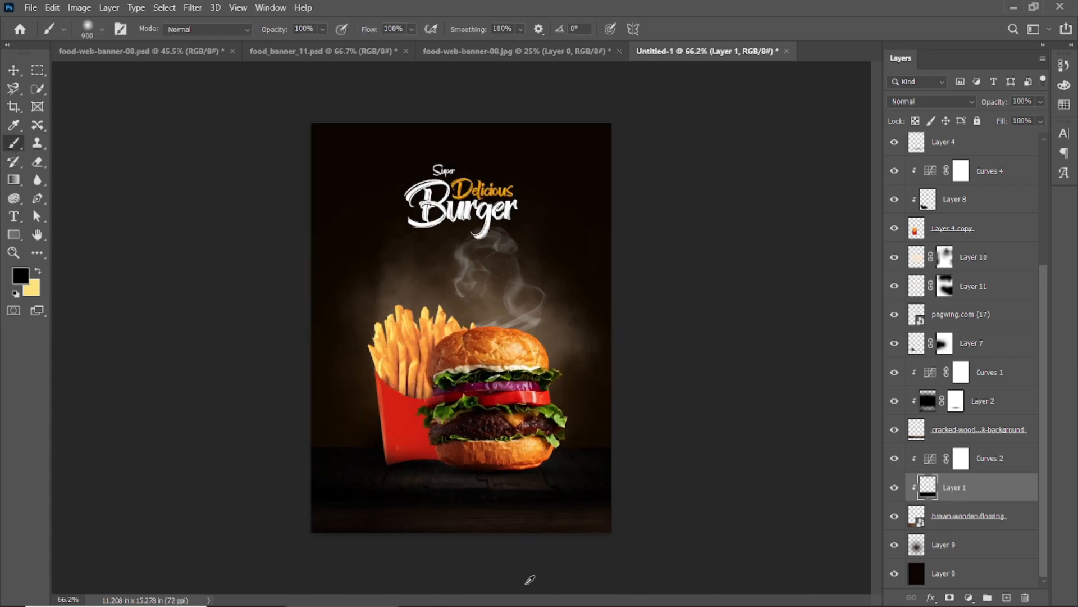
key(ctrl+z)
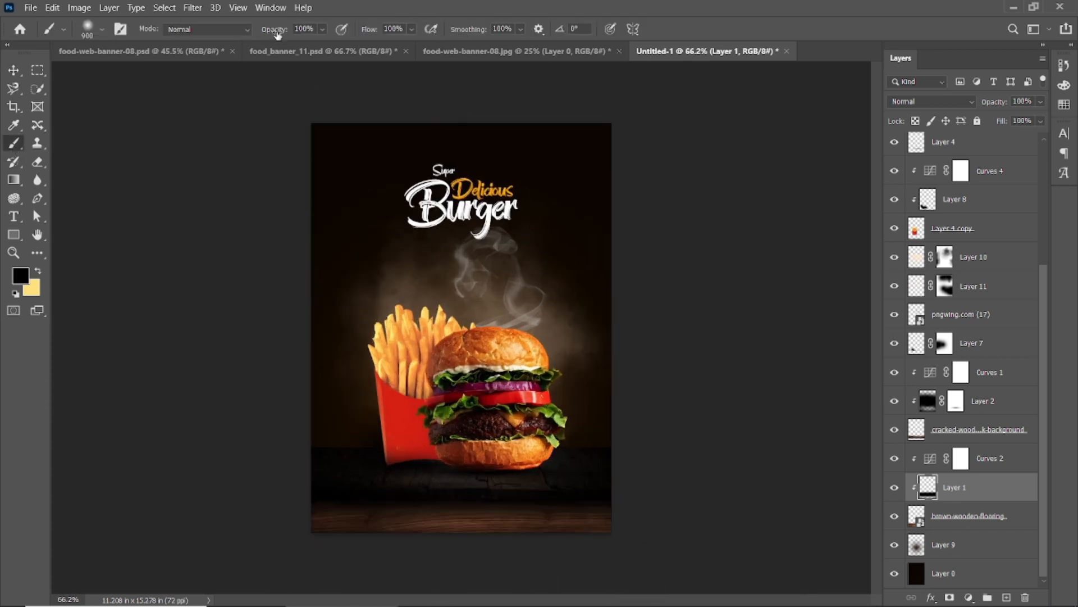
Add a clipped layer above Layer 1 and darken the poster's lower wood with black brushwork at 62% opacity and 100% flow.
click(1007, 597)
scroll(418, 485, down, 1)
drag(276, 29, 264, 32)
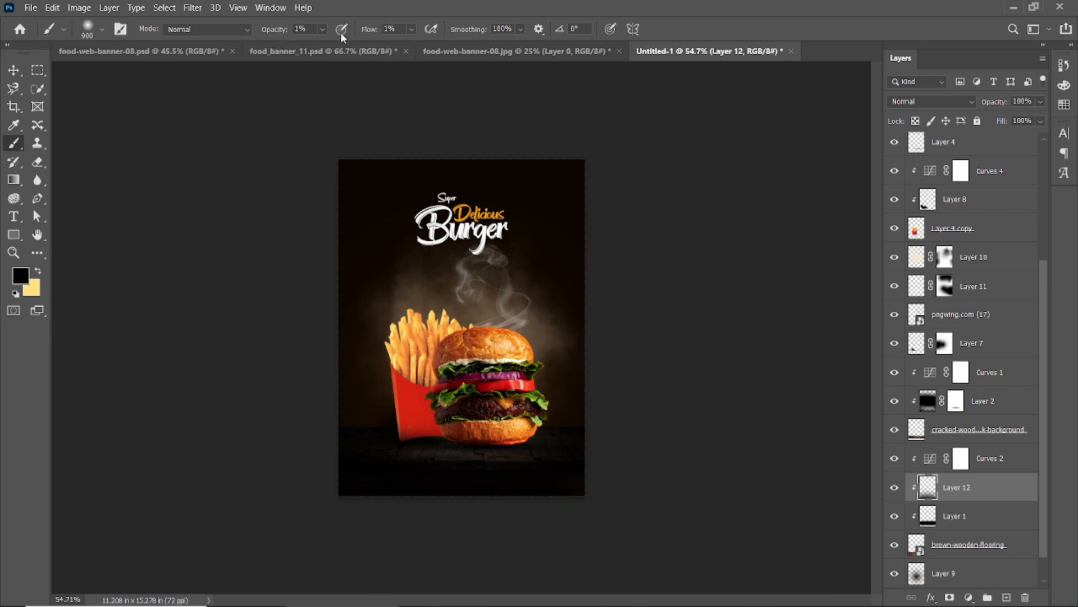
scroll(469, 458, down, 1)
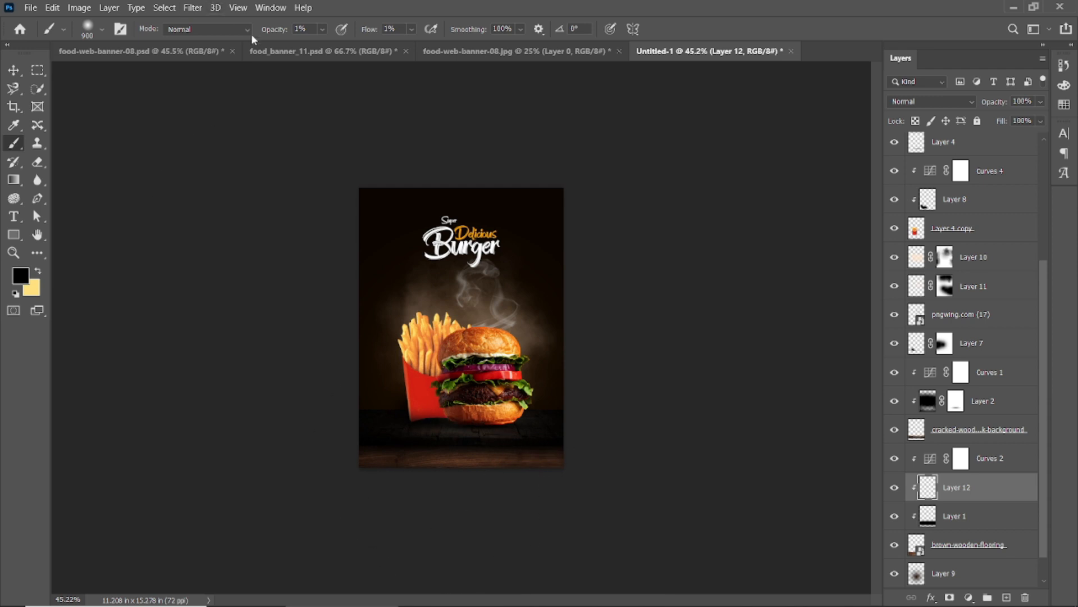
drag(371, 34, 433, 35)
drag(366, 522, 735, 549)
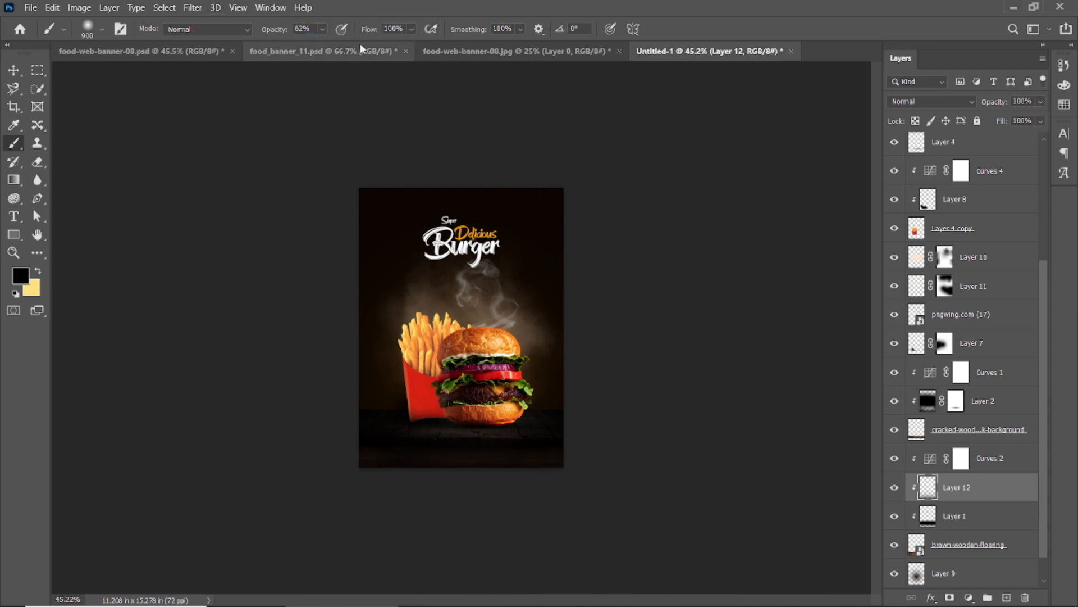
key(v)
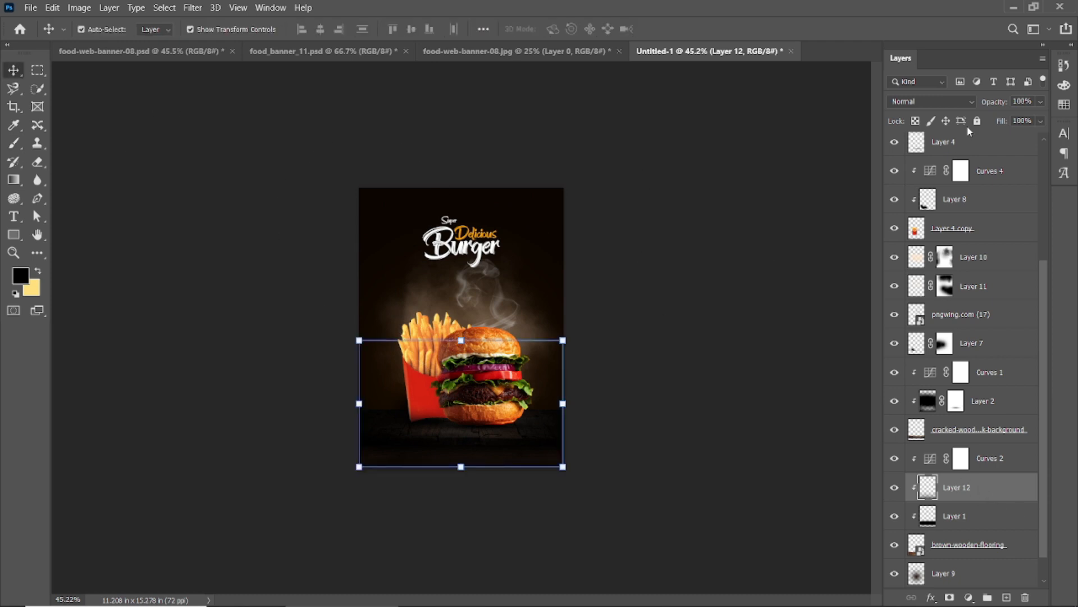
click(479, 487)
scroll(480, 487, up, 4)
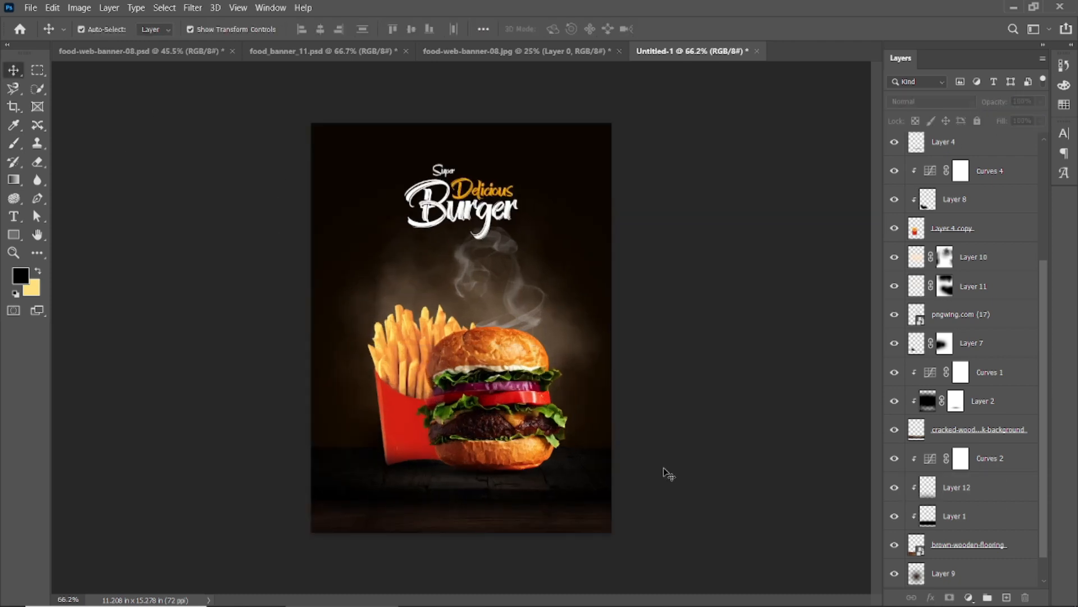
scroll(663, 467, down, 1)
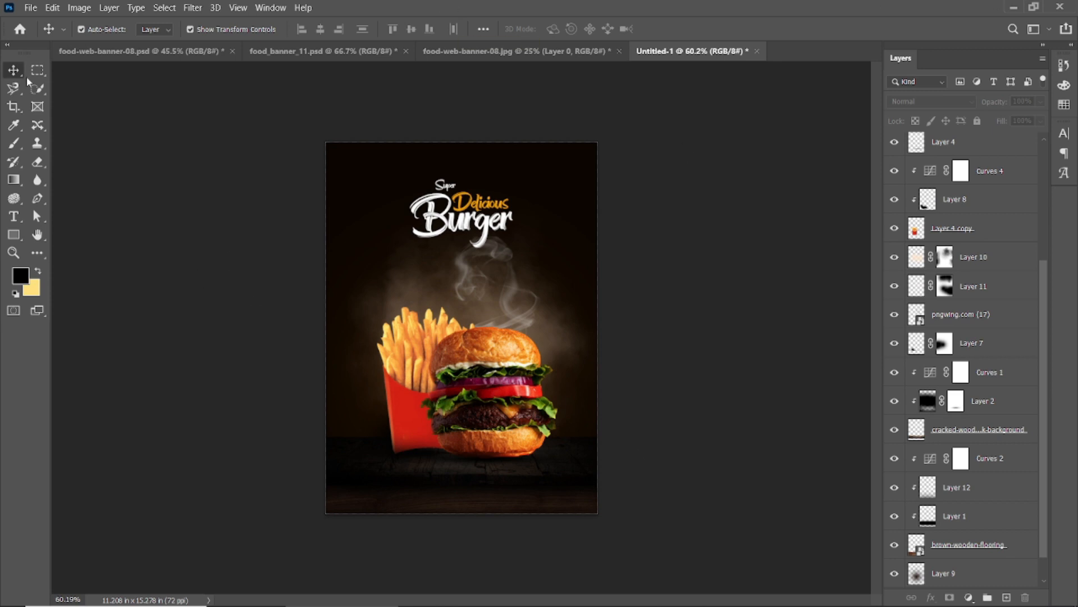
Set the foreground colour to white and draw a circle about 9 px wide below "Burger", above the fries.
click(14, 234)
click(62, 264)
scroll(428, 305, up, 6)
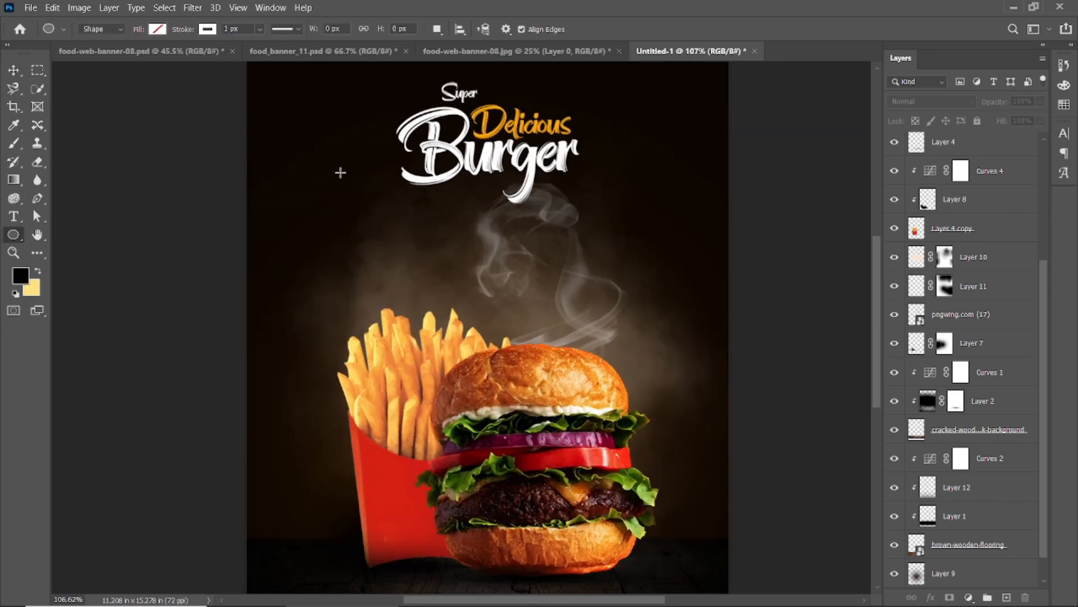
click(21, 276)
drag(725, 365, 683, 341)
click(1005, 345)
drag(343, 223, 341, 220)
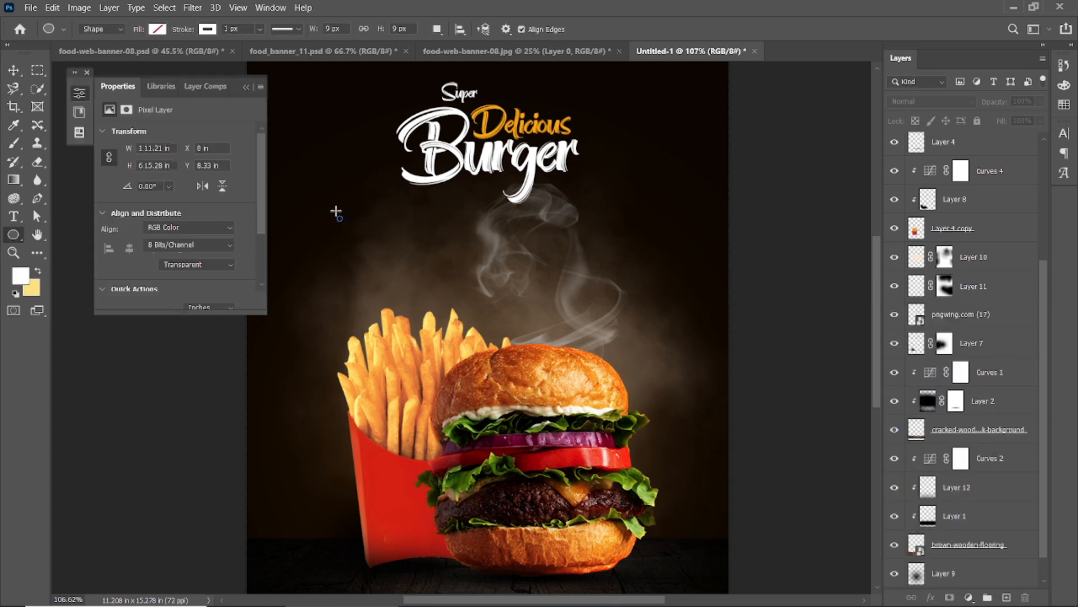
Fill the small circle with orange and remove its stroke.
click(144, 256)
click(119, 280)
click(145, 233)
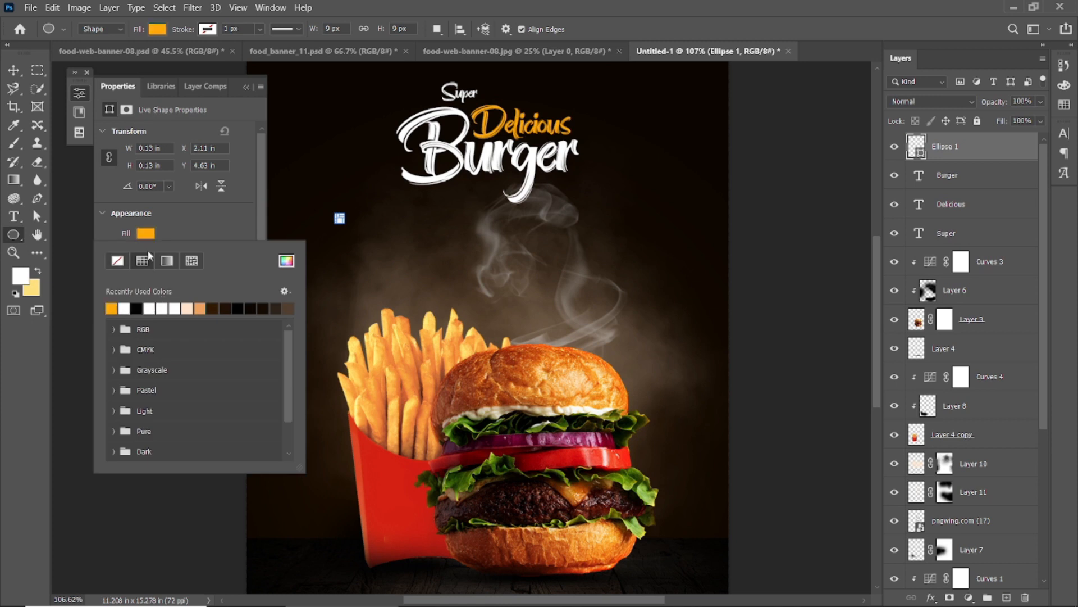
click(245, 87)
click(13, 70)
click(787, 150)
scroll(487, 327, down, 3)
Duplicate the orange dot and move the copy up to the poster's top edge above "Burger".
click(984, 155)
key(ctrl+t)
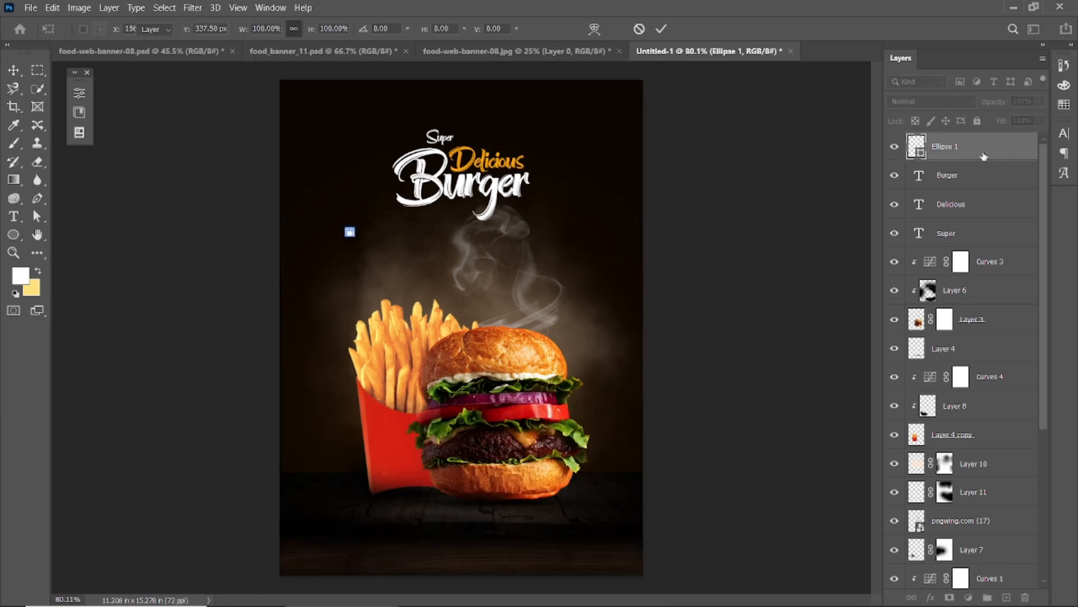
key(ctrl+alt+t)
scroll(358, 232, up, 6)
drag(294, 239, 795, 160)
scroll(488, 281, down, 5)
key(alt+space)
click(549, 215)
drag(558, 250, 486, 118)
Scale down the orange dot at the poster's top edge slightly.
scroll(485, 119, up, 3)
drag(486, 254, 481, 155)
scroll(490, 136, up, 6)
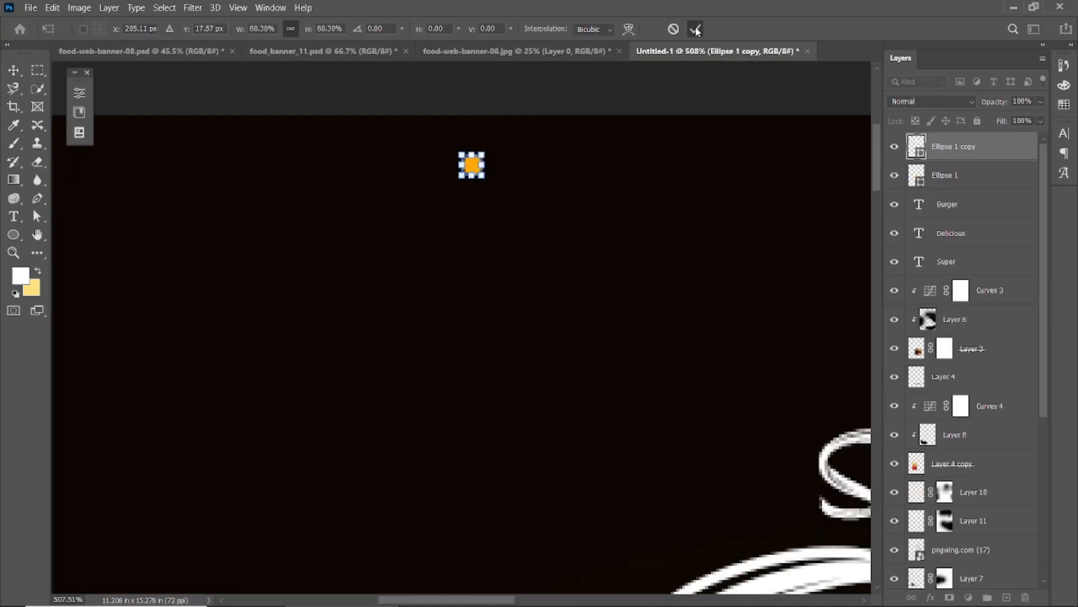
click(696, 30)
Duplicate the original orange dot, place the copy on the wood left below the fries and shrink it.
scroll(362, 253, down, 10)
click(368, 247)
key(ctrl+t)
scroll(378, 283, up, 7)
drag(977, 181, 1007, 597)
scroll(387, 241, down, 5)
drag(366, 198, 320, 513)
scroll(355, 465, down, 3)
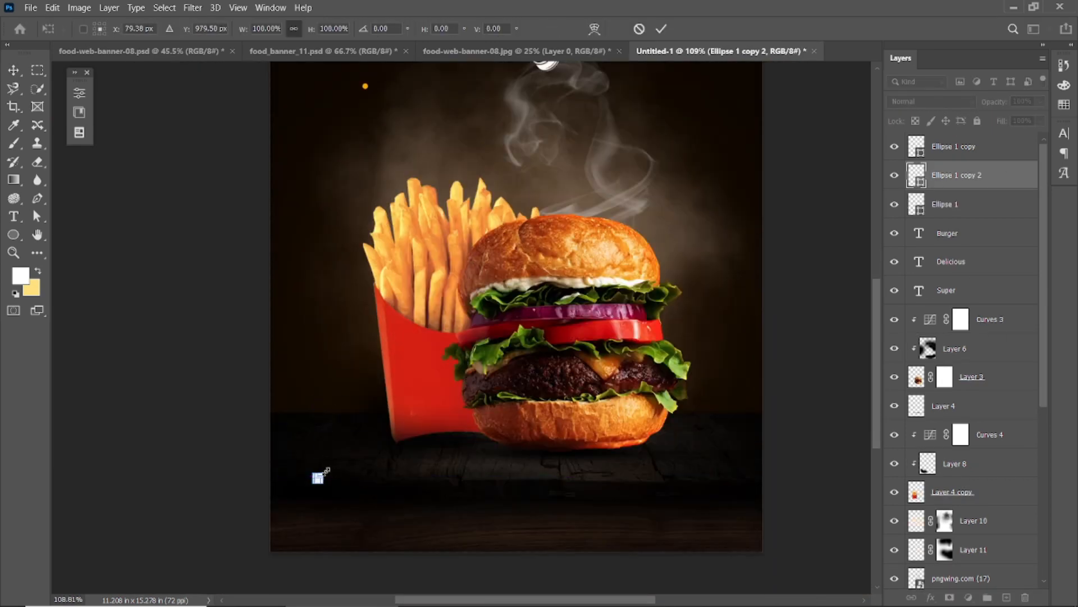
drag(325, 471, 322, 475)
click(825, 144)
Duplicate the original orange dot and place the copy on the wood to the right of the burger.
scroll(814, 169, up, 2)
drag(966, 204, 1007, 597)
key(ctrl+t)
drag(365, 132, 715, 526)
Add two more orange dot copies, one on the wood beneath the burger and a tiny one near the poster's lower edge.
drag(955, 205, 1006, 597)
key(ctrl+t)
drag(715, 528, 486, 540)
drag(435, 575, 432, 582)
scroll(431, 581, down, 1)
drag(426, 521, 429, 524)
key(Return)
click(822, 285)
Duplicate the original orange dot and place a much smaller copy left of the fries.
scroll(449, 270, down, 2)
alt+click(356, 237)
key(ctrl+t)
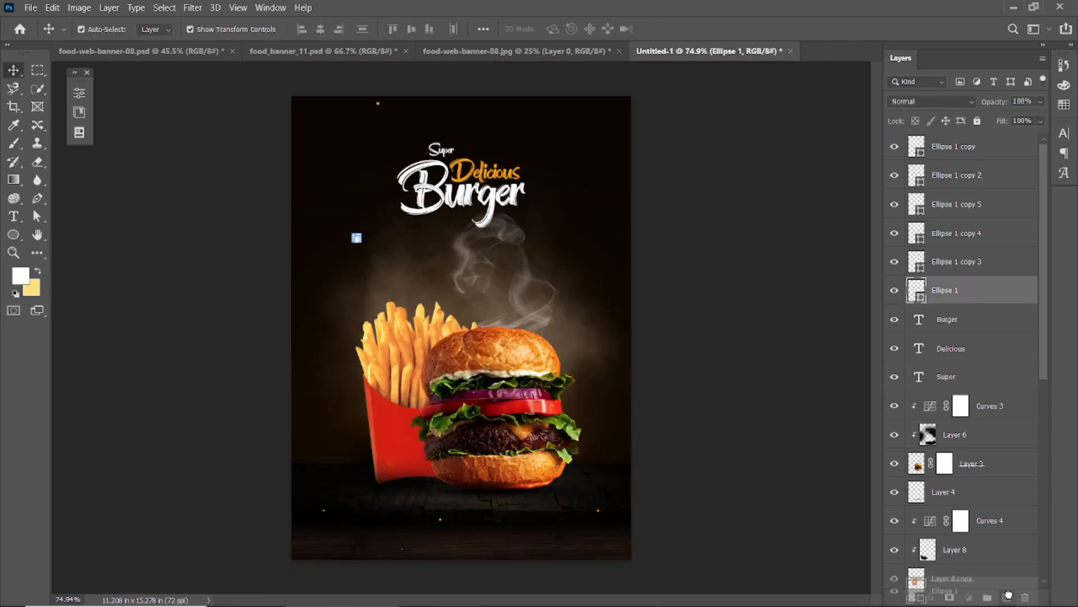
drag(356, 324, 324, 349)
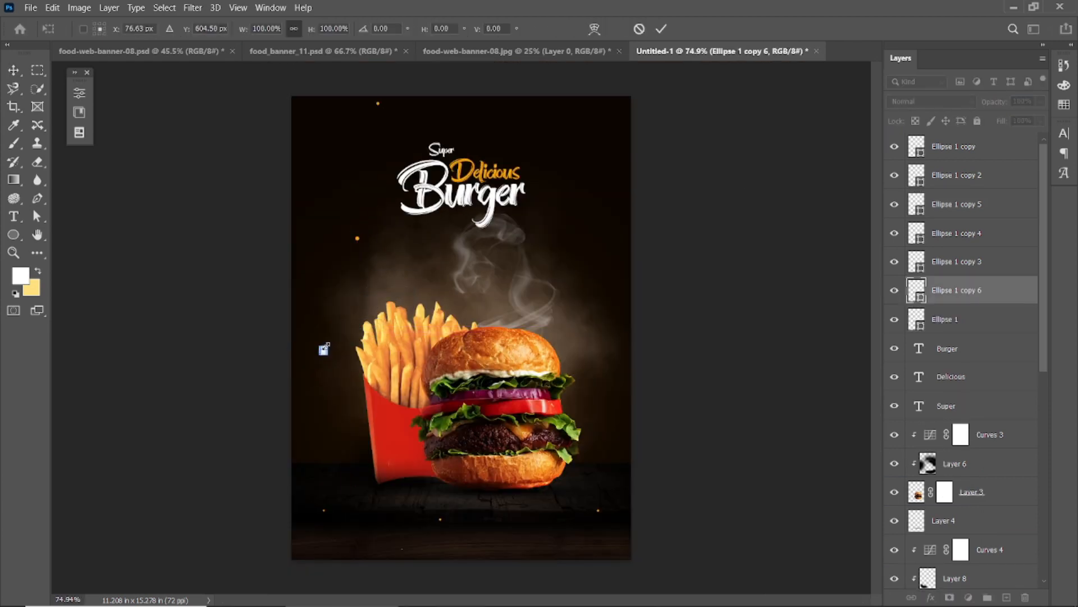
click(661, 28)
click(657, 78)
Duplicate the original orange dot and place a tiny copy just above "Super".
click(358, 237)
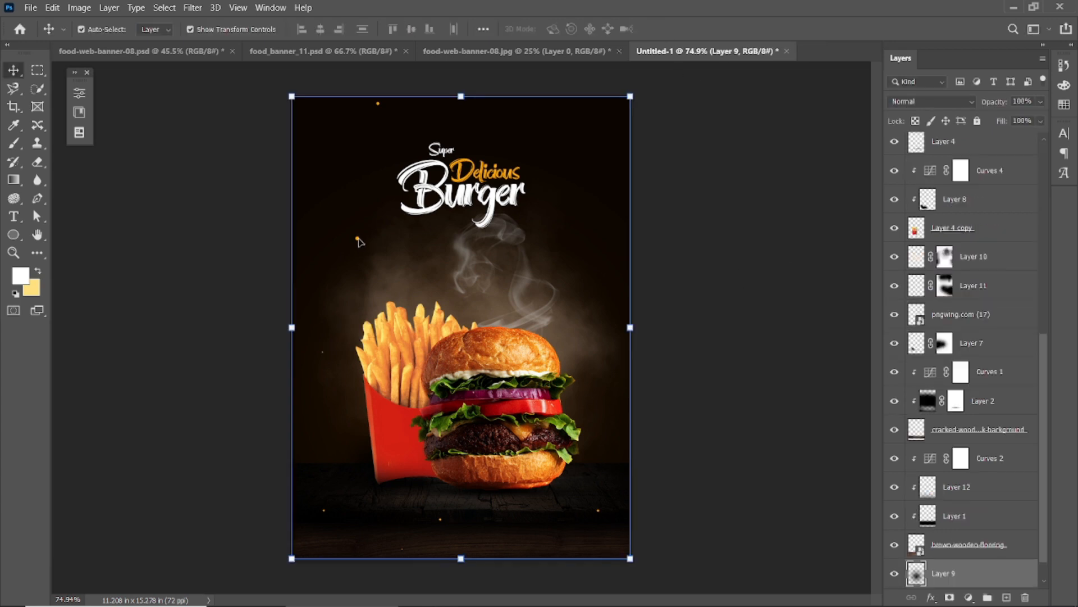
click(356, 238)
key(ctrl+j)
key(ctrl+t)
drag(357, 239, 418, 117)
click(694, 190)
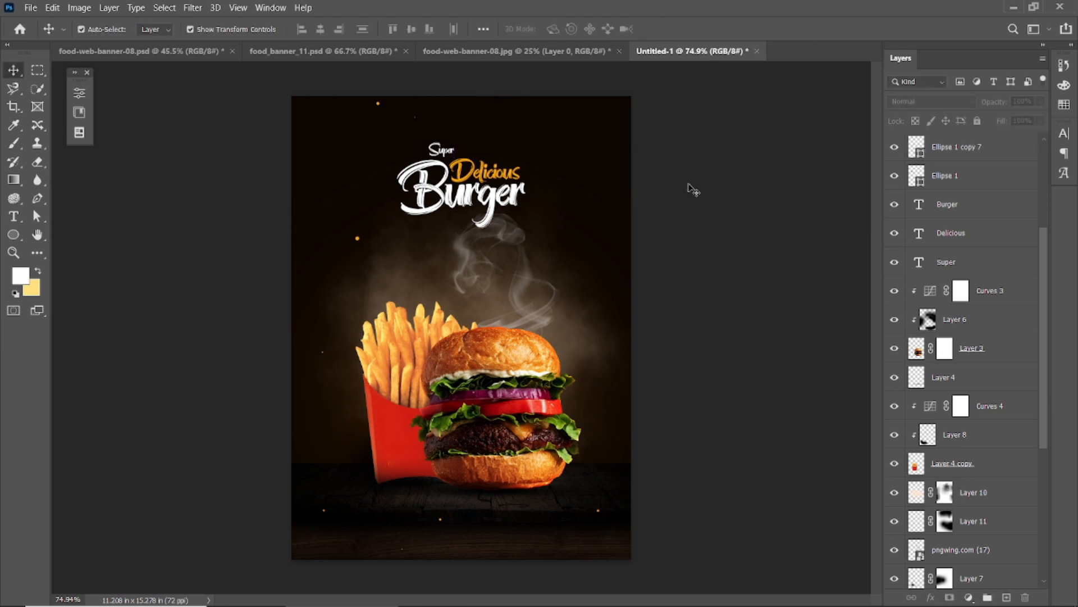
Duplicate the tiny dot left of the fries and move the copy down towards the poster's left edge.
alt+click(324, 353)
key(ctrl+t)
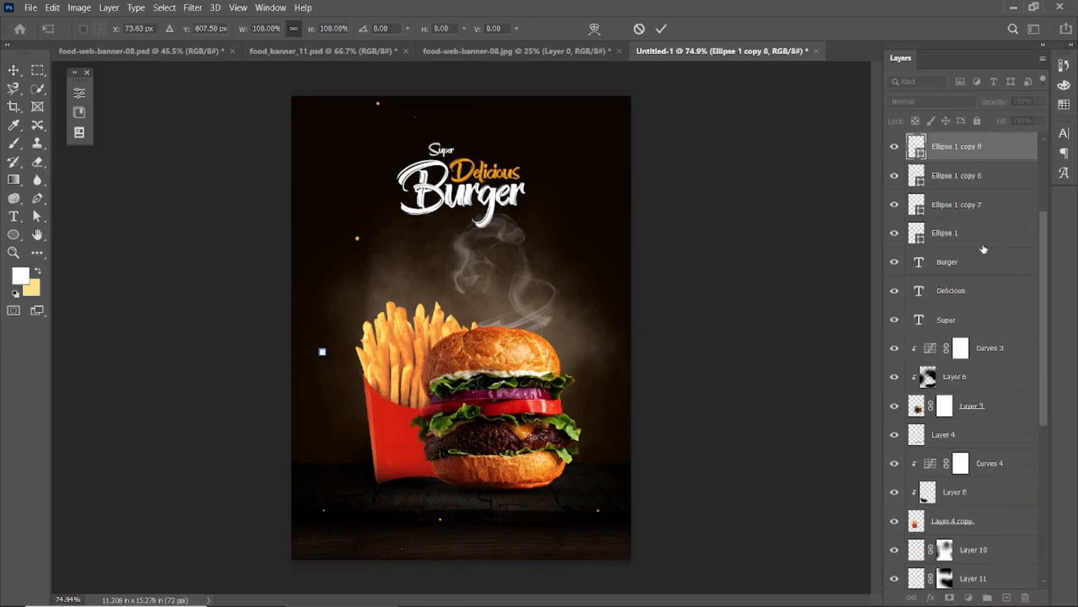
scroll(322, 357, up, 10)
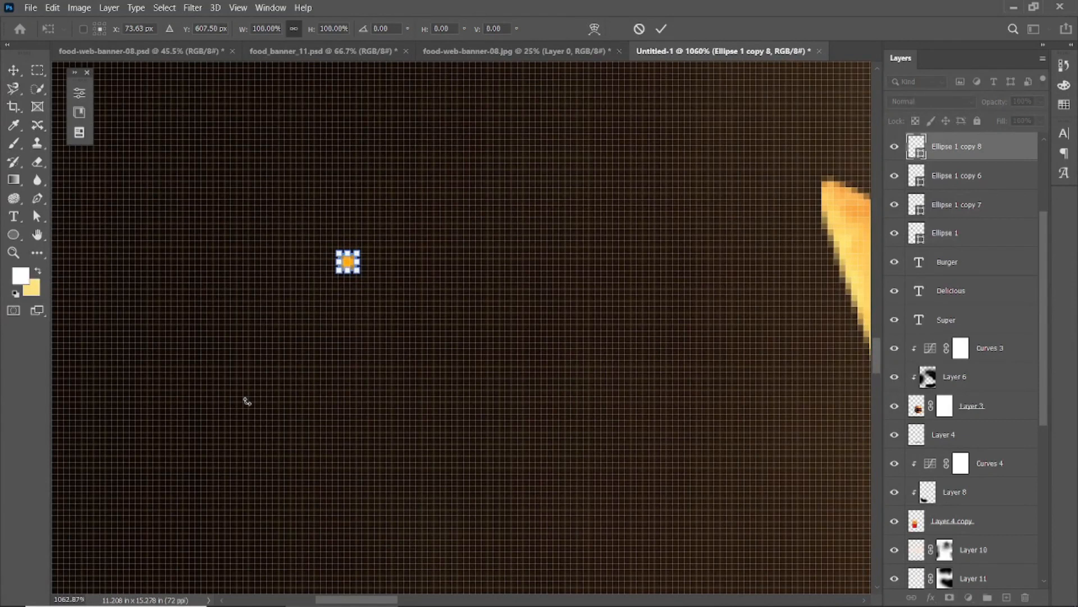
scroll(413, 502, down, 9)
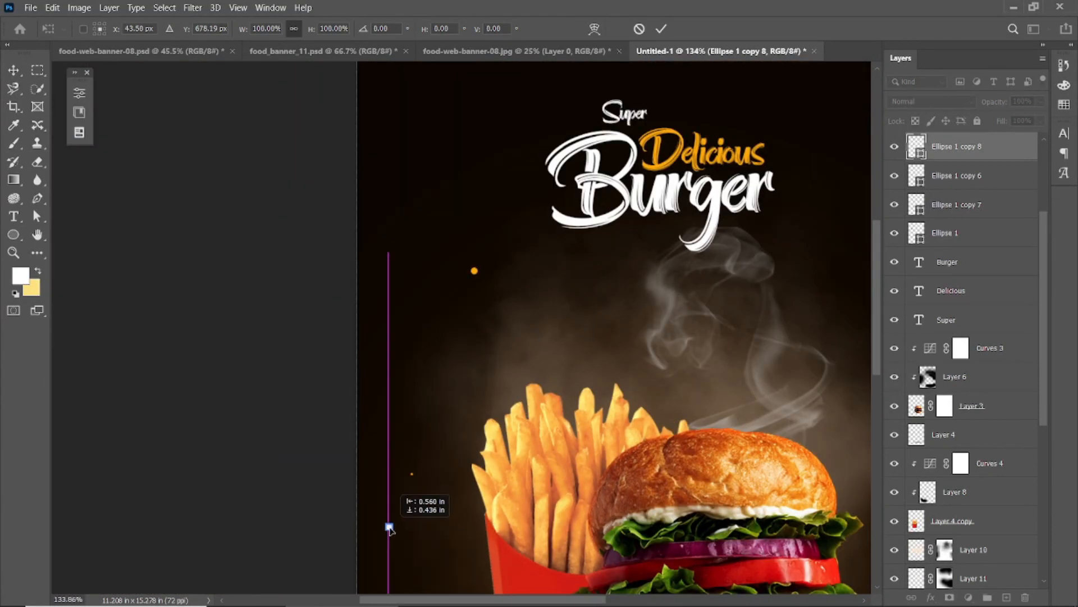
drag(390, 527, 389, 405)
key(Return)
Duplicate the tiny dot at the poster's left edge and place a slightly larger copy below it.
key(ctrl+j)
drag(392, 478, 395, 478)
key(Return)
click(284, 277)
key(ctrl+0)
Duplicate the small dot on the wood right of the burger and place the copy closer to the poster's lower-right corner.
click(613, 530)
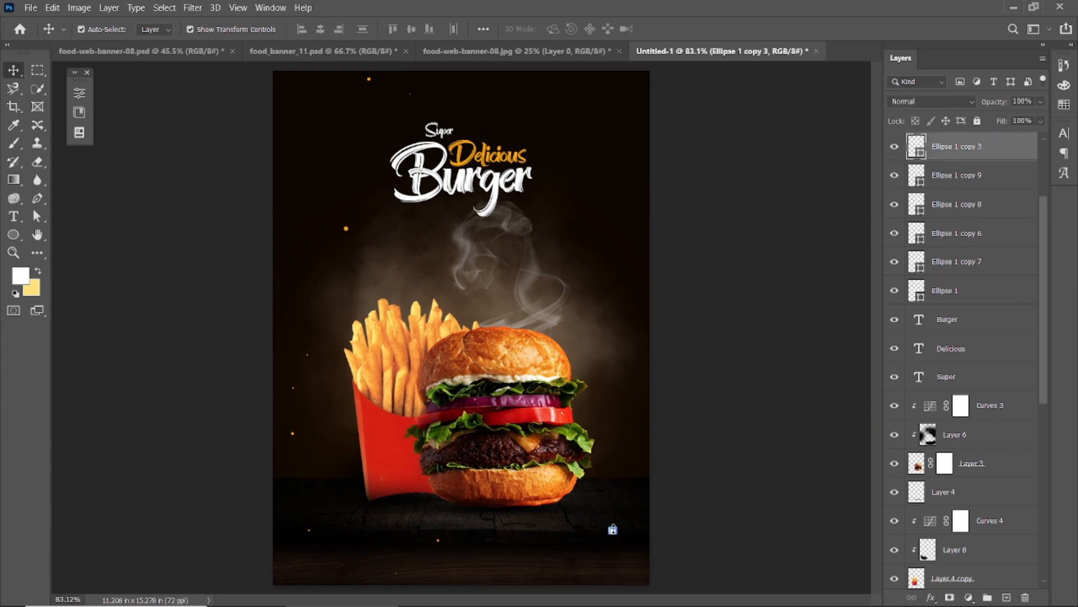
key(ctrl+j)
drag(614, 529, 593, 560)
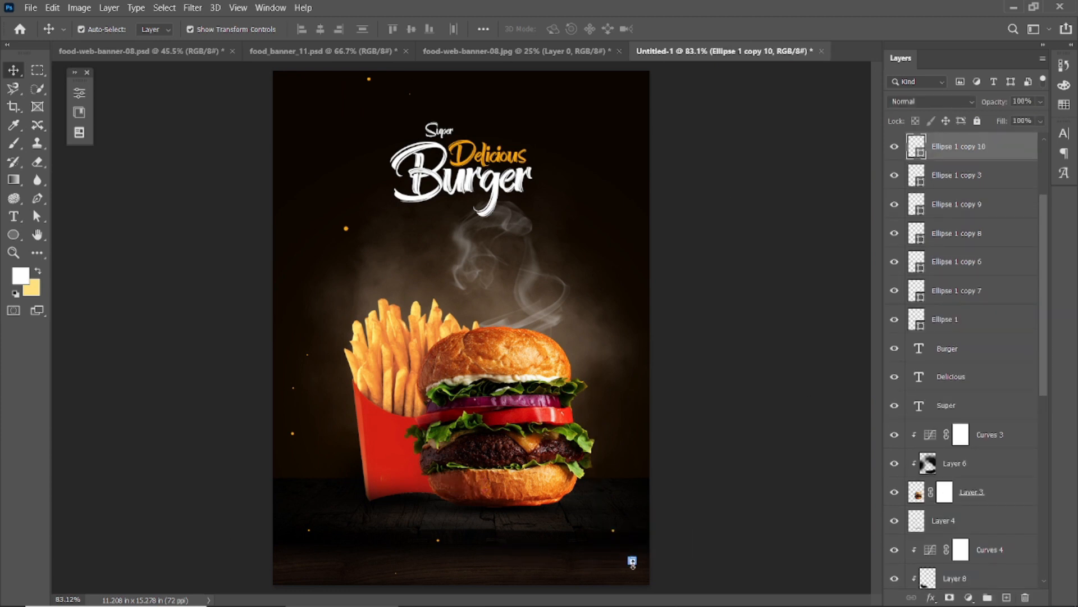
key(ctrl+t)
click(696, 31)
Duplicate the small dot left of the fries box, place the copy right of the smoke, and shift the original slightly towards the box.
click(293, 433)
key(ctrl+t)
drag(293, 433, 616, 250)
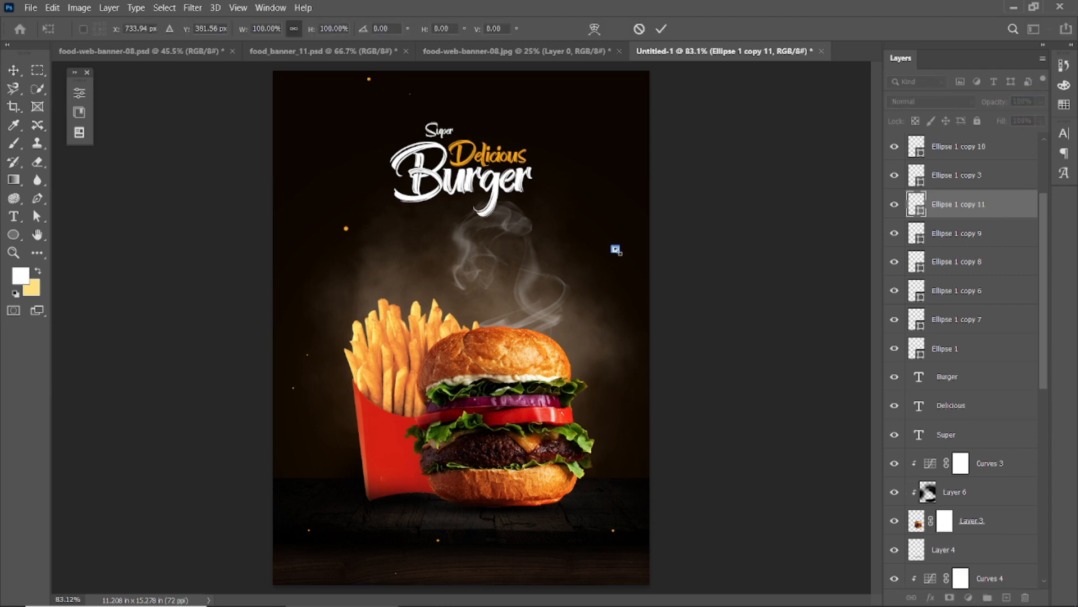
drag(305, 427, 305, 440)
key(Return)
click(729, 223)
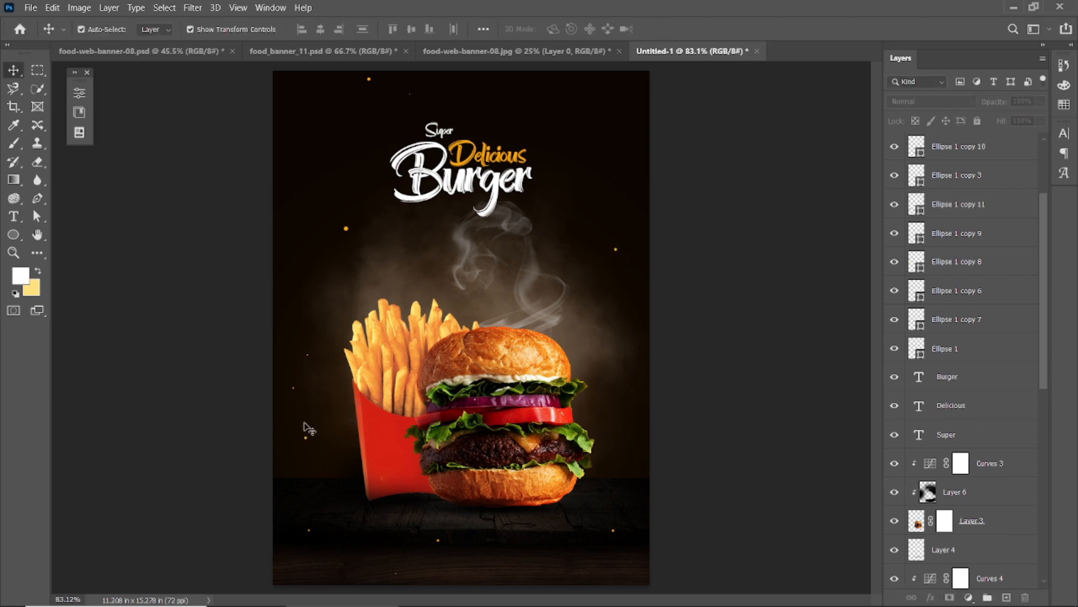
Lock the food and background layers of the poster.
click(293, 389)
drag(246, 423, 792, 408)
click(978, 121)
Duplicate the tiny dot near the poster's left edge and place the copy near the right edge beside the burger.
click(292, 387)
key(ctrl+t)
key(Return)
drag(974, 147, 1007, 597)
drag(294, 388, 277, 410)
click(973, 147)
shift+click(973, 176)
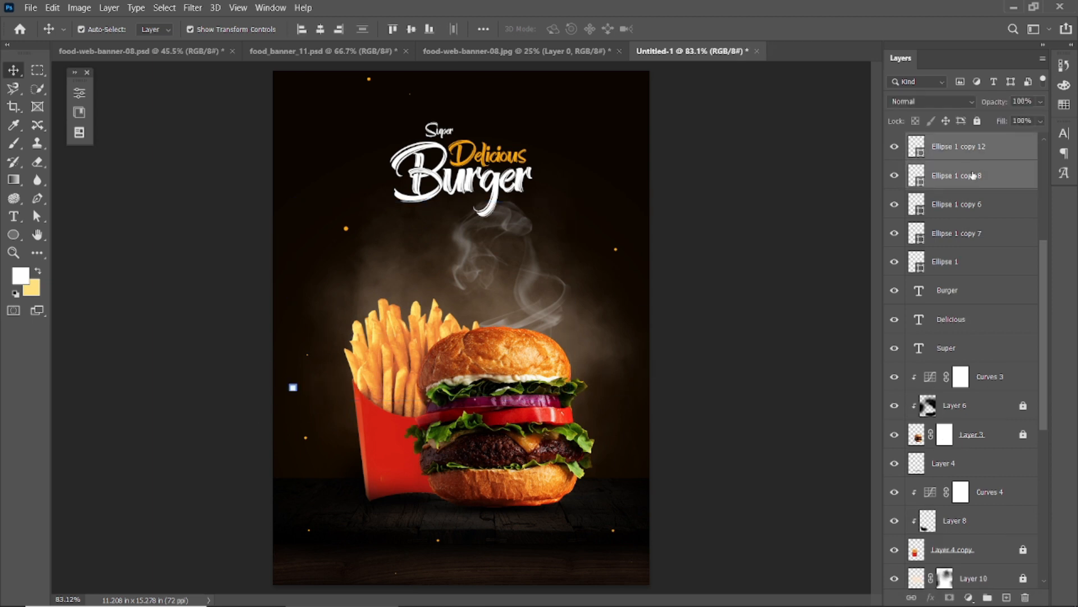
click(973, 176)
key(ctrl+t)
drag(344, 392, 660, 427)
key(Return)
Duplicate the small dot on the wood below the burger and place the copy beside the tiny dot right of the burger.
scroll(632, 461, up, 3)
click(135, 550)
drag(963, 148, 1006, 597)
key(ctrl+t)
drag(202, 529, 696, 260)
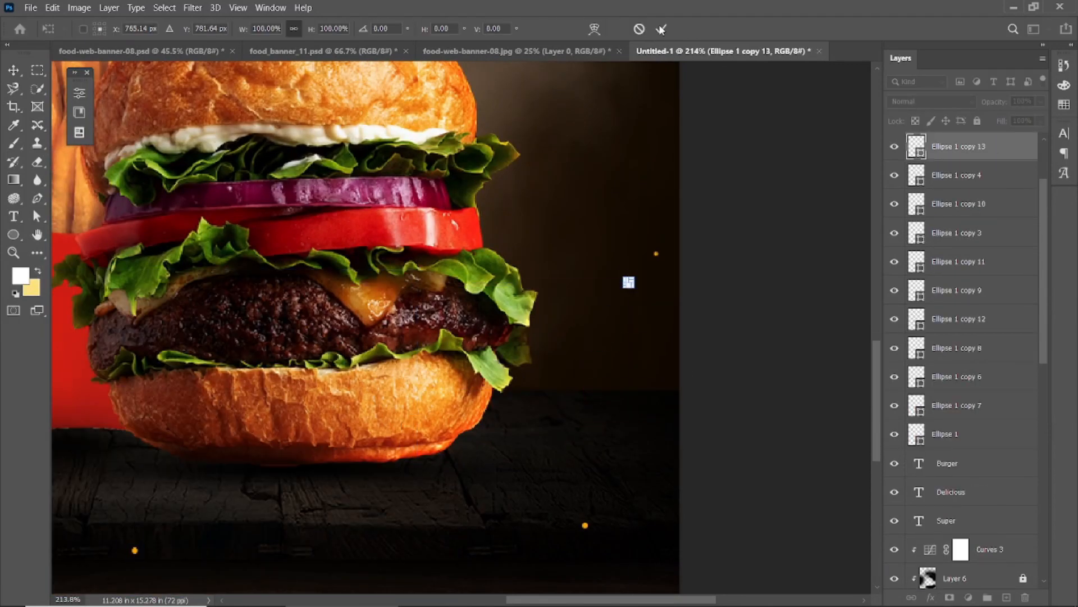
key(Return)
scroll(749, 322, down, 3)
Duplicate the original orange dot and place the copy to the upper right of "Delicious".
alt+click(355, 238)
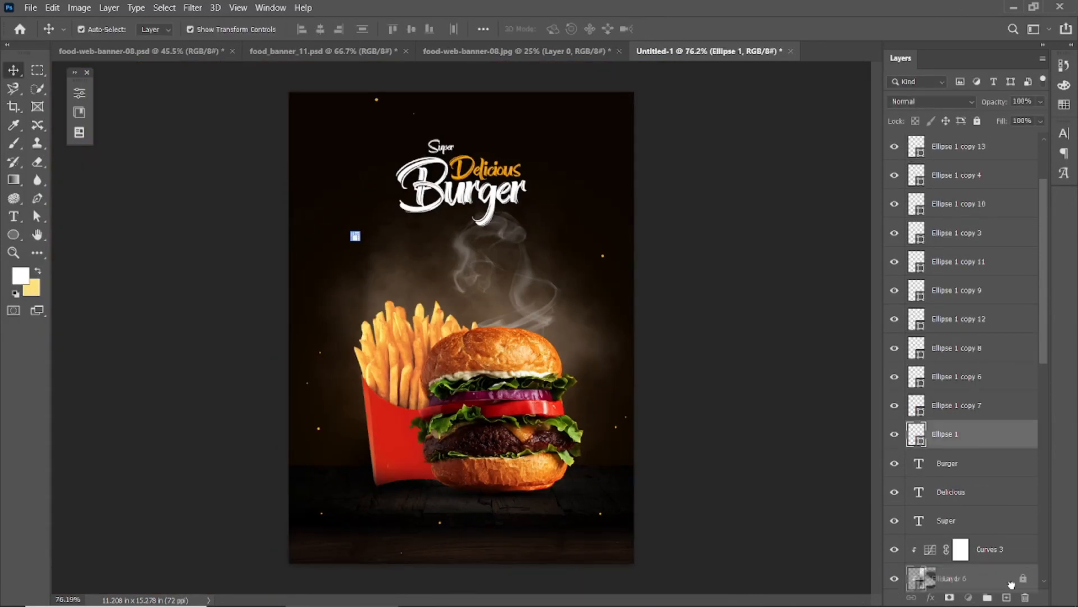
key(ctrl+t)
drag(356, 238, 581, 141)
click(661, 28)
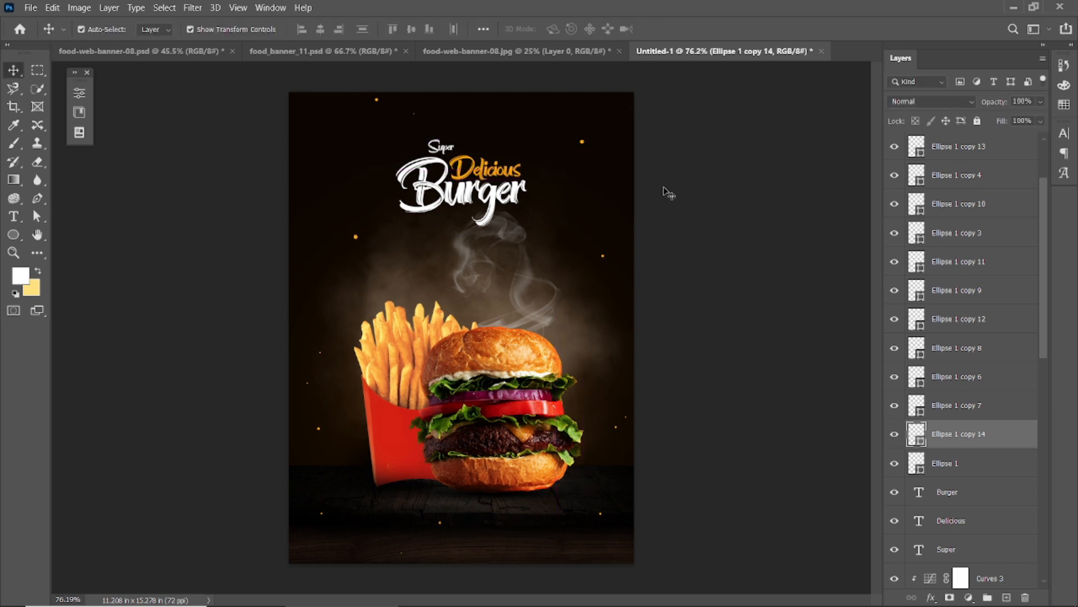
click(664, 188)
Duplicate the tiny dot left of the fries and move the copy up beside the original orange dot, near the poster's left edge.
scroll(348, 316, up, 3)
click(312, 365)
key(ctrl+t)
alt+click(312, 364)
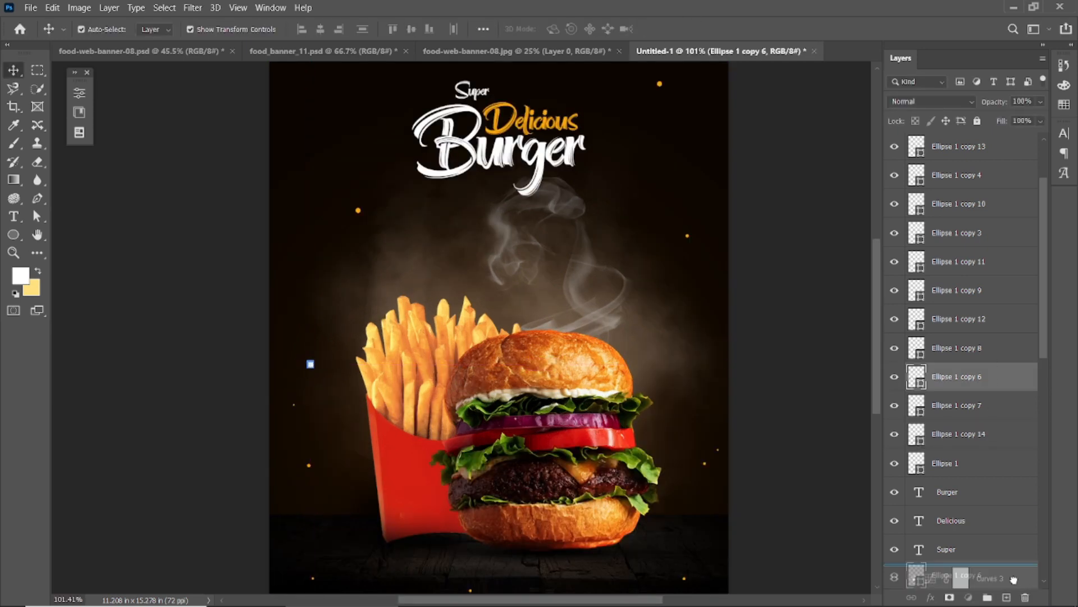
drag(312, 364, 292, 210)
key(Return)
click(235, 196)
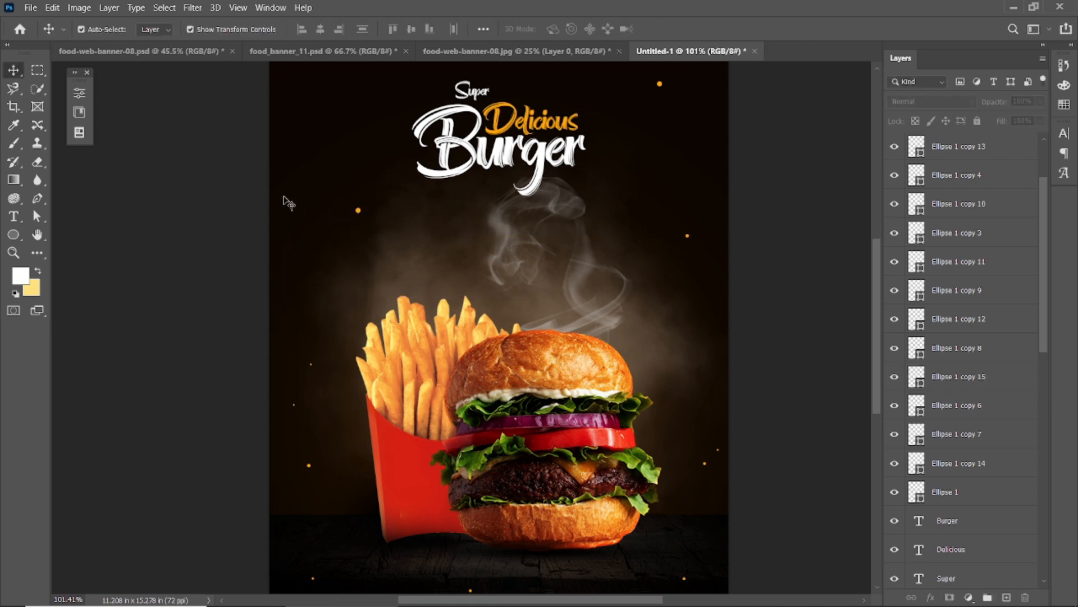
Duplicate the tiny dot left of the original orange dot twice and place the copies between it and the fries.
drag(977, 376, 1006, 597)
scroll(299, 205, up, 4)
drag(291, 232, 265, 214)
shift+click(273, 222)
key(ctrl+t)
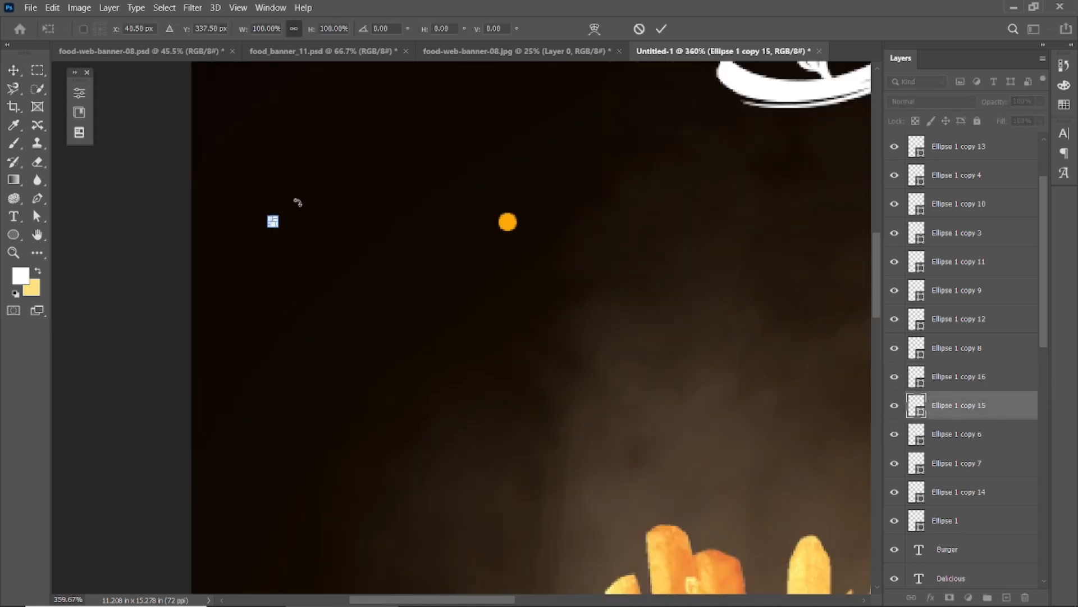
key(Return)
key(ctrl+t)
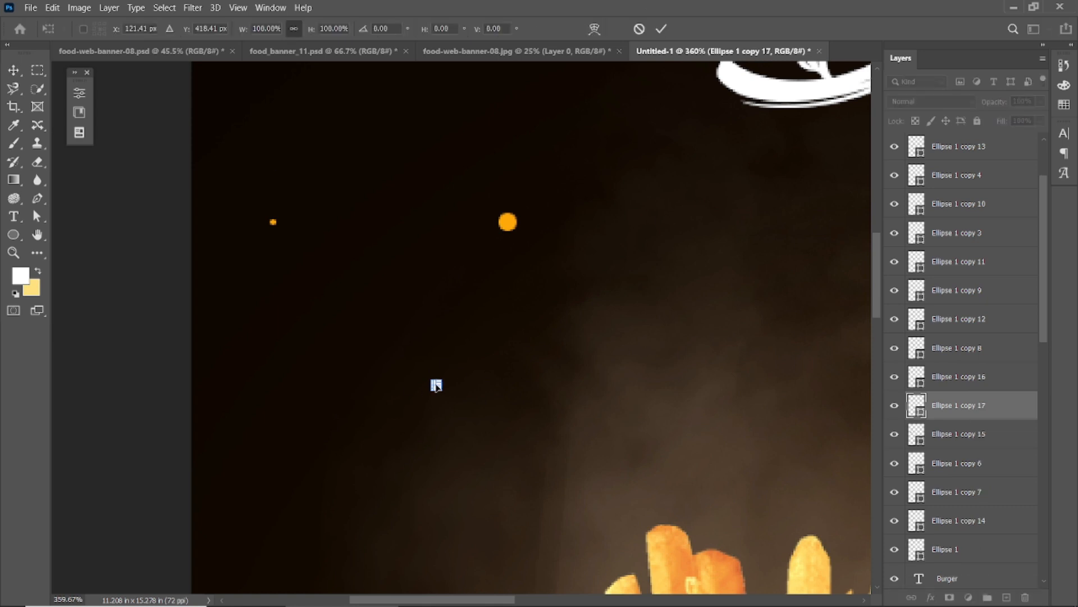
key(Return)
click(588, 316)
scroll(587, 316, down, 8)
Duplicate the tiny dot on the wood below the fries and place the copy on the wood to the lower right of the burger.
scroll(502, 471, up, 3)
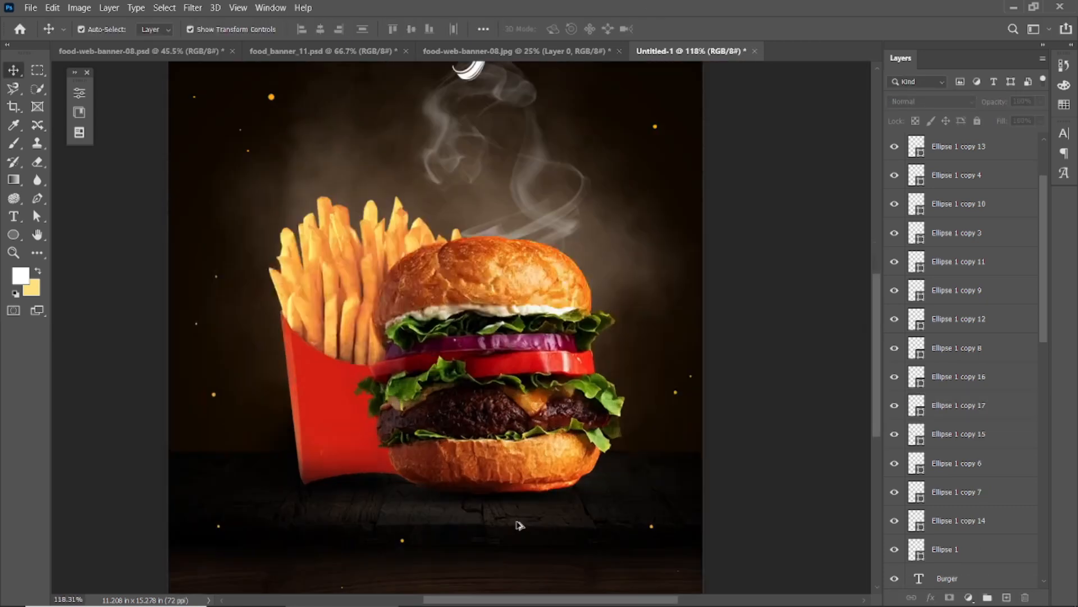
click(515, 521)
click(220, 528)
click(220, 532)
drag(217, 528, 581, 556)
key(Return)
key(ctrl+0)
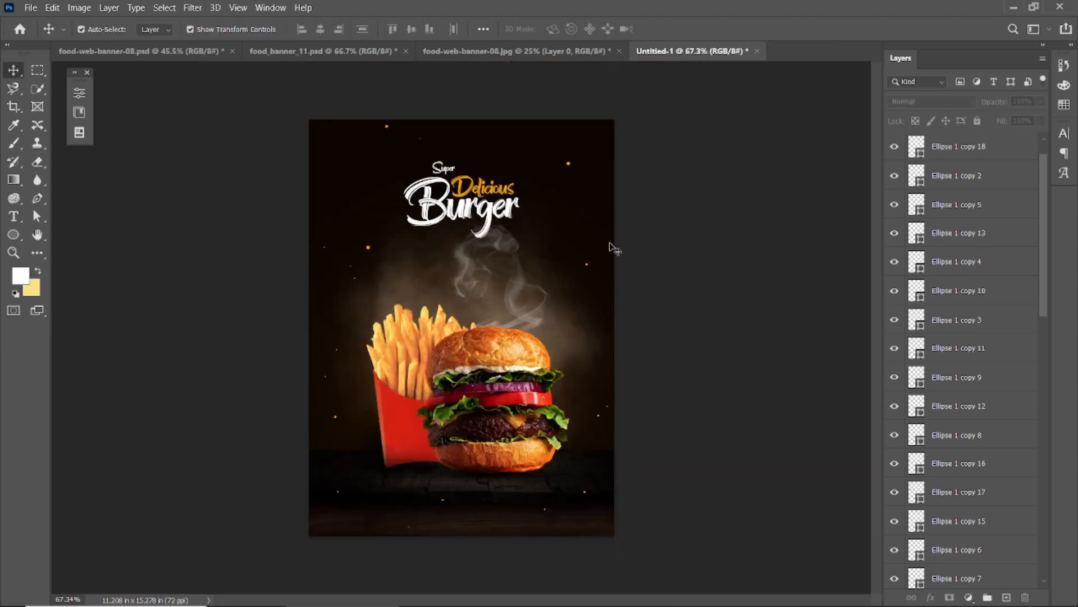
Duplicate the tiny dot left of the fries and place the copy inside the smoke above the burger.
click(336, 348)
drag(1003, 550, 1006, 596)
key(ctrl+t)
scroll(337, 350, up, 5)
drag(210, 345, 604, 200)
click(646, 133)
Duplicate the tiny dot below the original orange dot and place the copy just above the tips of the fries.
click(248, 110)
key(ctrl+t)
drag(248, 110, 429, 229)
key(Return)
click(395, 207)
key(ctrl+0)
scroll(323, 404, up, 2)
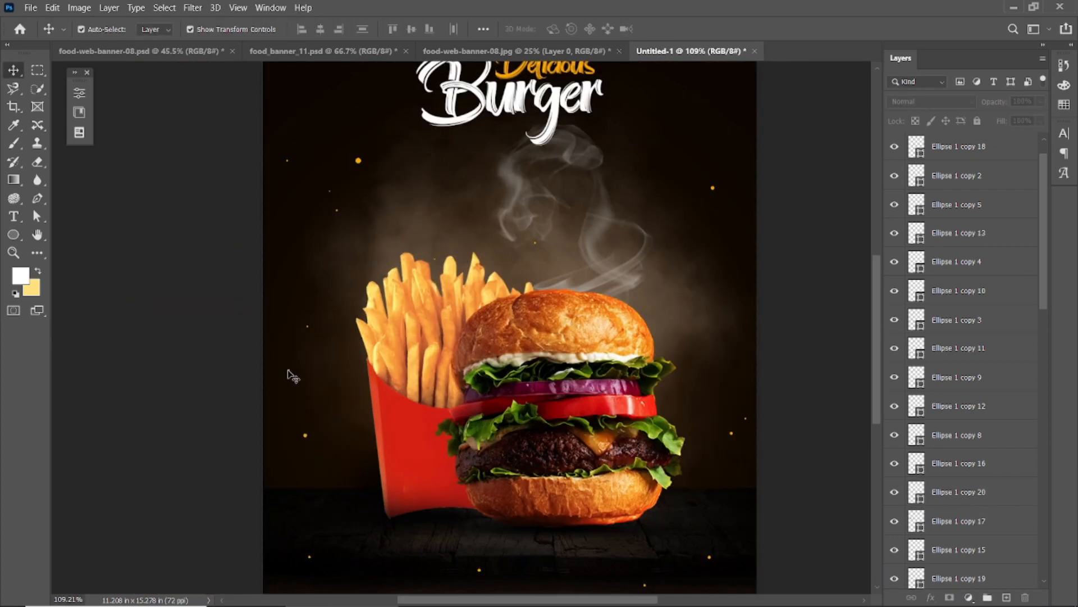
Duplicate the tiny dot near the poster's left edge and place the copy above the headline.
click(289, 370)
key(ctrl+j)
key(ctrl+t)
key(ctrl+0)
drag(337, 324, 473, 80)
key(Return)
Duplicate the tiny dot above and left of the fries and place the copy at the poster's top edge, above "Super".
click(949, 550)
key(ctrl+j)
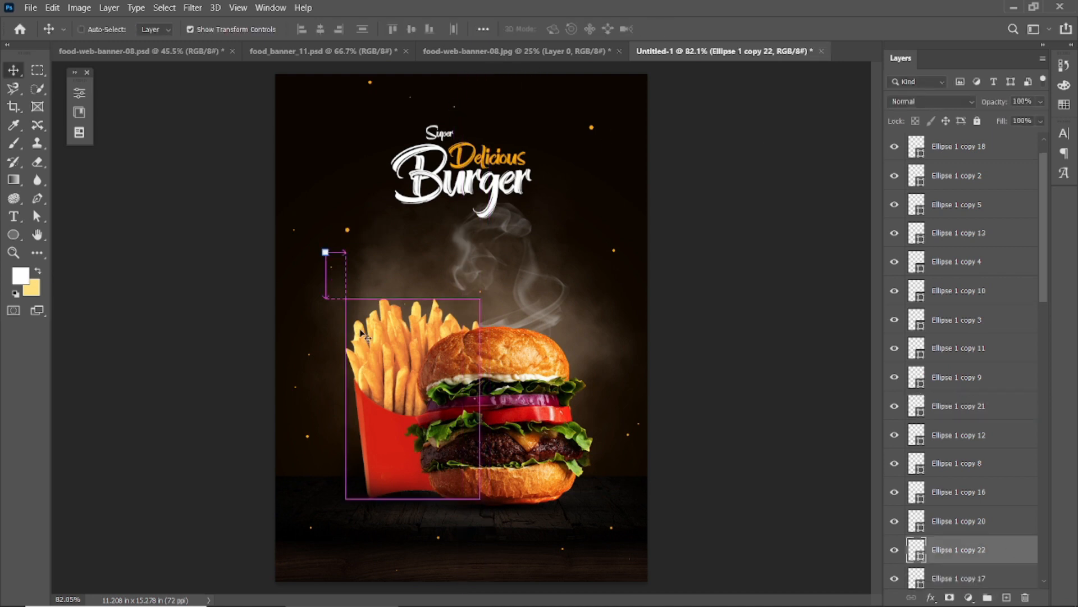
key(ctrl+t)
scroll(321, 254, up, 4)
drag(491, 217, 463, 383)
scroll(301, 416, up, 4)
scroll(301, 423, up, 6)
drag(322, 377, 636, 87)
drag(713, 116, 542, 486)
drag(464, 457, 646, 66)
drag(759, 96, 393, 458)
scroll(396, 466, down, 3)
drag(322, 427, 579, 88)
key(Return)
Merge all the orange dot ellipses into a single shape layer.
scroll(689, 247, down, 6)
click(689, 248)
scroll(970, 168, up, 1)
click(970, 145)
scroll(964, 281, down, 5)
shift+click(949, 378)
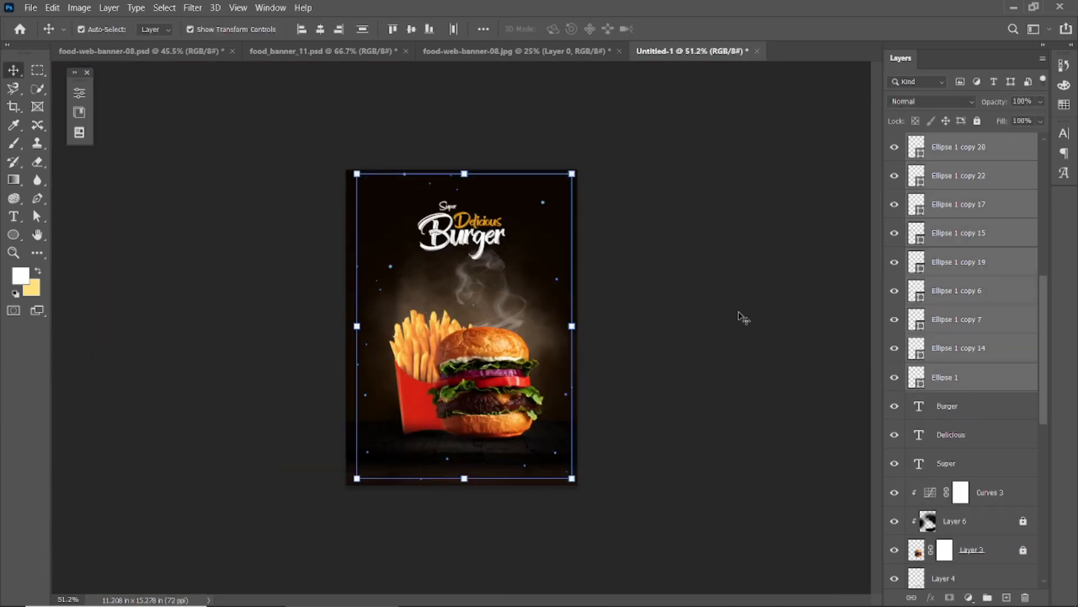
click(207, 7)
click(560, 90)
right_click(982, 242)
click(949, 433)
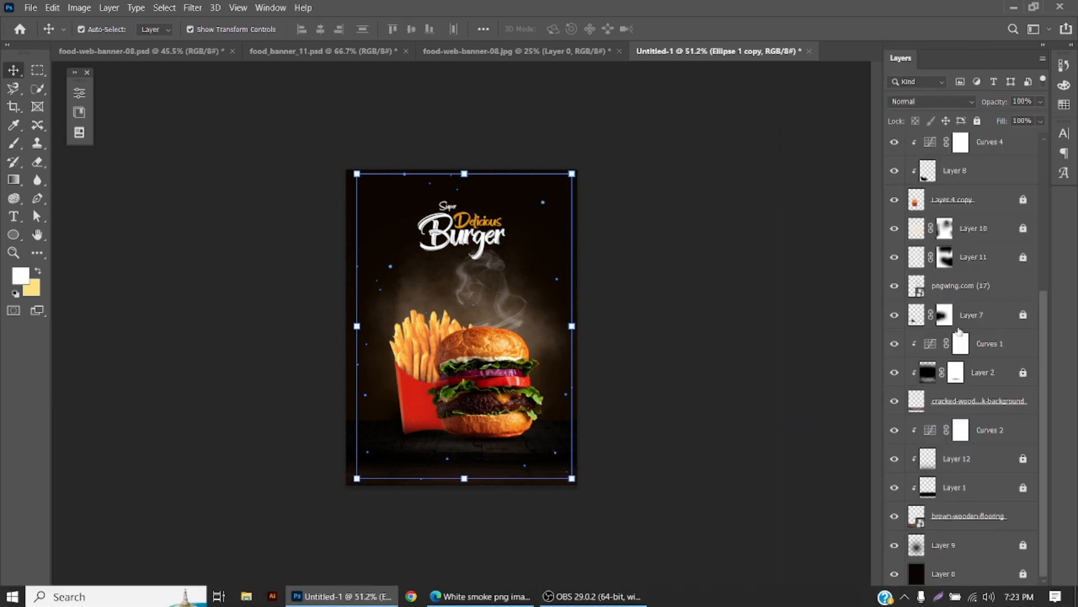
click(193, 7)
mouse_move(224, 188)
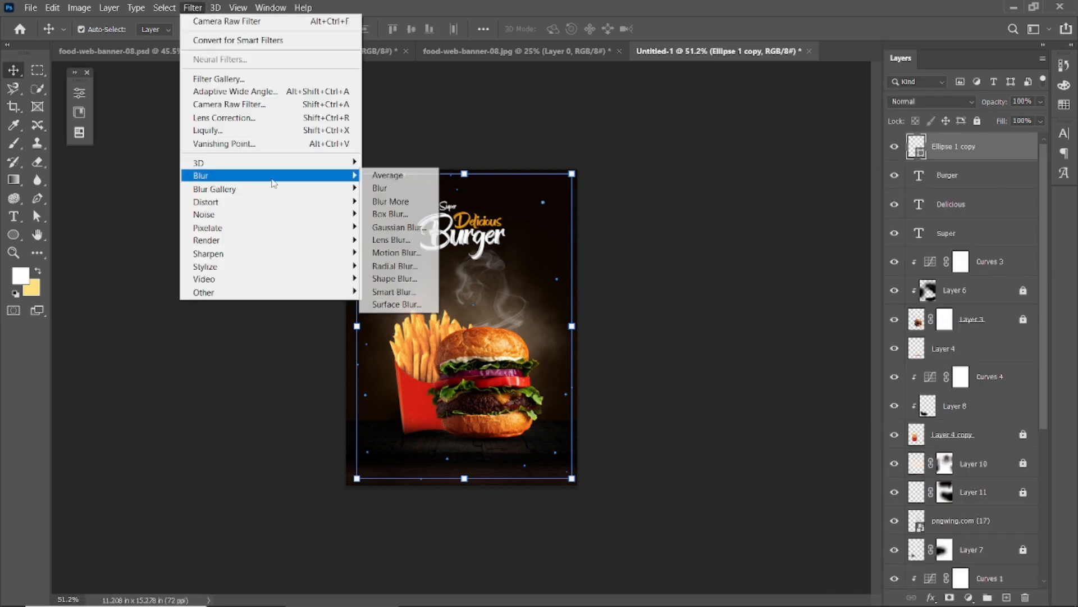
click(396, 226)
click(797, 242)
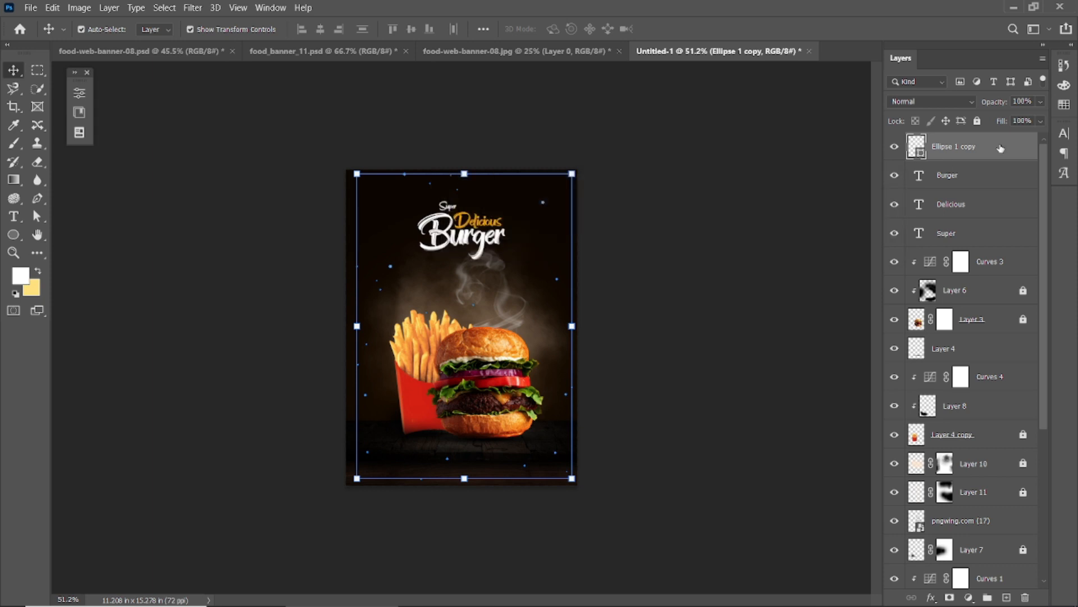
Rasterize the merged layer of orange dots.
right_click(1013, 147)
click(881, 231)
click(313, 439)
Apply a Gaussian Blur with a radius of 2.6 px to the rasterized spark layer.
scroll(314, 439, up, 1)
scroll(381, 391, up, 9)
drag(761, 66, 524, 461)
click(955, 149)
click(192, 8)
mouse_move(203, 176)
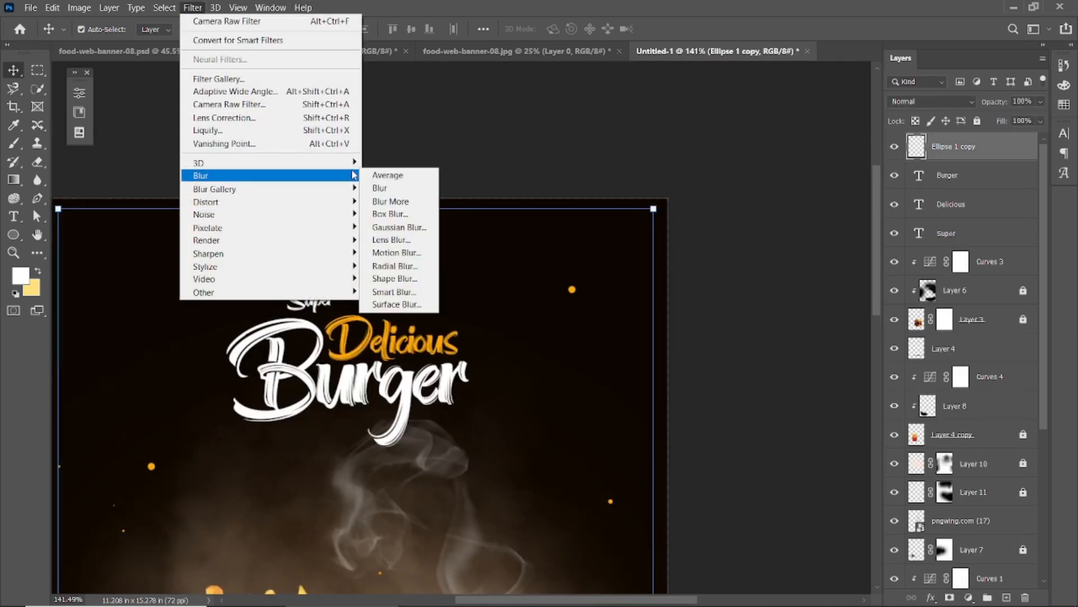
click(393, 240)
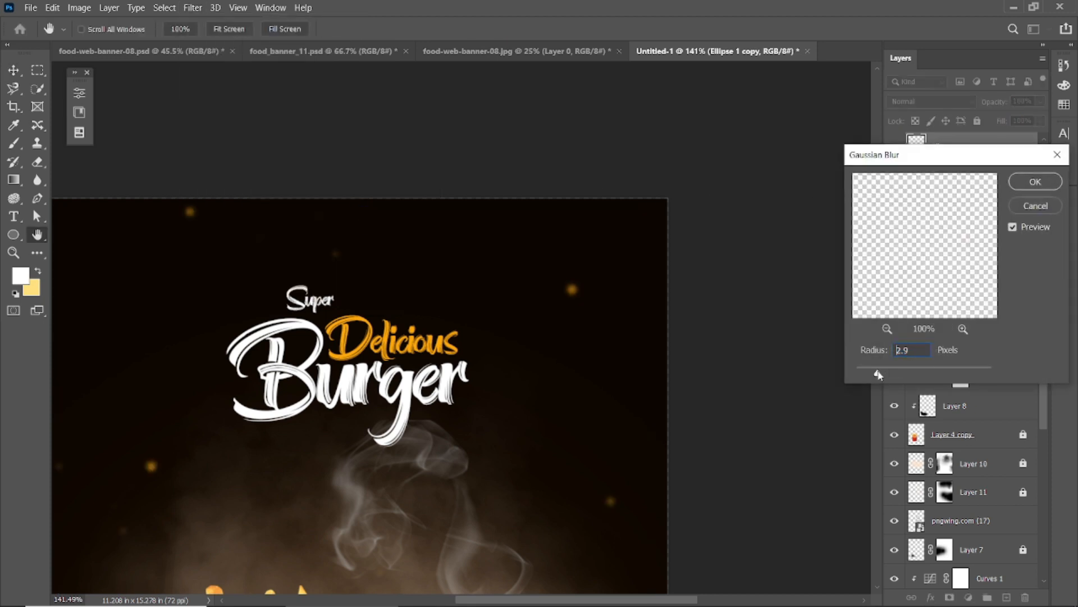
click(1036, 182)
key(v)
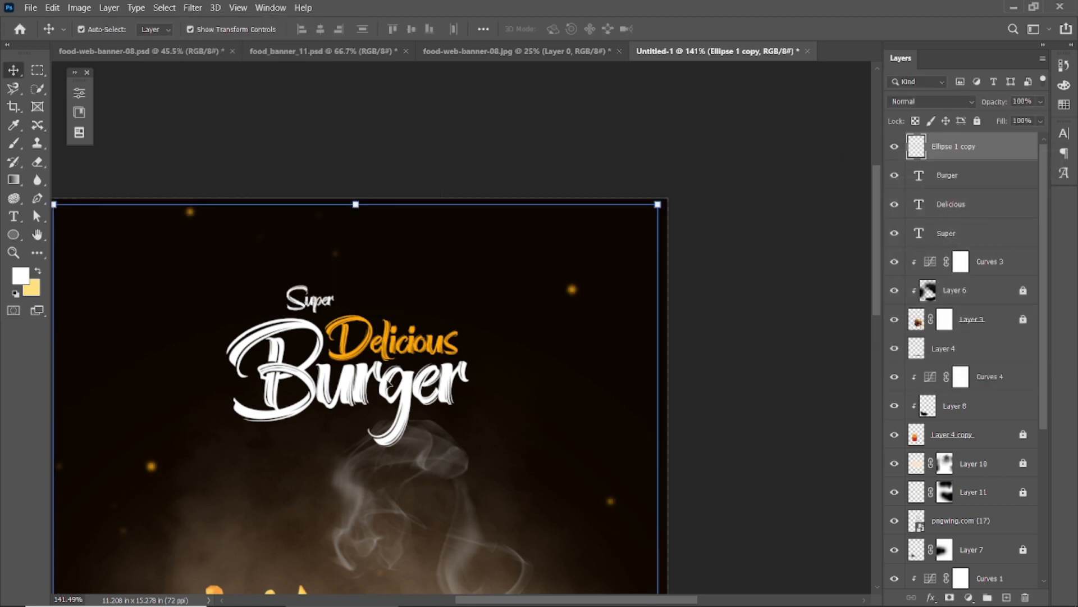
Duplicate the blurred spark layer and reapply the last filter to the copy.
key(ctrl+0)
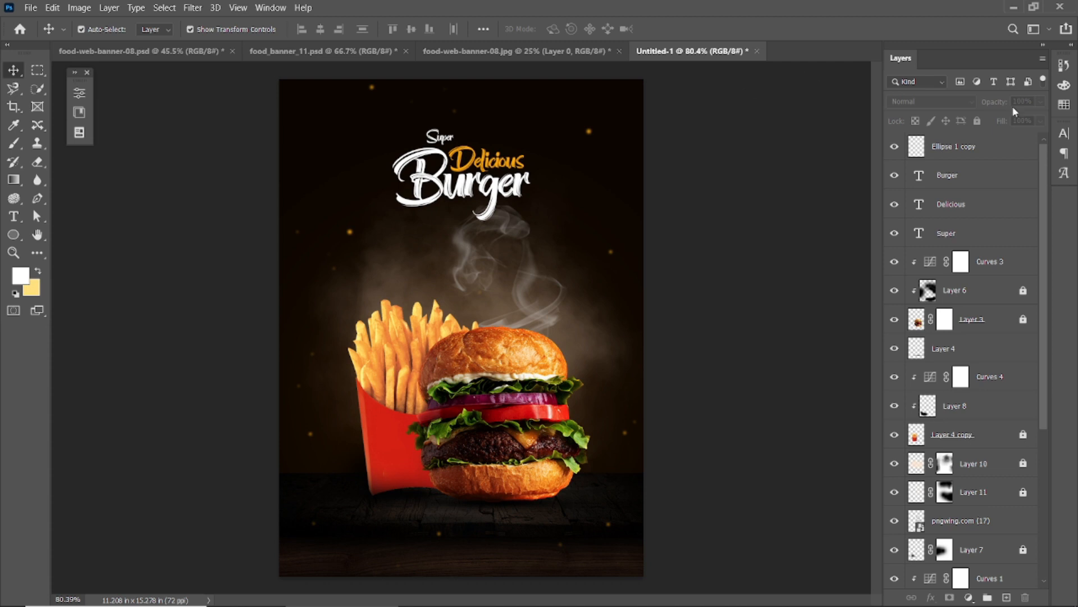
click(1004, 144)
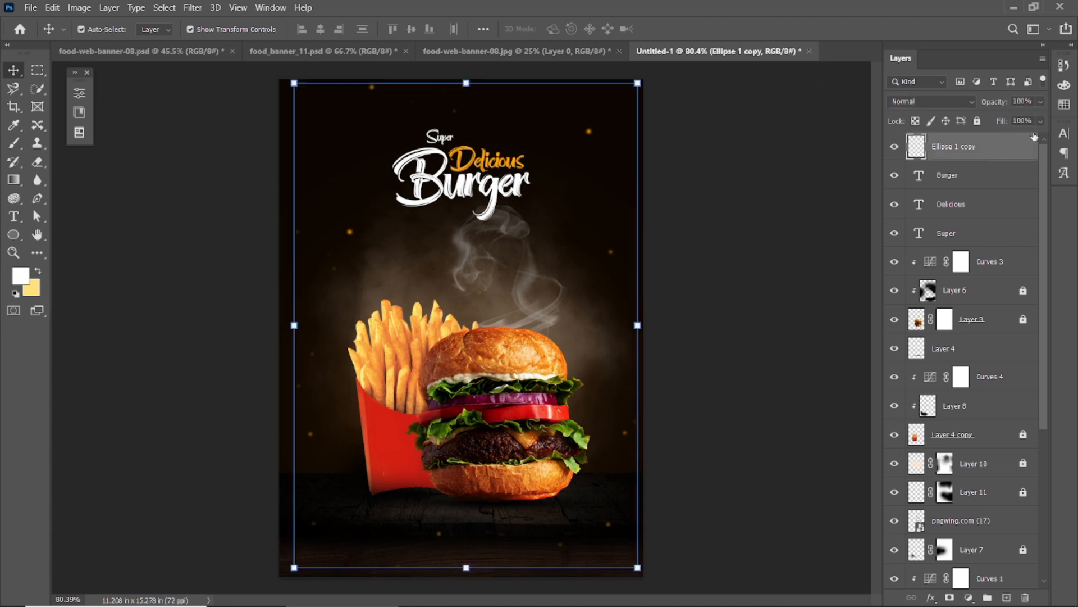
click(659, 383)
scroll(658, 383, down, 4)
drag(996, 149, 1005, 597)
scroll(597, 301, up, 3)
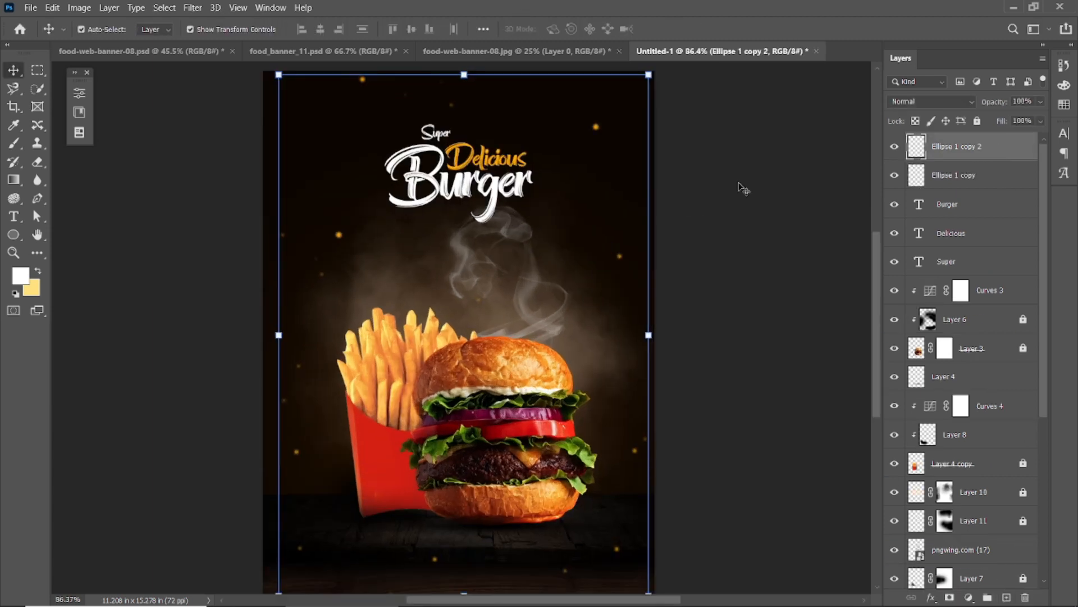
click(194, 8)
click(235, 23)
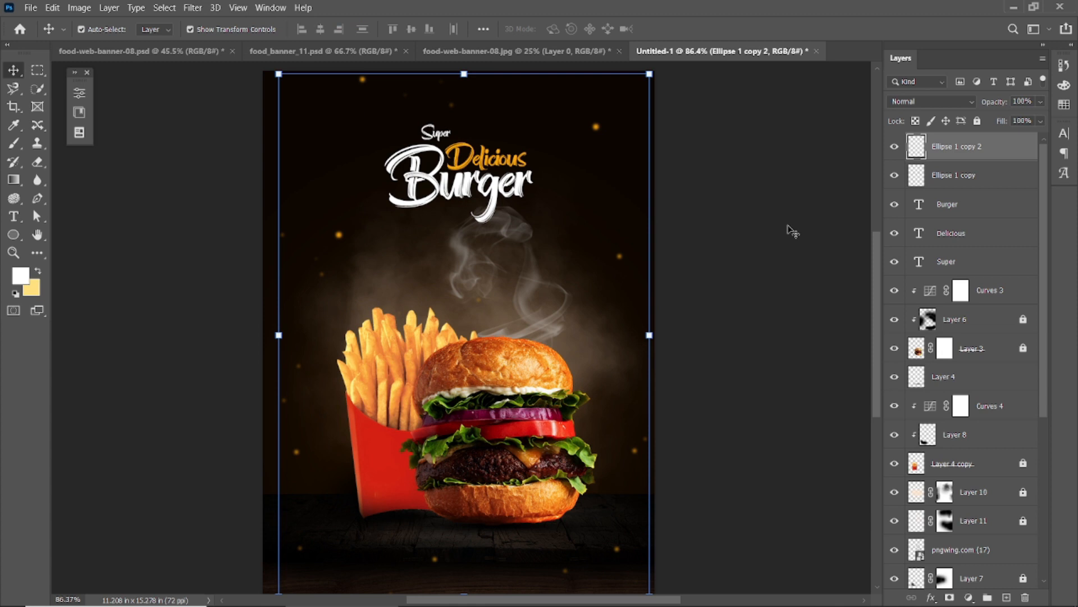
click(770, 215)
scroll(627, 341, down, 2)
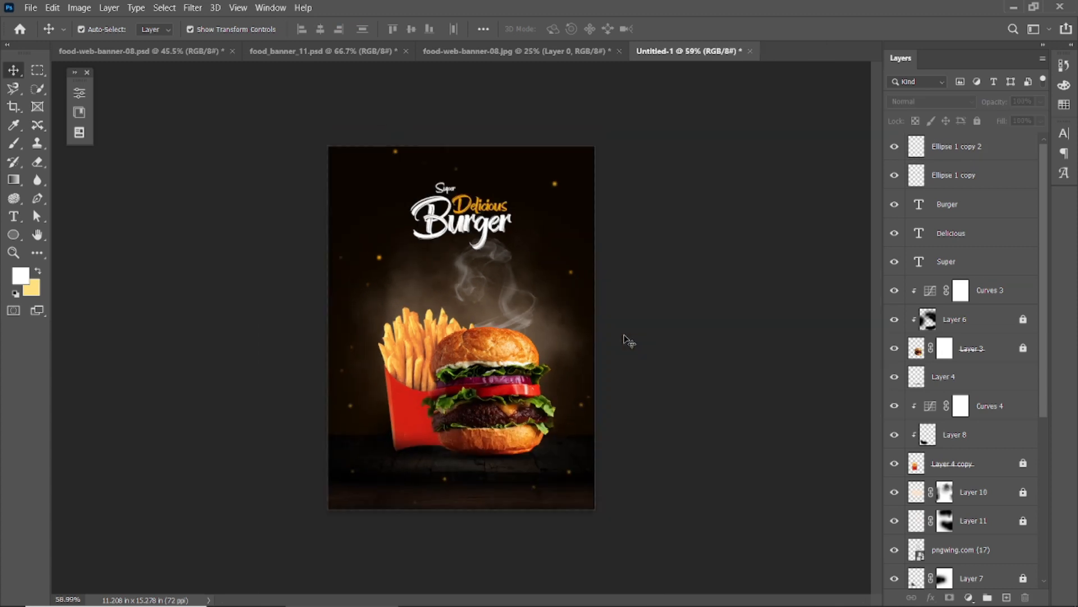
Apply another Gaussian Blur with a 2.6 px radius to the duplicated spark layer.
click(976, 149)
click(193, 8)
mouse_move(264, 174)
click(399, 224)
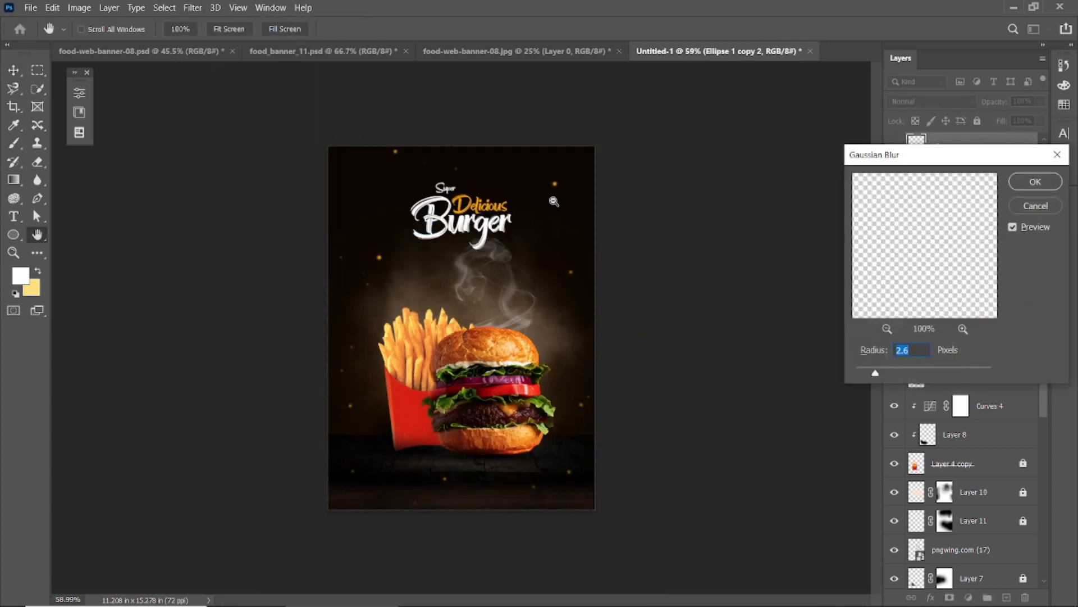
click(1035, 182)
Duplicate the blurred spark layer again, turn the copy upside down and offset it so its sparks fall between the existing ones.
key(ctrl+j)
key(v)
key(ctrl+t)
drag(562, 245, 553, 165)
drag(564, 164, 556, 217)
drag(601, 495, 315, 525)
drag(567, 369, 581, 360)
click(695, 28)
Duplicate the upside-down spark layer in place to strengthen its glow.
drag(1006, 146, 1006, 597)
click(767, 304)
click(976, 169)
shift+click(980, 146)
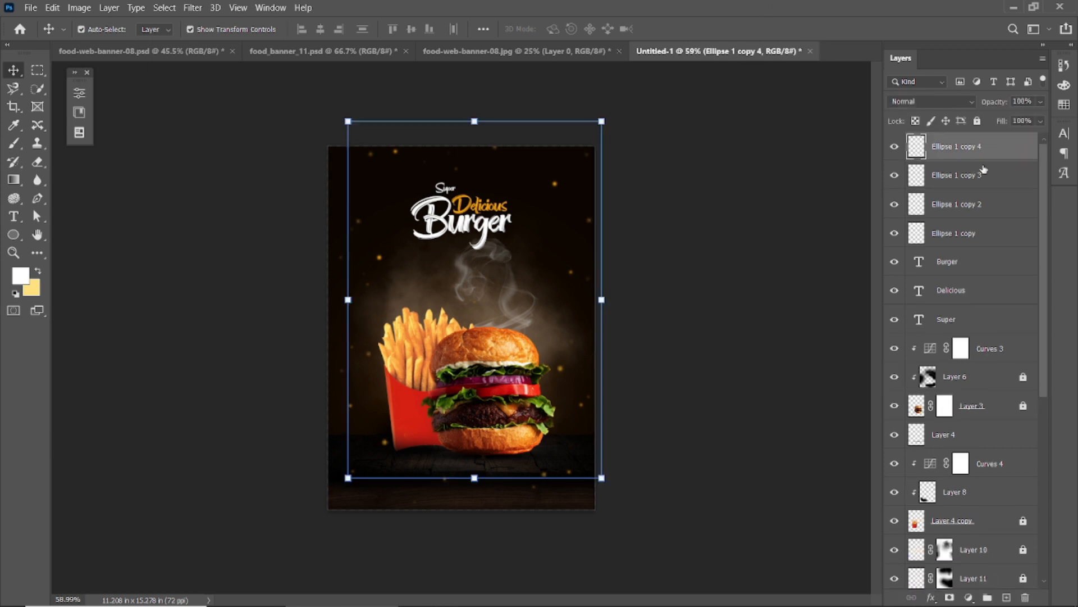
click(754, 245)
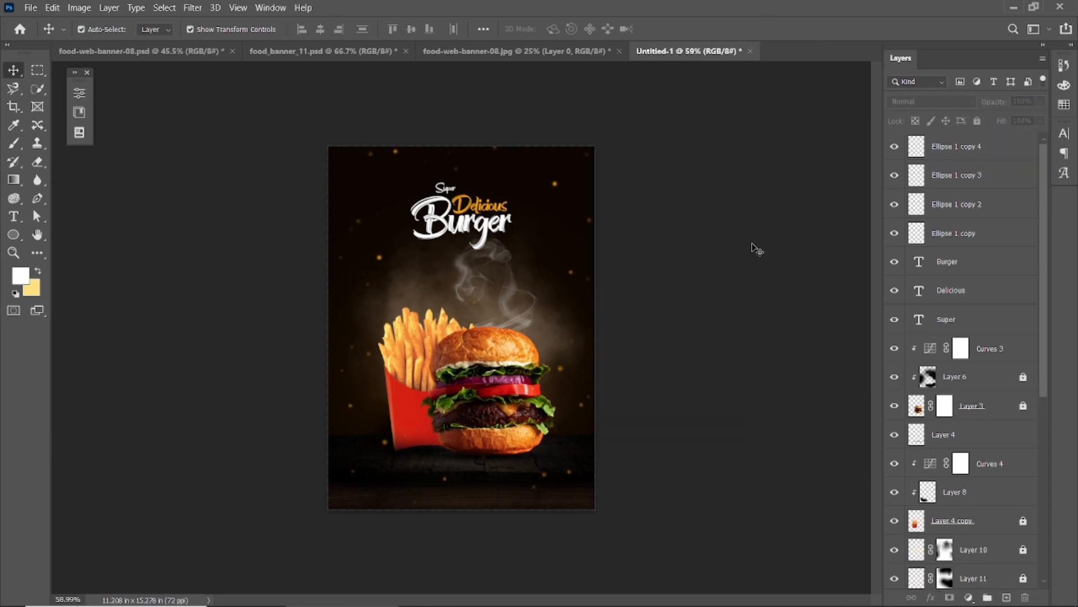
scroll(492, 367, up, 2)
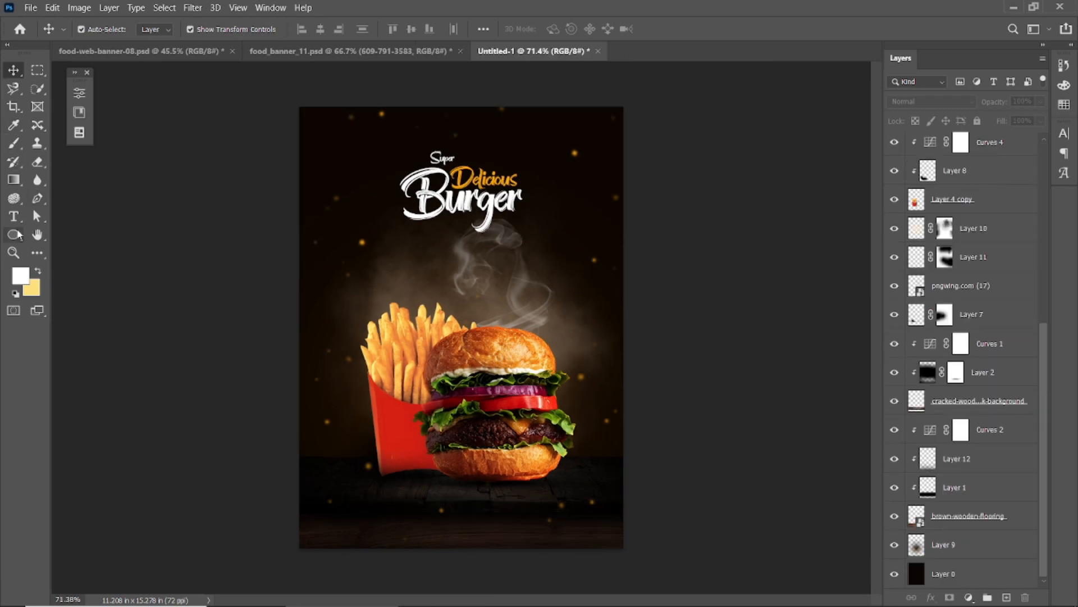
Create an unfilled 807 × 1100 px rectangle with a white 1 px outline.
right_click(16, 235)
click(62, 234)
click(498, 174)
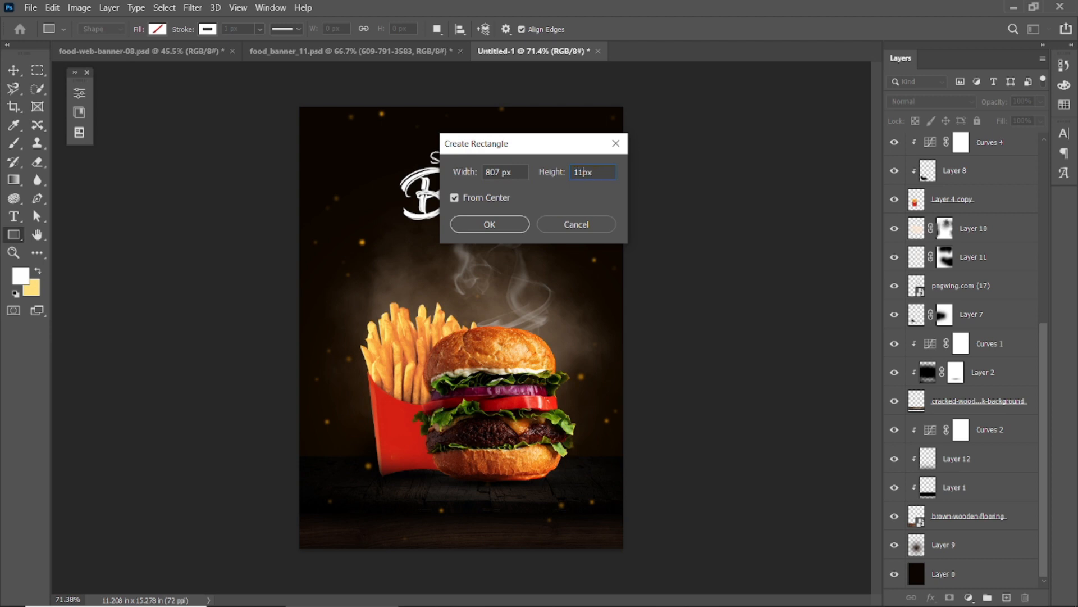
click(517, 223)
key(v)
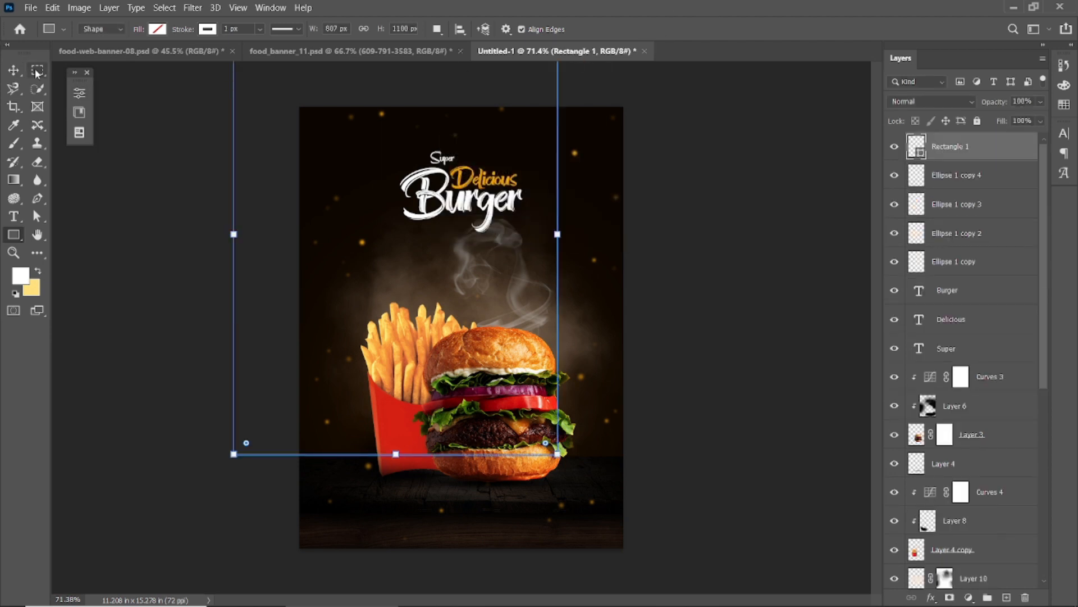
Centre the rectangle outline on the poster, scale it down to a border slightly inside the edges, and lock its layer.
key(ctrl+t)
drag(387, 99, 454, 193)
drag(622, 106, 615, 117)
click(661, 29)
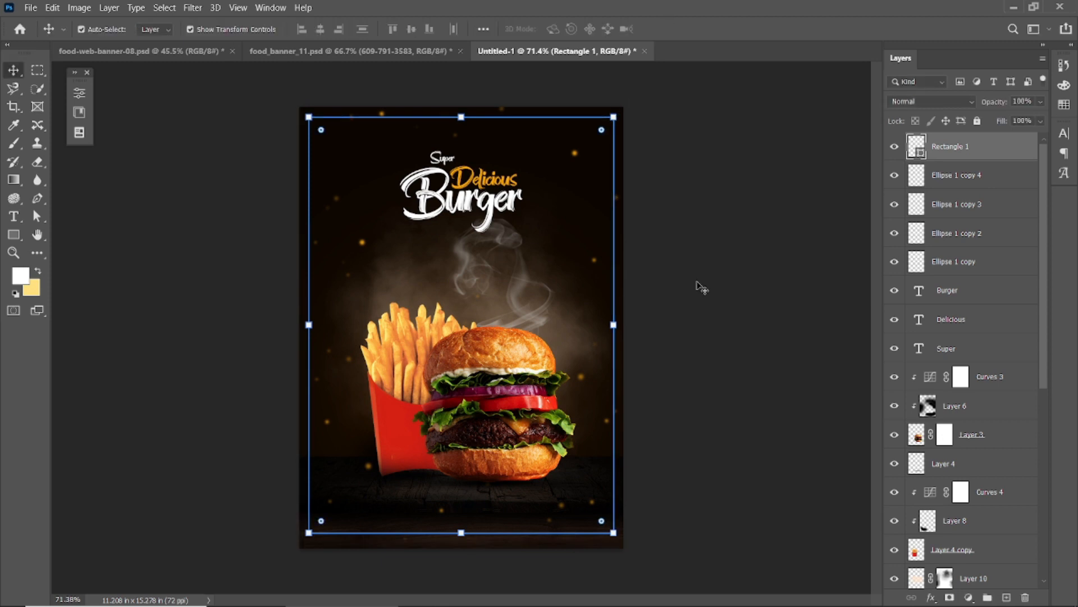
click(978, 121)
click(781, 262)
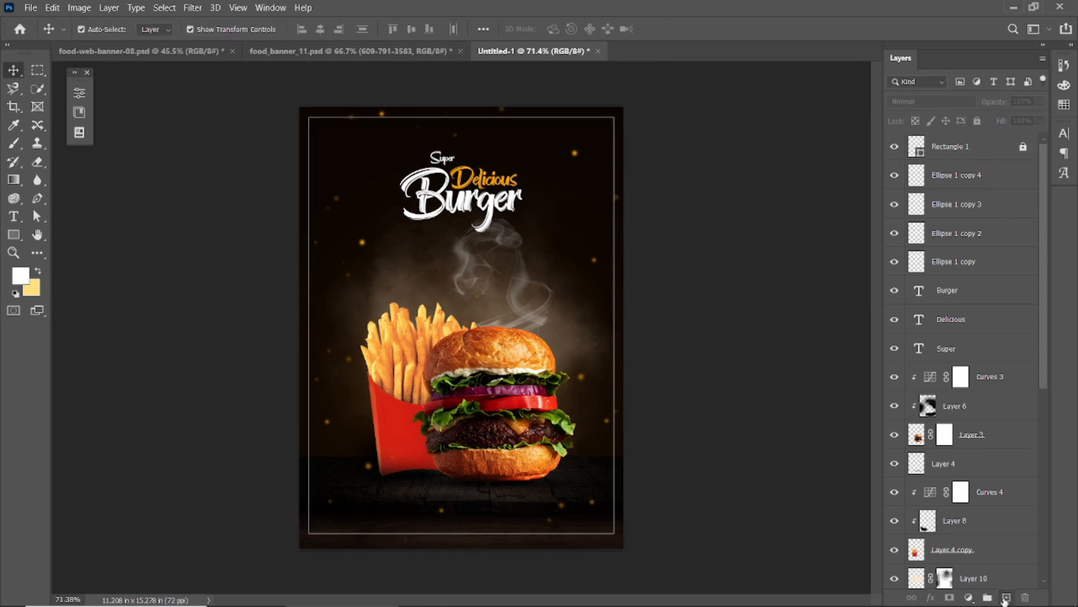
Start a text line inside the border's lower-left corner in Montserrat Regular and reduce its font size.
key(t)
click(325, 524)
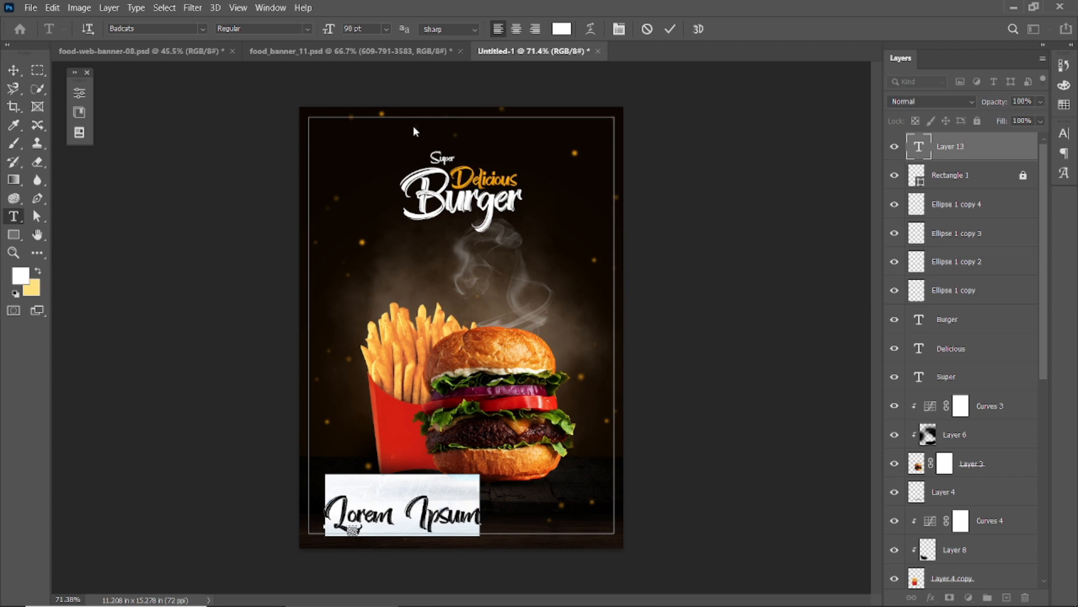
text(mont)
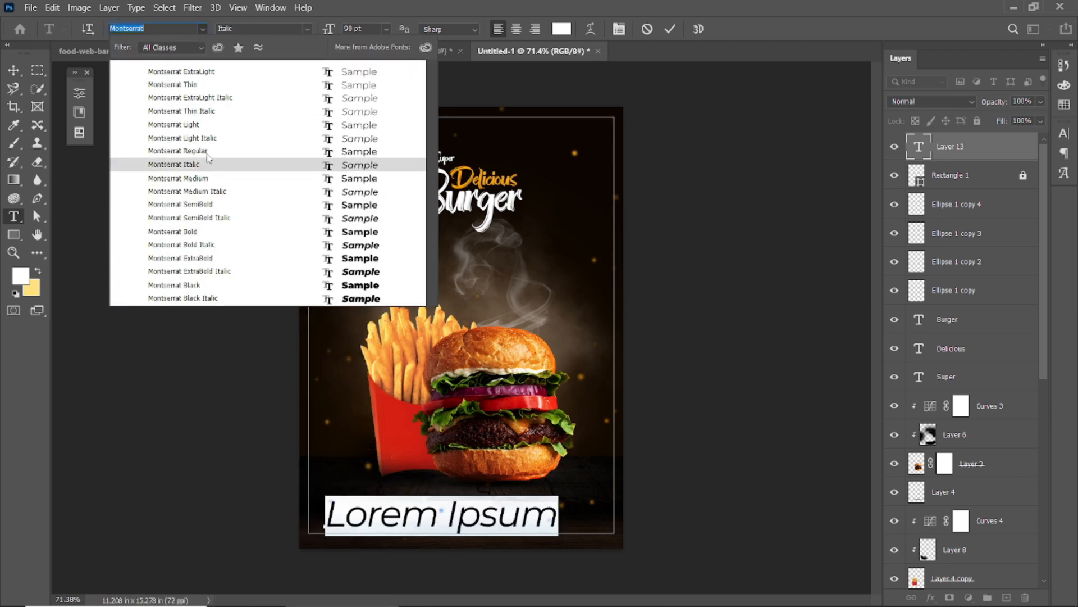
click(207, 153)
drag(328, 31, 282, 50)
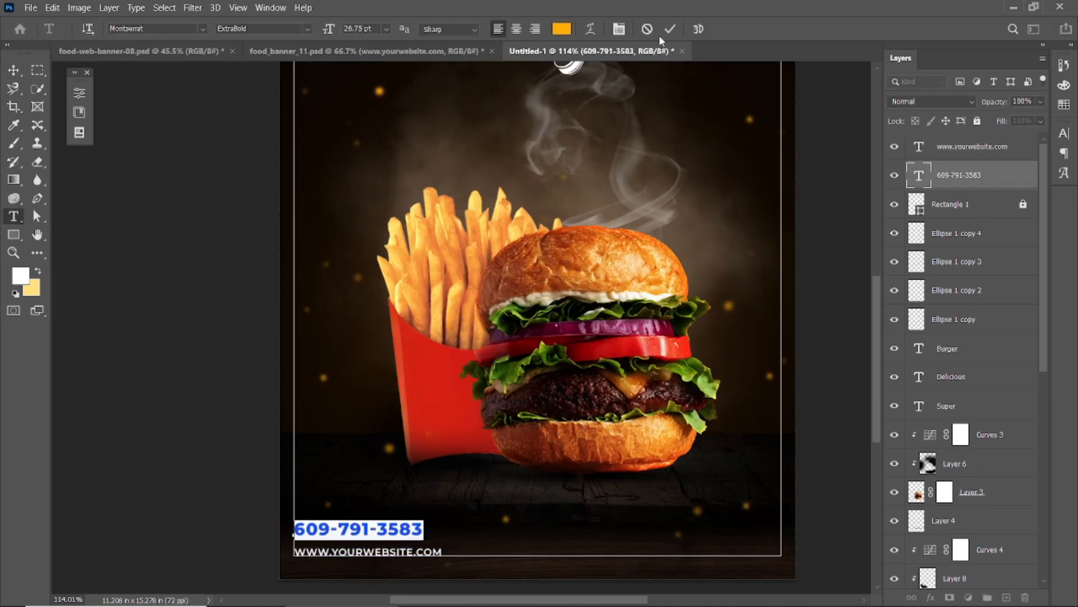
Finish the orange phone number text and move it down to sit just above the website address.
click(669, 29)
key(v)
drag(359, 529, 359, 539)
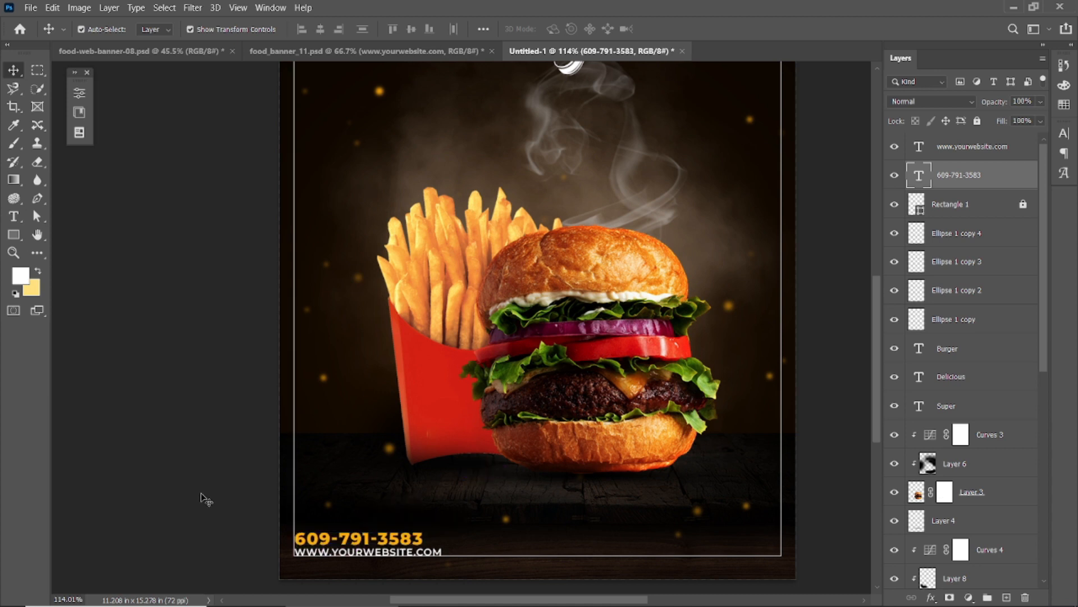
click(203, 498)
scroll(288, 557, up, 4)
click(325, 531)
click(299, 472)
key(ctrl+0)
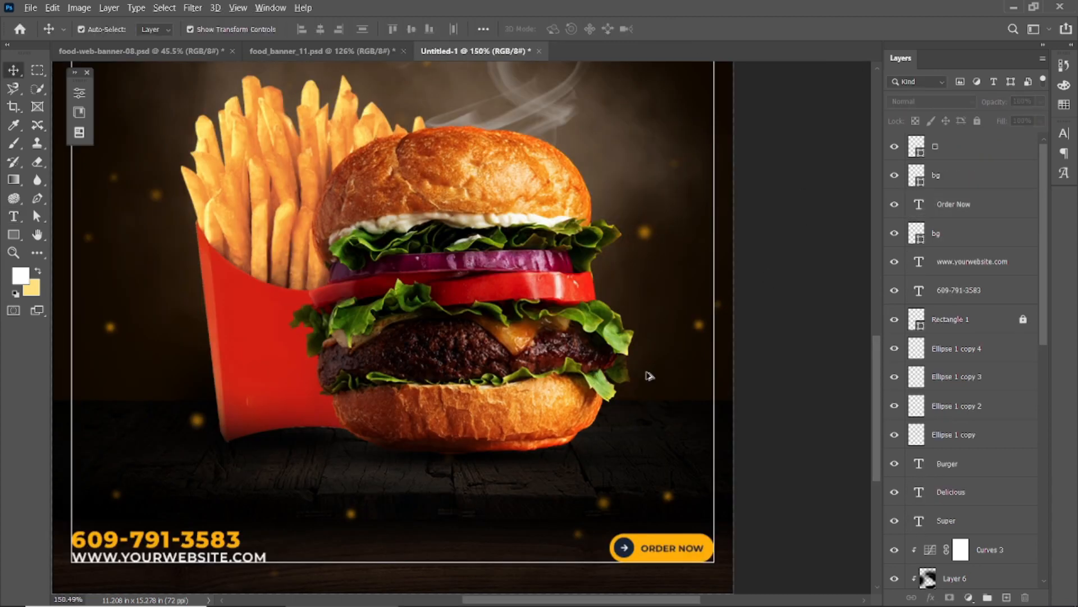
Add a Color Lookup adjustment layer above the merged poster layer.
scroll(650, 376, down, 4)
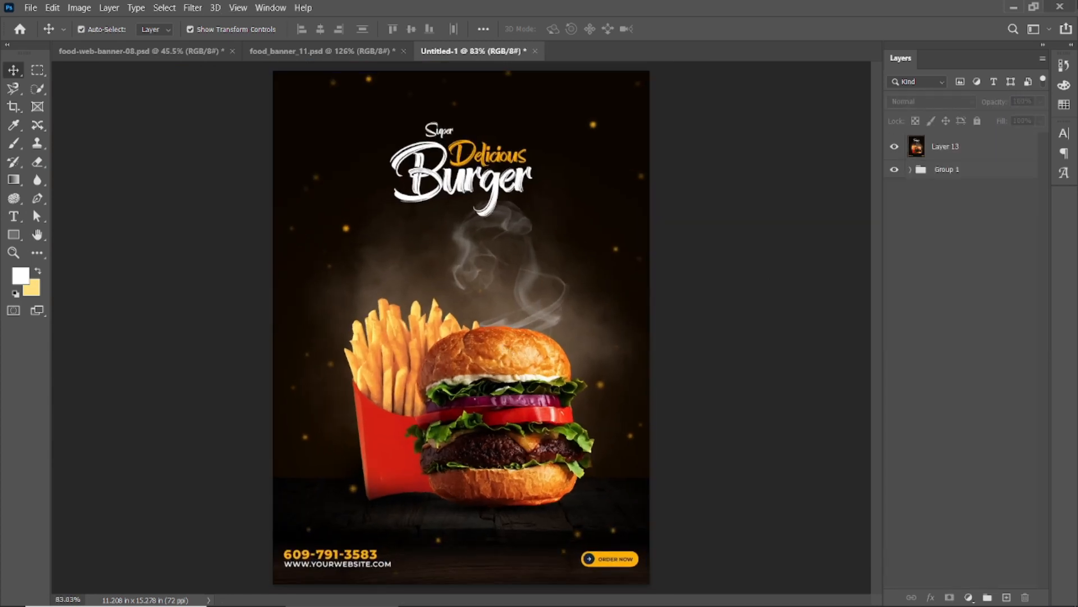
click(955, 146)
click(968, 597)
click(988, 520)
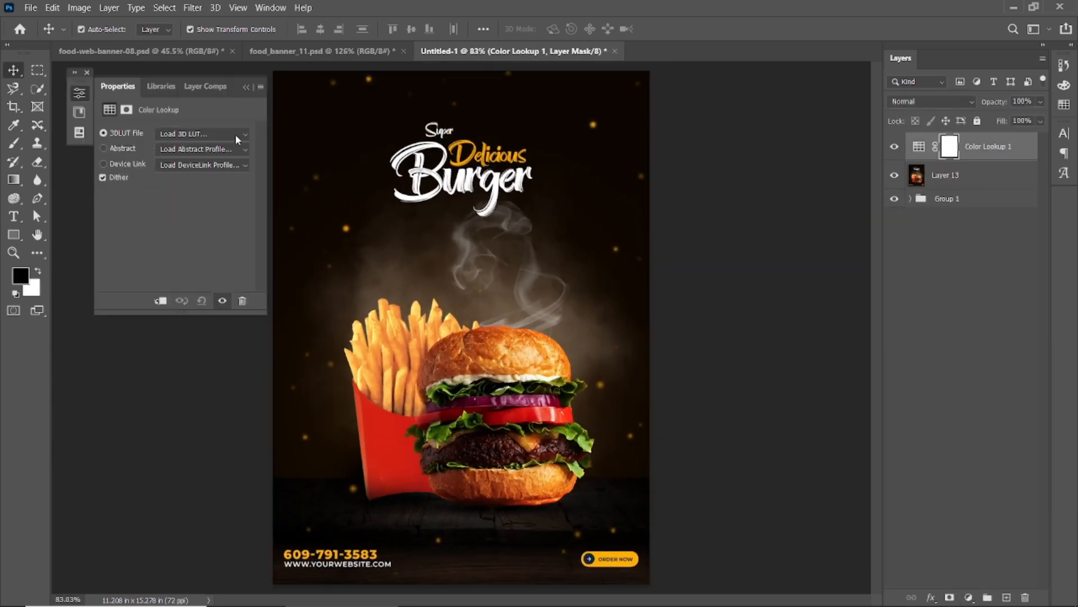
Apply the Fuji ETERNA 250D 3D LUT to the Color Lookup adjustment and lower the layer's opacity to 48%.
click(235, 134)
click(220, 344)
drag(998, 107, 948, 137)
click(235, 133)
click(174, 334)
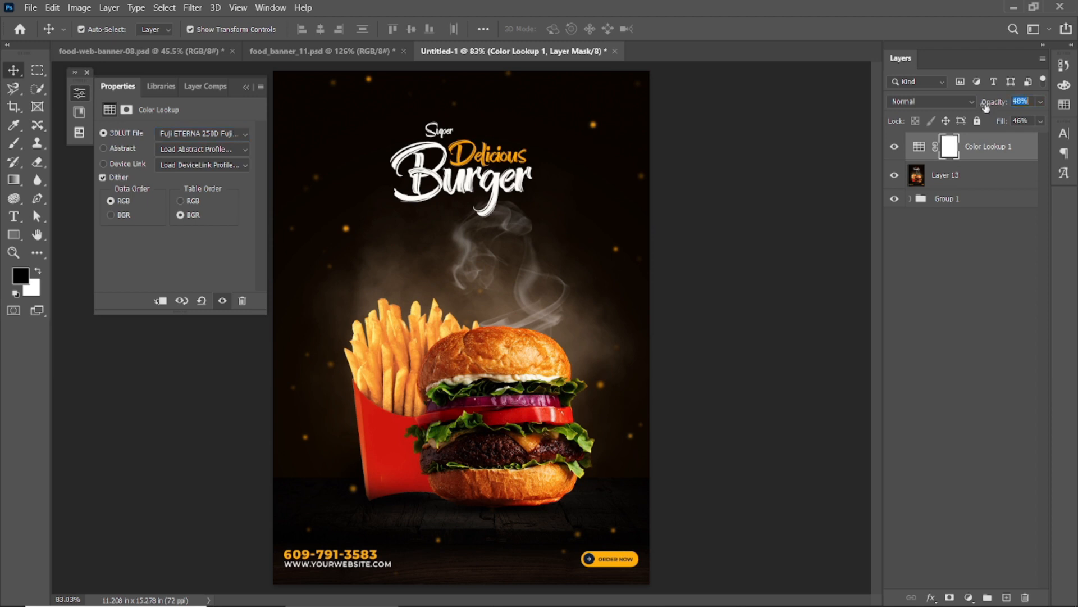
Compare the poster with and without the Color Lookup adjustment by toggling its visibility repeatedly.
click(894, 149)
click(894, 149)
click(895, 149)
click(895, 148)
click(895, 149)
click(895, 148)
click(895, 147)
click(895, 148)
click(894, 147)
click(895, 147)
Put away the adjustment settings and view the finished poster in full-screen mode, fitted to the screen.
click(87, 72)
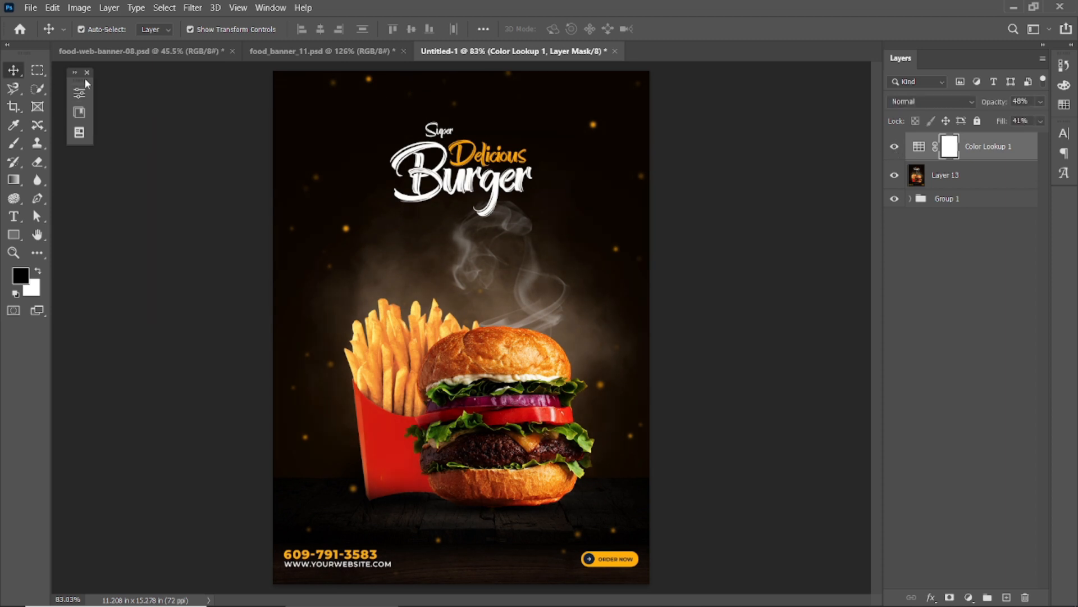
click(203, 166)
key(f)
key(f)
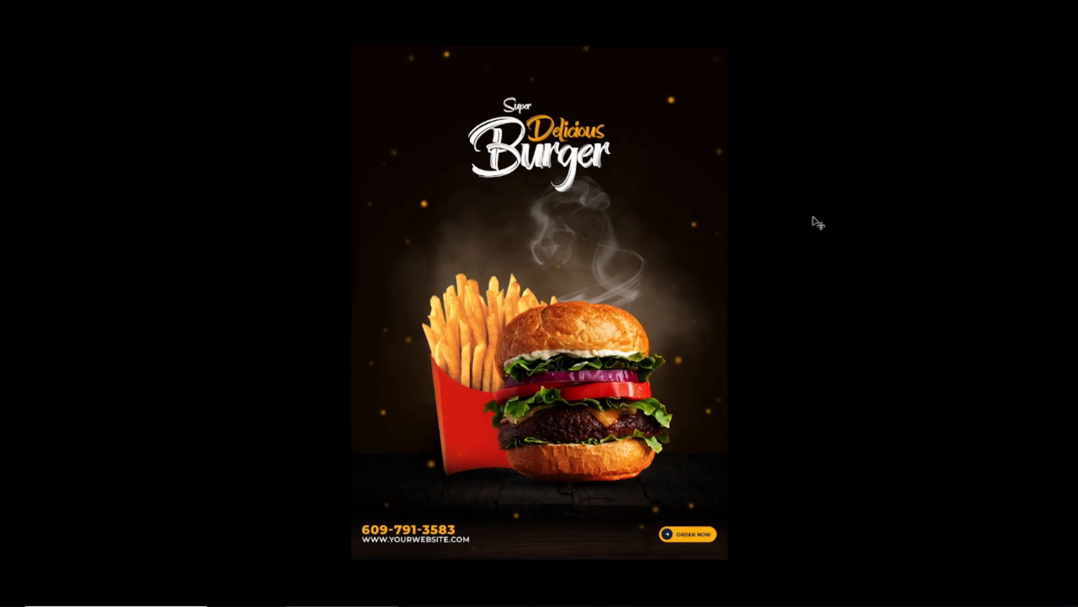
key(ctrl+0)
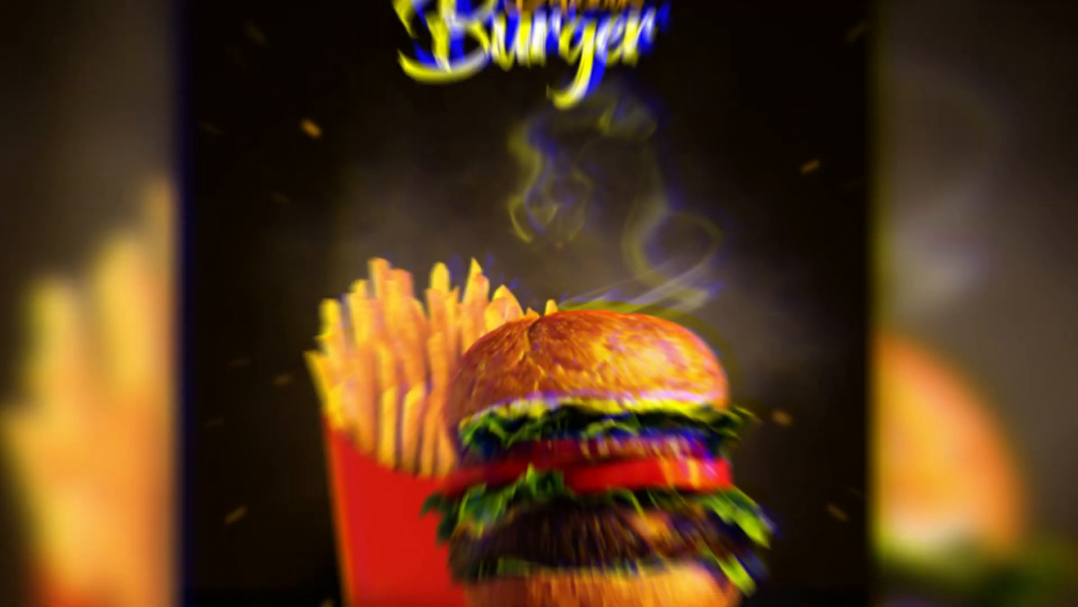